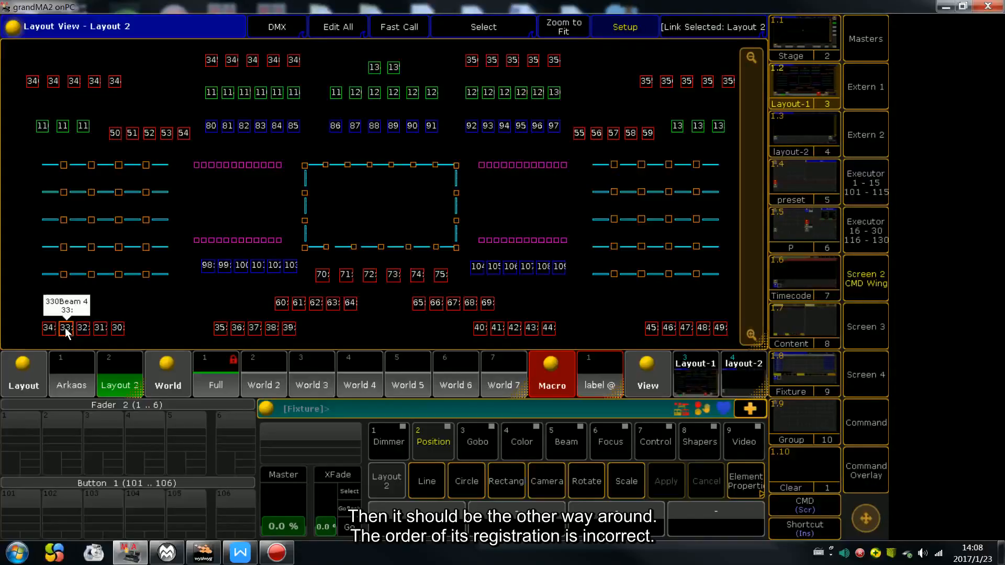
# Leave layout setup, open the Stage view and select the five 330Beam fixtures 30 to 34 at the stage's front-left corner.
pyautogui.click(627, 33)
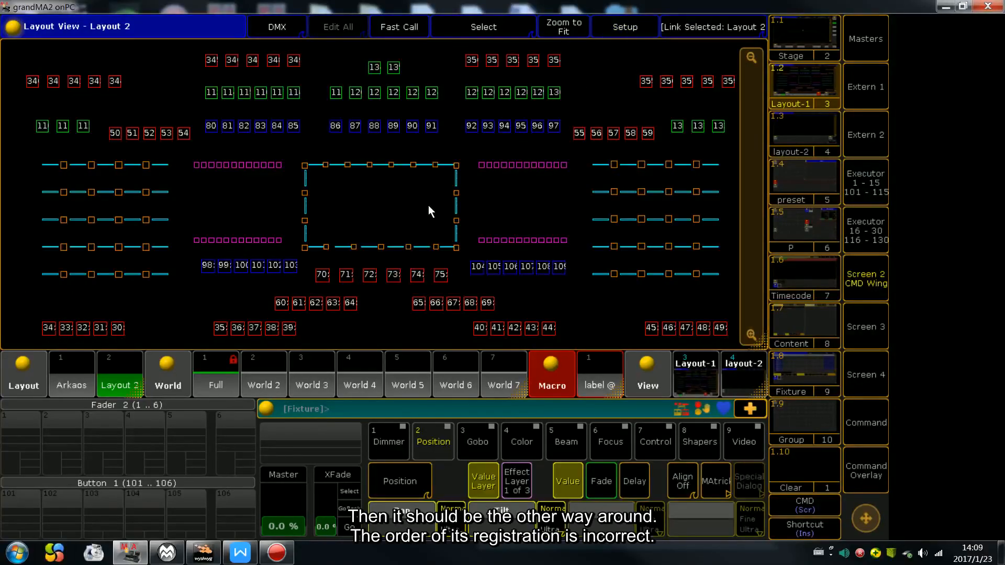
pyautogui.click(812, 41)
pyautogui.moveTo(74, 299); pyautogui.dragTo(167, 319)
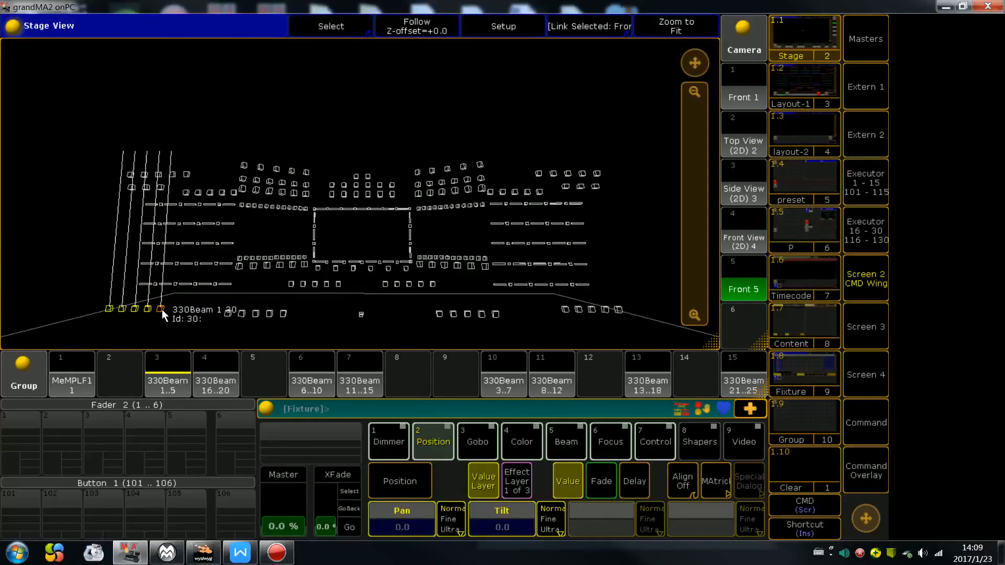
pyautogui.click(623, 132)
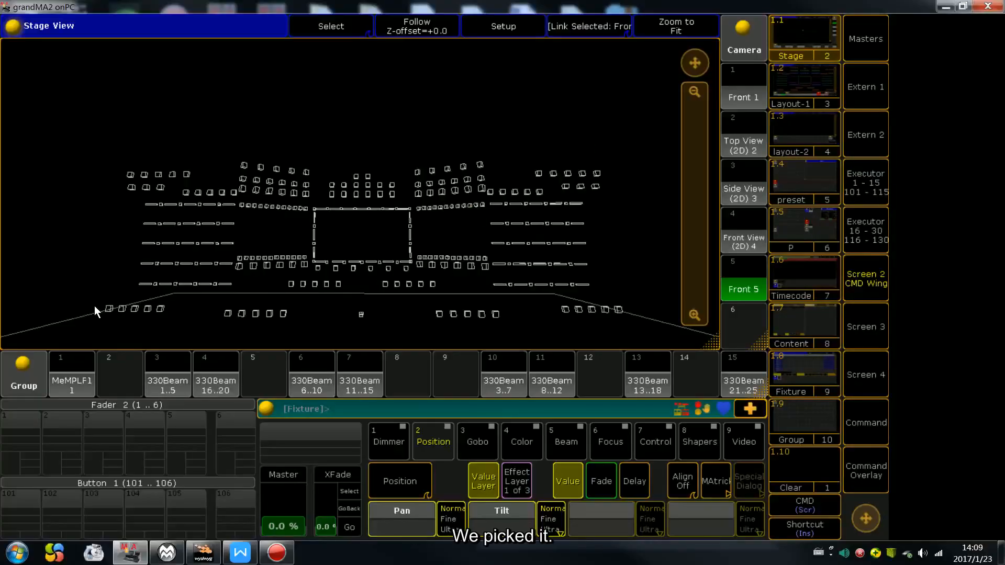
pyautogui.moveTo(94, 310); pyautogui.dragTo(168, 317)
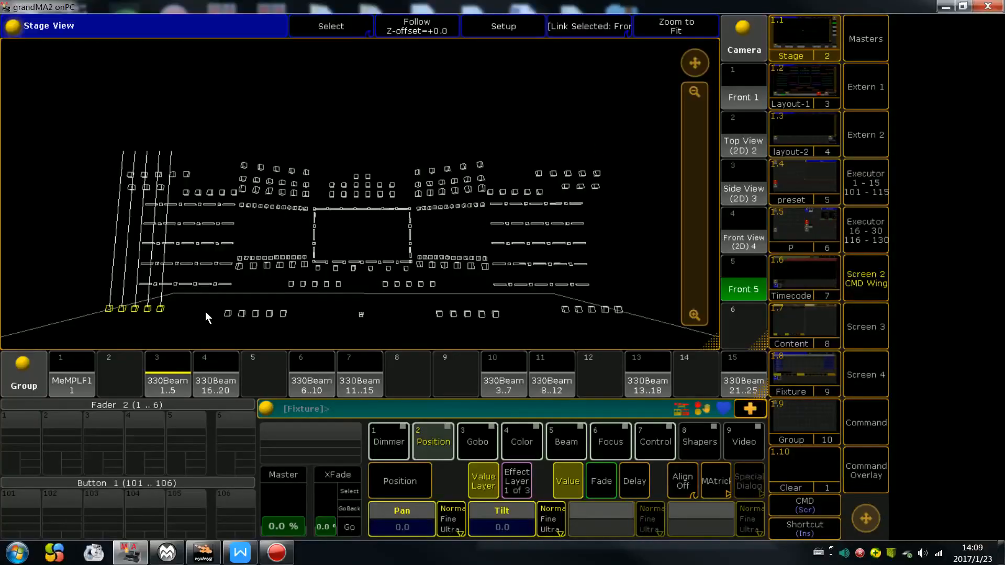
# In stage setup, rotate the five selected 330Beam fixtures as a group by 180 degrees about the Z axis.
pyautogui.click(514, 30)
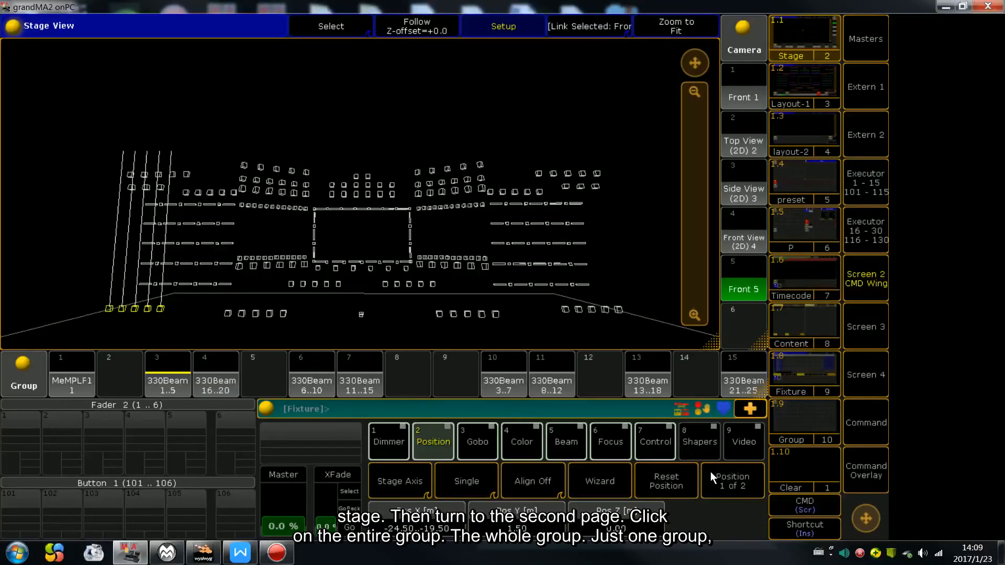
pyautogui.click(738, 477)
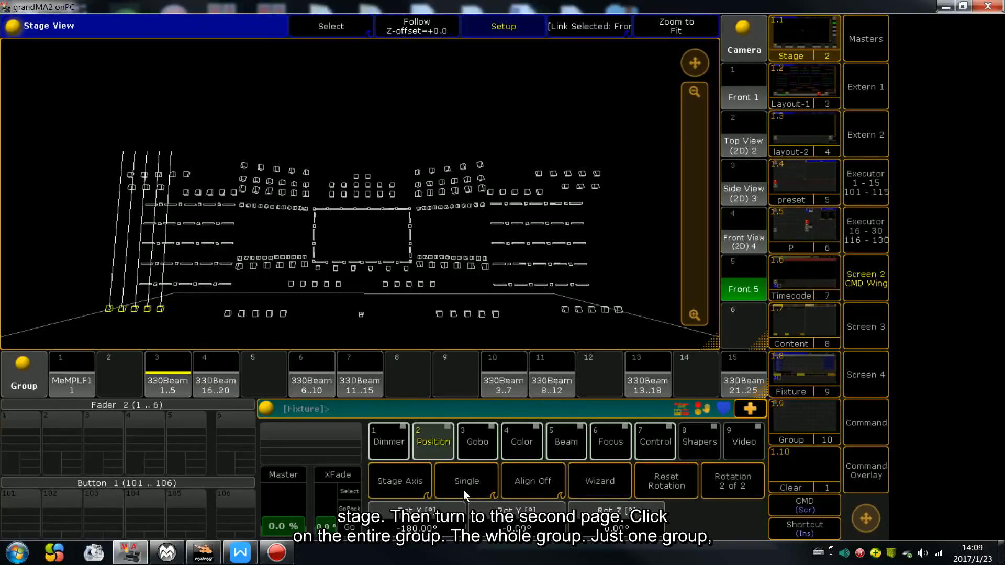
pyautogui.click(477, 483)
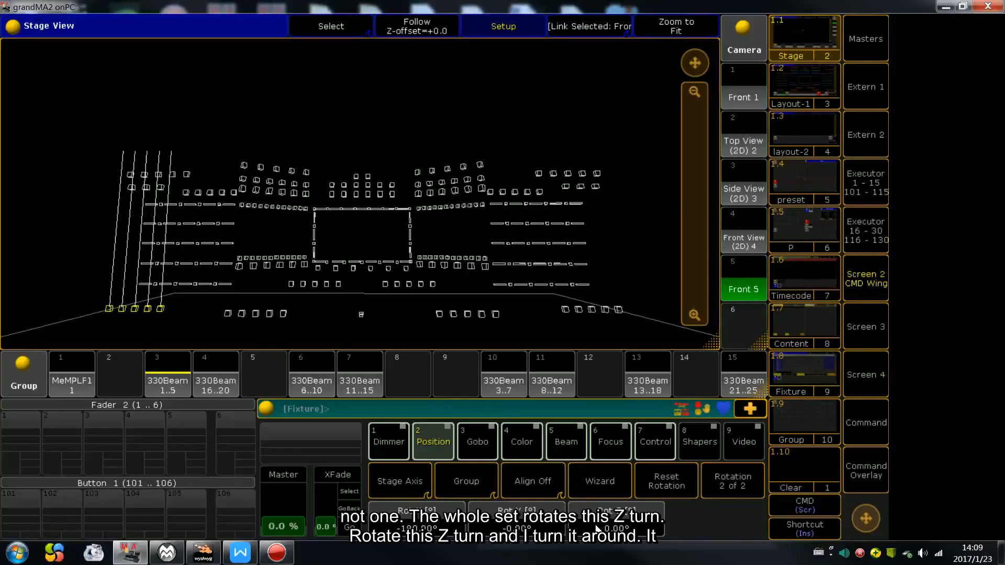
pyautogui.scroll(-20, 647, 528)
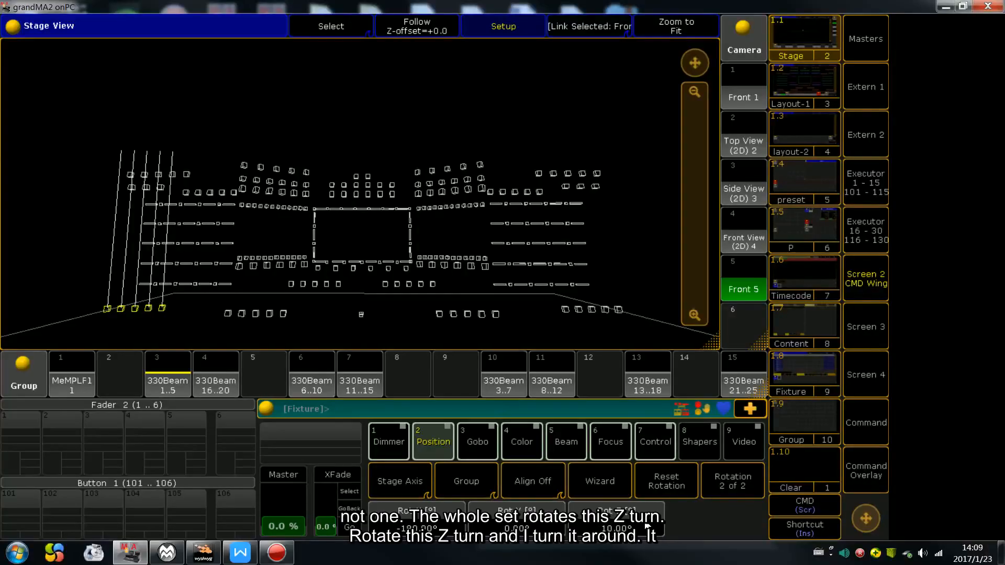
pyautogui.scroll(-20, 648, 528)
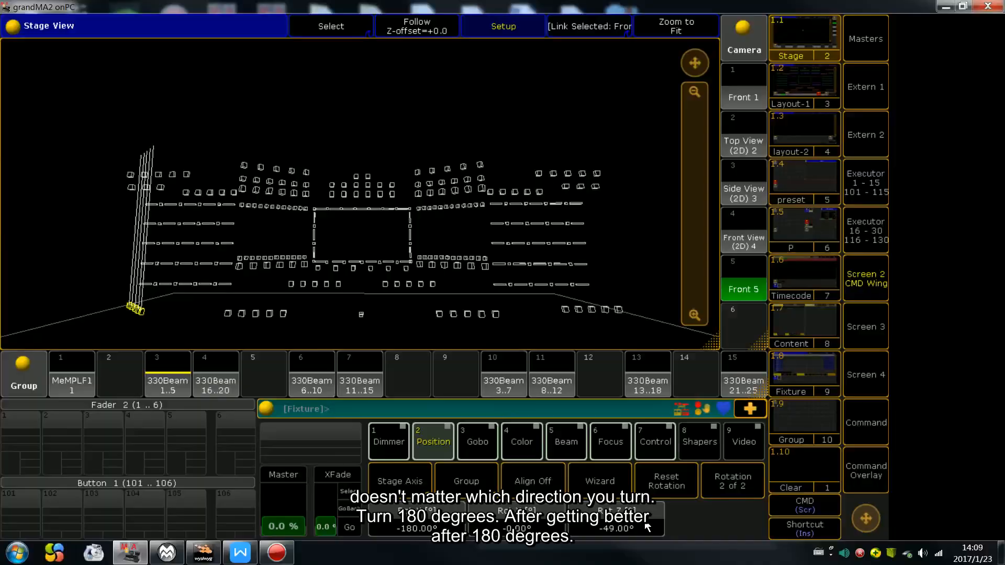
pyautogui.scroll(-20, 648, 527)
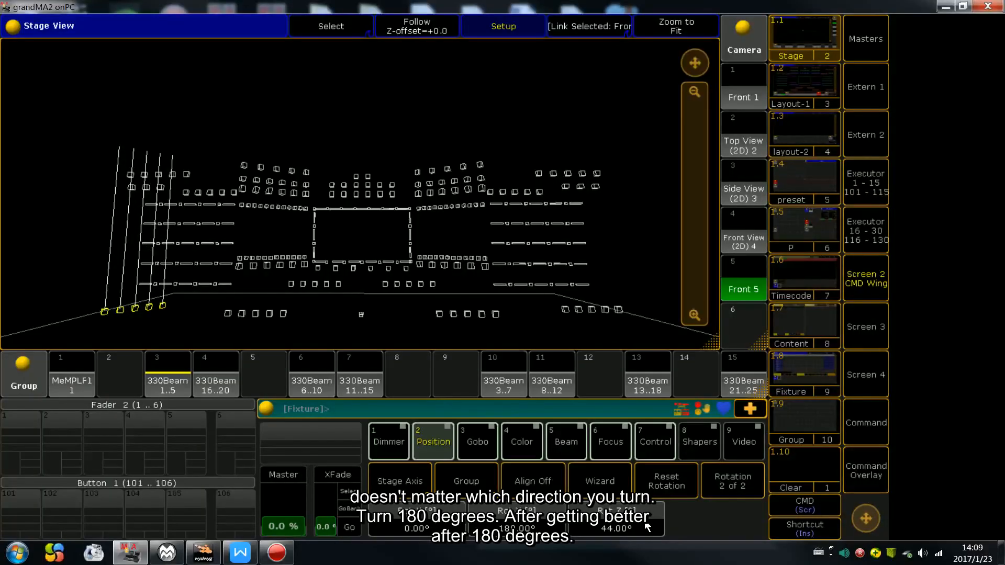
pyautogui.scroll(-3, 648, 527)
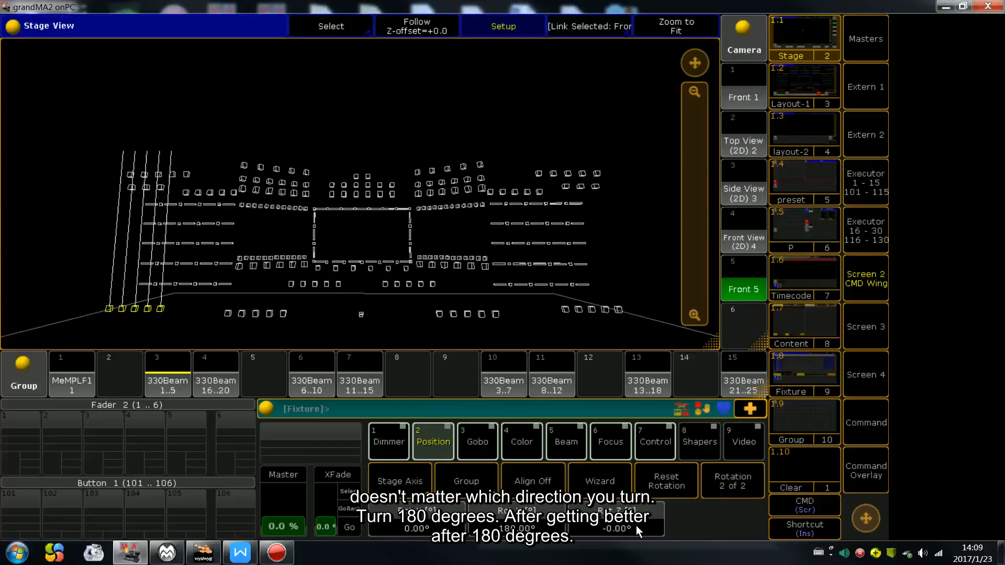
# Restore the grandMA2 window and arrange it beside the wysiwyg window so the beam visualisation stays in sight.
pyautogui.click(962, 5)
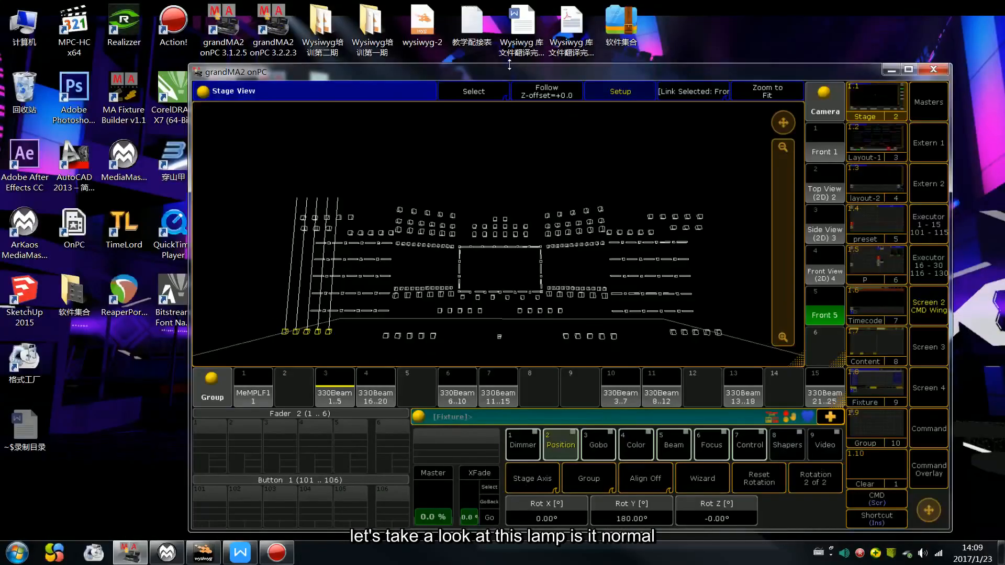
pyautogui.moveTo(506, 73); pyautogui.dragTo(673, 36)
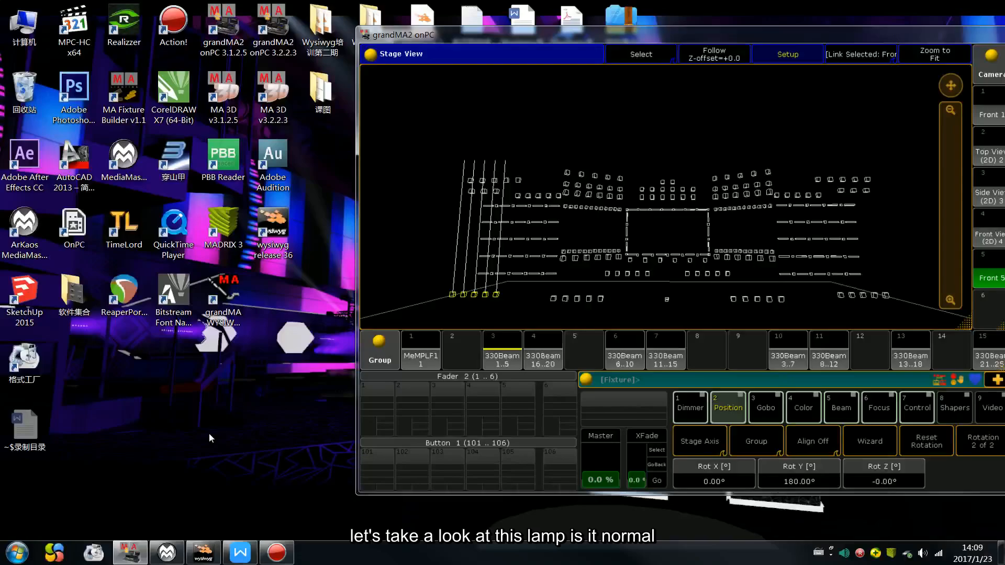
pyautogui.click(203, 553)
pyautogui.moveTo(593, 32); pyautogui.dragTo(358, 26)
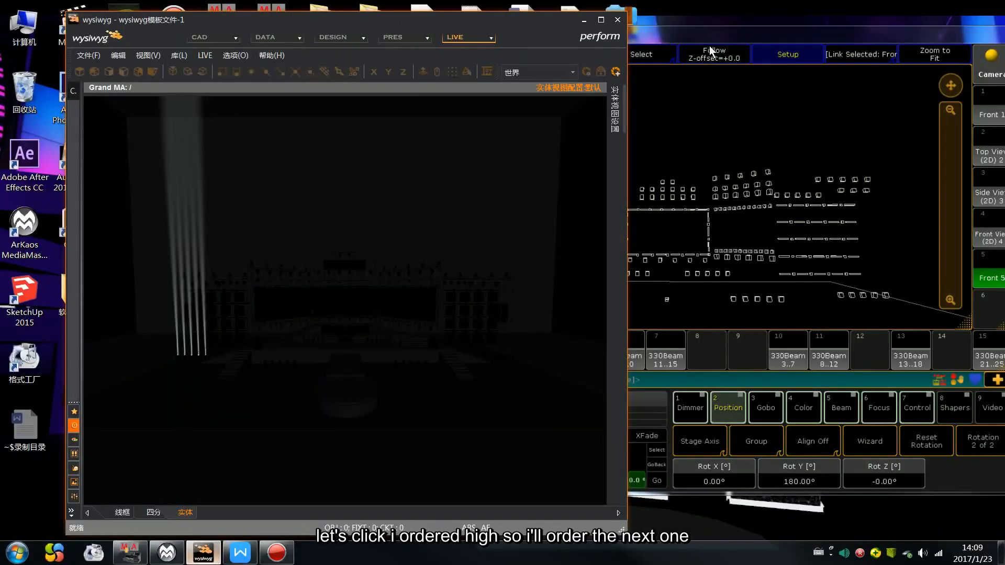
pyautogui.click(718, 40)
pyautogui.moveTo(719, 40); pyautogui.dragTo(631, 33)
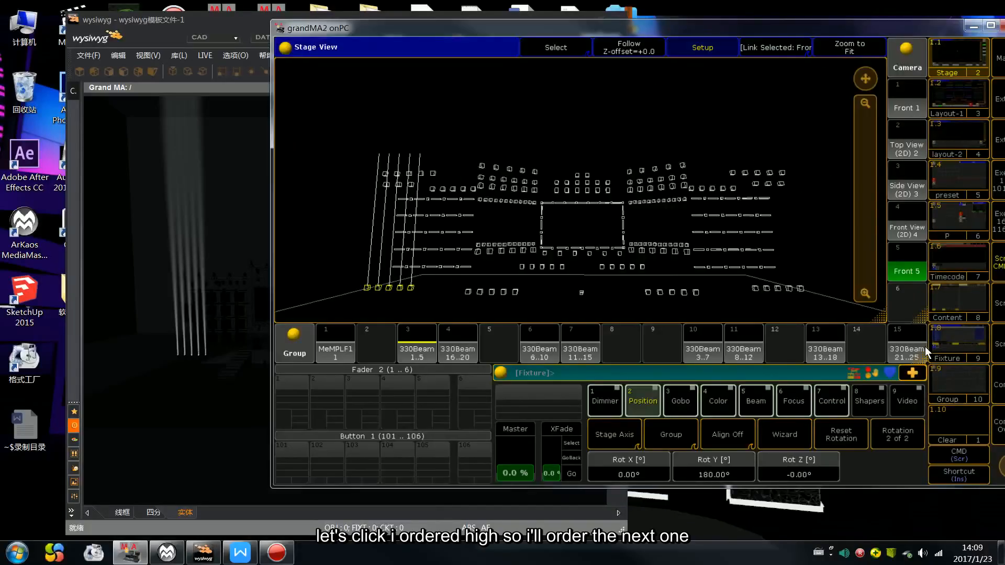
# Step through the selected beams one at a time to check their order in wysiwyg, and clear the selection.
pyautogui.click(999, 425)
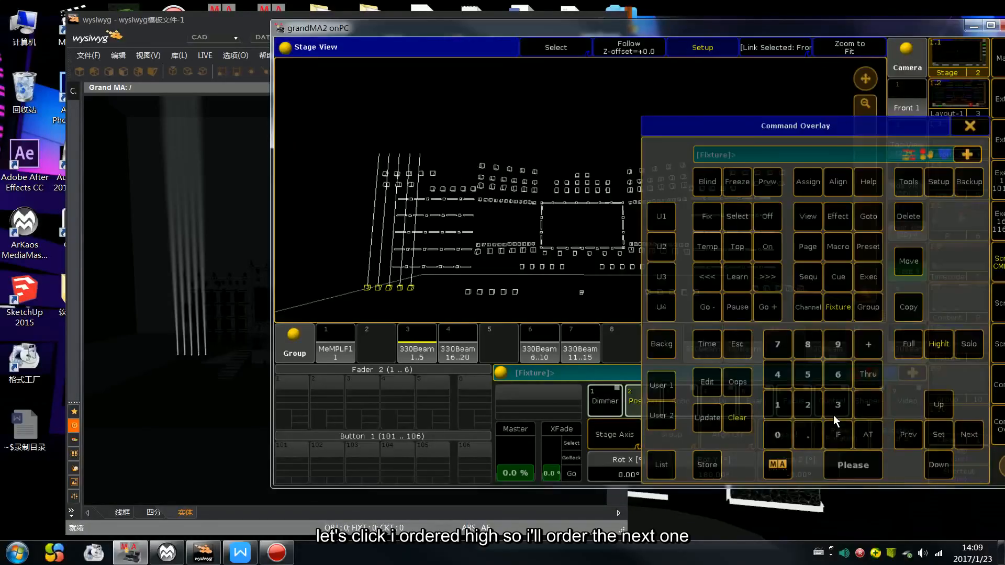
pyautogui.click(969, 435)
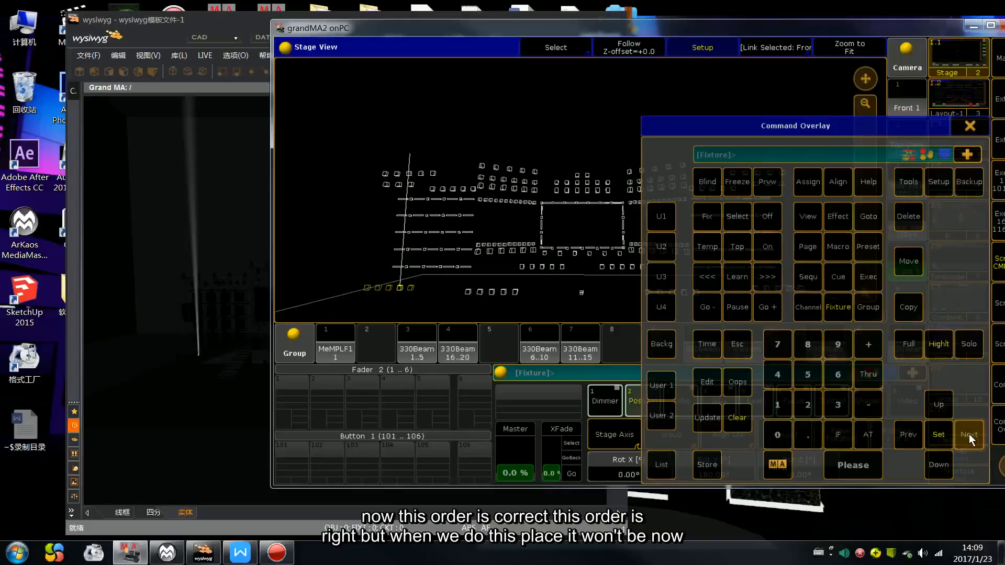
pyautogui.click(969, 435)
pyautogui.click(737, 418)
pyautogui.click(733, 423)
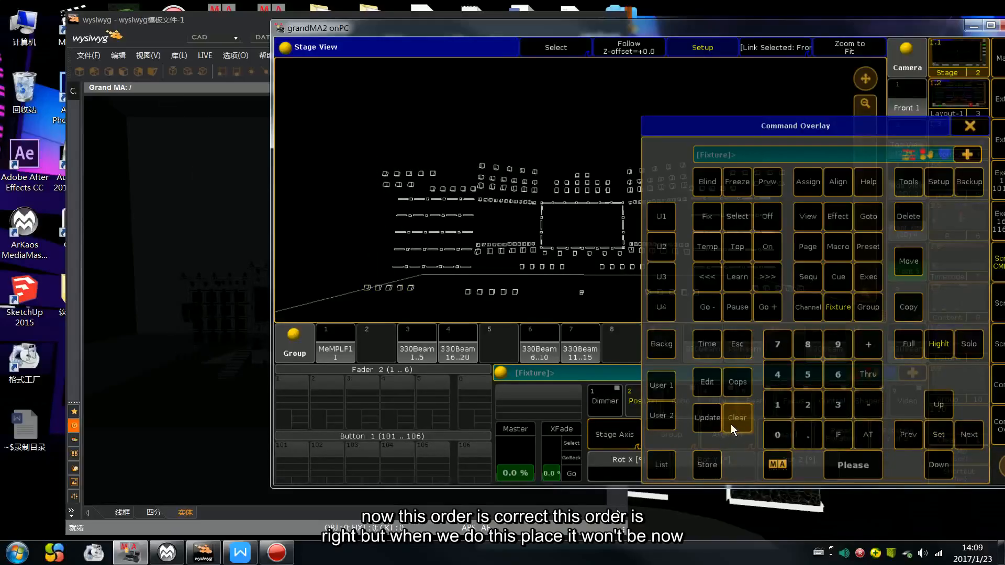
pyautogui.click(969, 126)
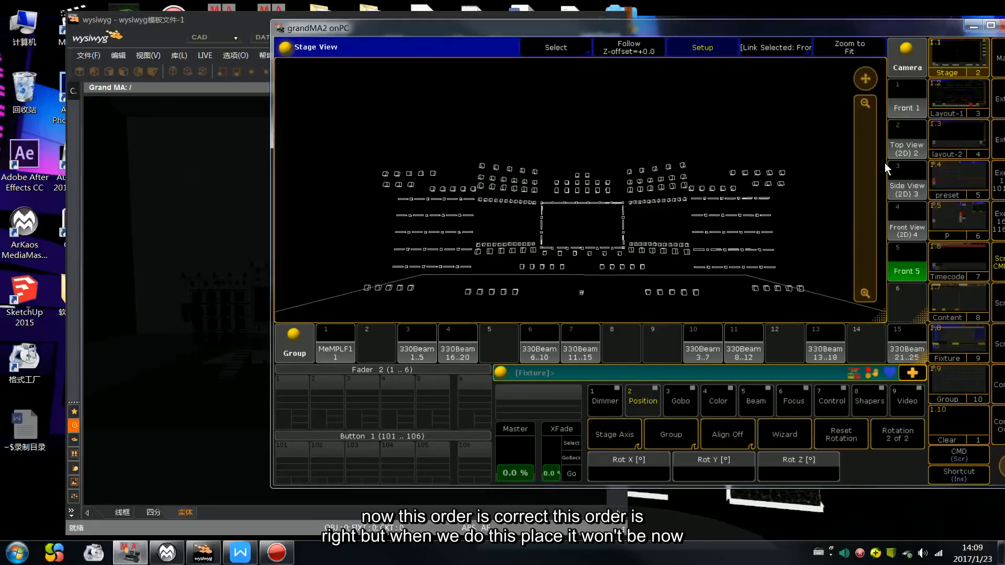
# Open the Layout-1 view, select fixtures 30 to 34 and step through them one by one to check their order.
pyautogui.click(955, 92)
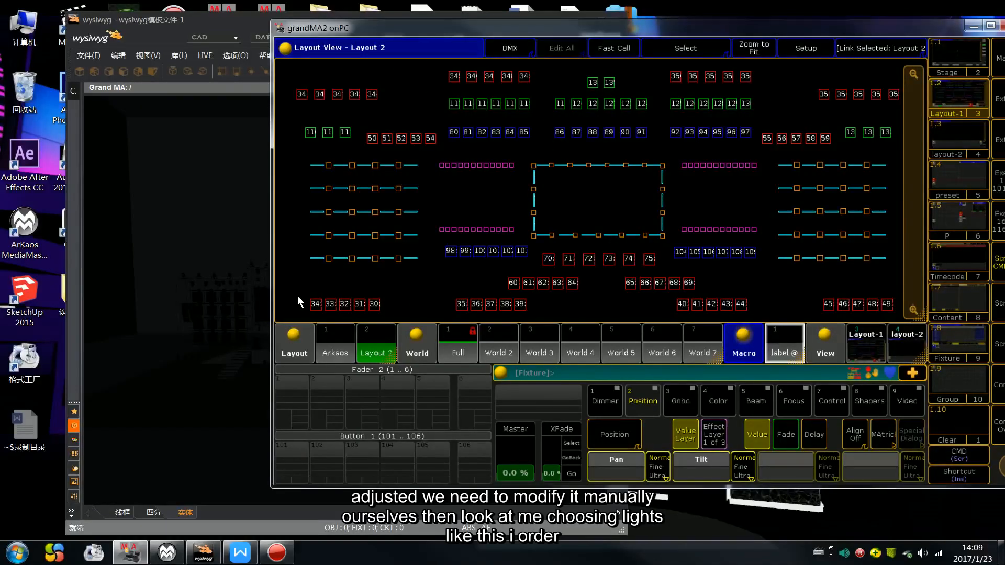
pyautogui.moveTo(298, 297); pyautogui.dragTo(384, 311)
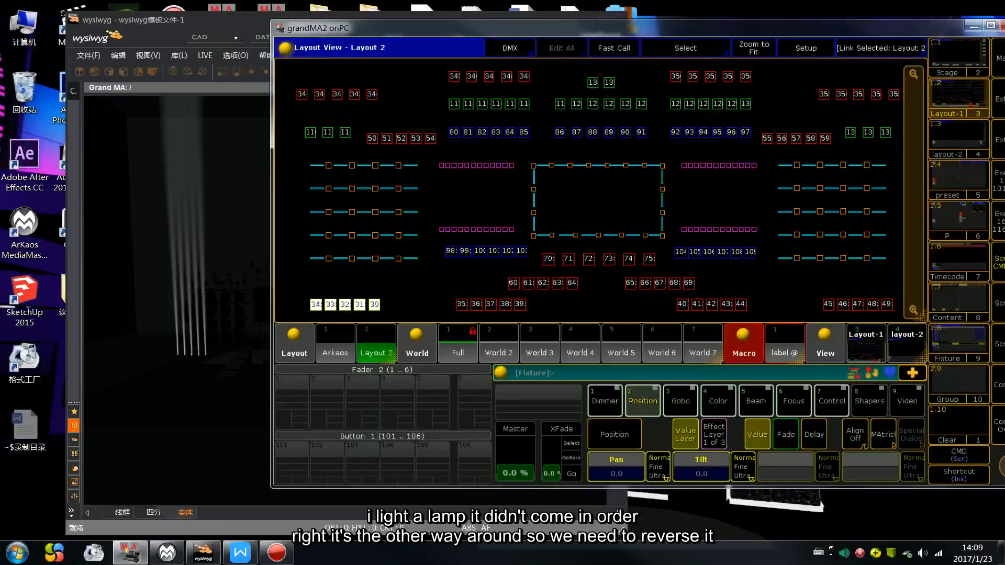
pyautogui.click(959, 455)
pyautogui.click(969, 436)
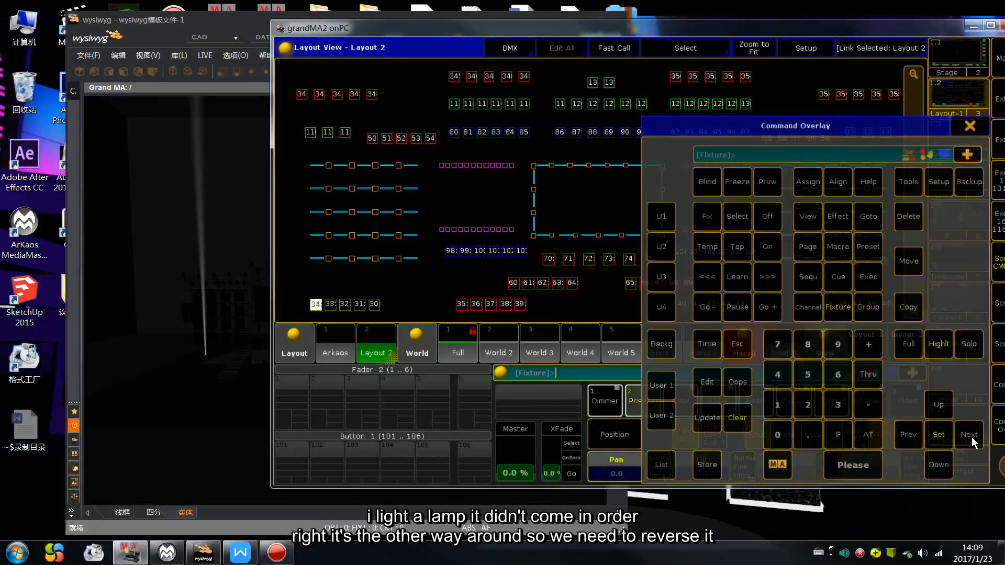
pyautogui.click(972, 438)
pyautogui.click(972, 438)
pyautogui.click(972, 437)
pyautogui.click(971, 438)
pyautogui.click(972, 438)
pyautogui.click(972, 437)
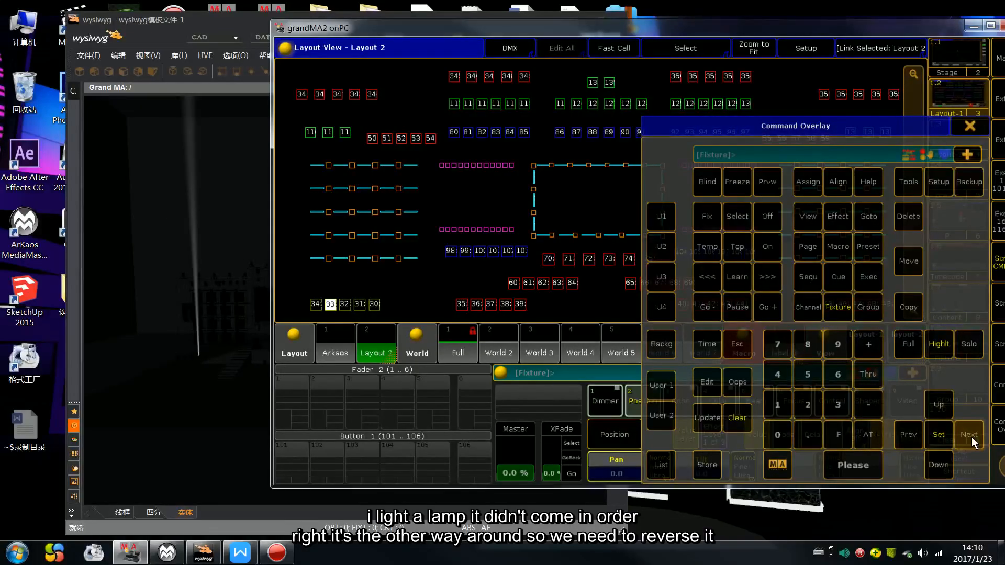
pyautogui.click(972, 437)
pyautogui.click(971, 438)
pyautogui.click(968, 126)
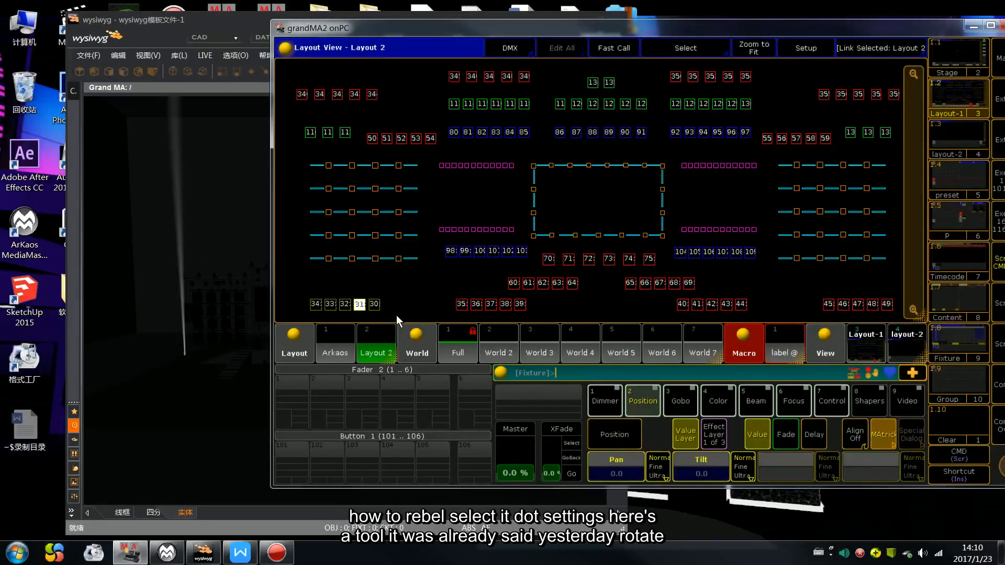
# Enter setup mode in the layout view and bring up the arrangement tools for the selected beams.
pyautogui.press('Return')
pyautogui.press('Return')
pyautogui.click(783, 55)
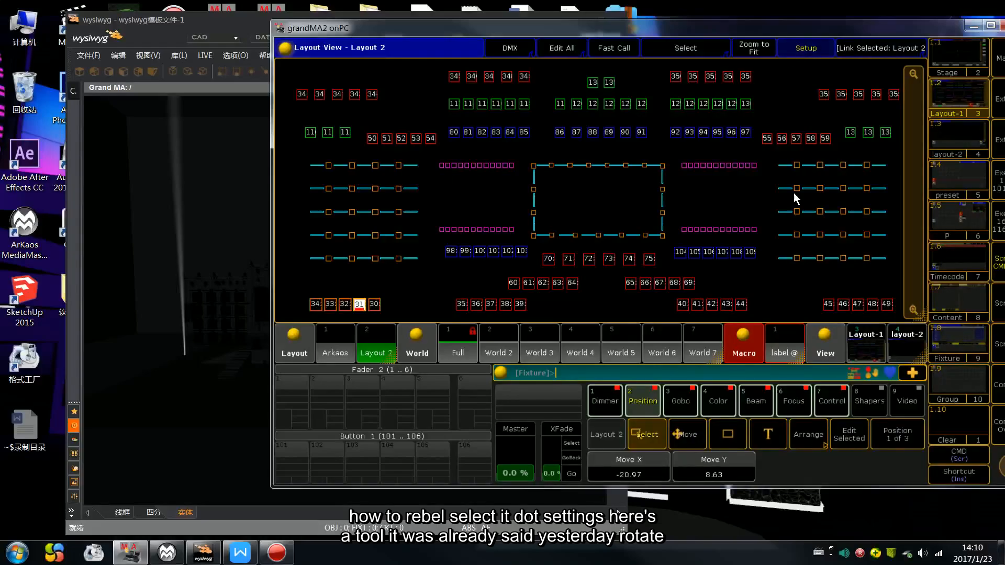
pyautogui.click(814, 434)
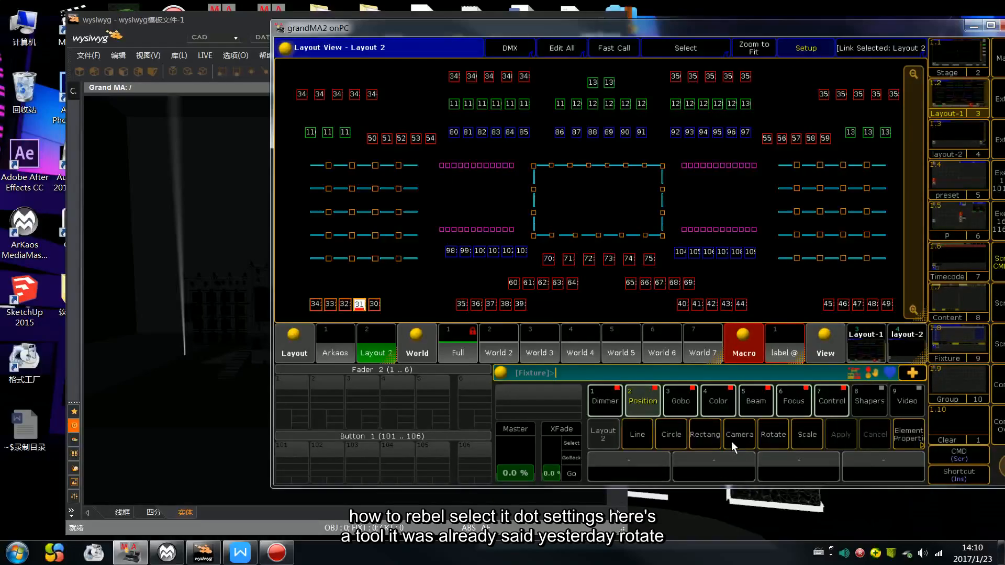
pyautogui.click(772, 433)
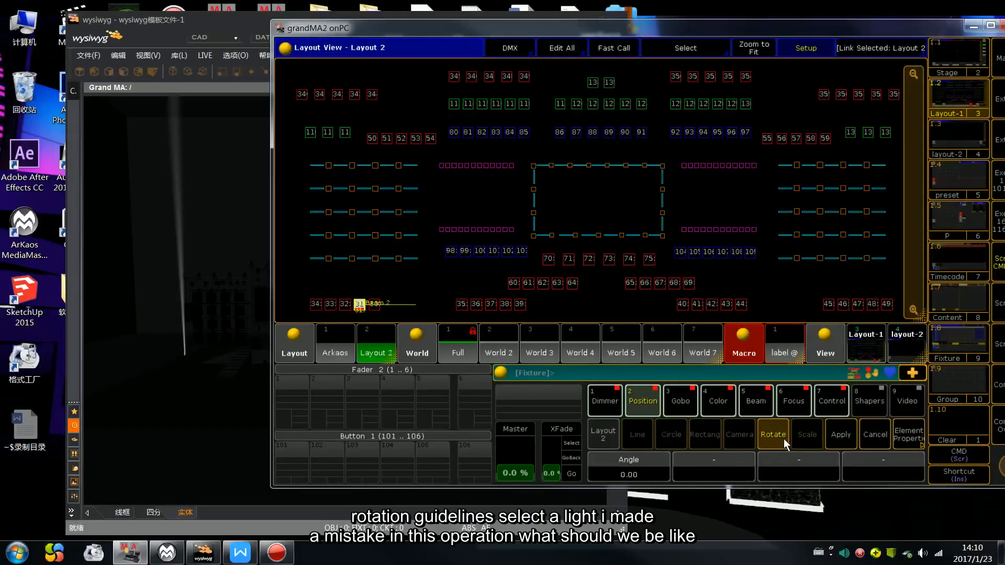
pyautogui.scroll(19, 803, 441)
pyautogui.click(874, 436)
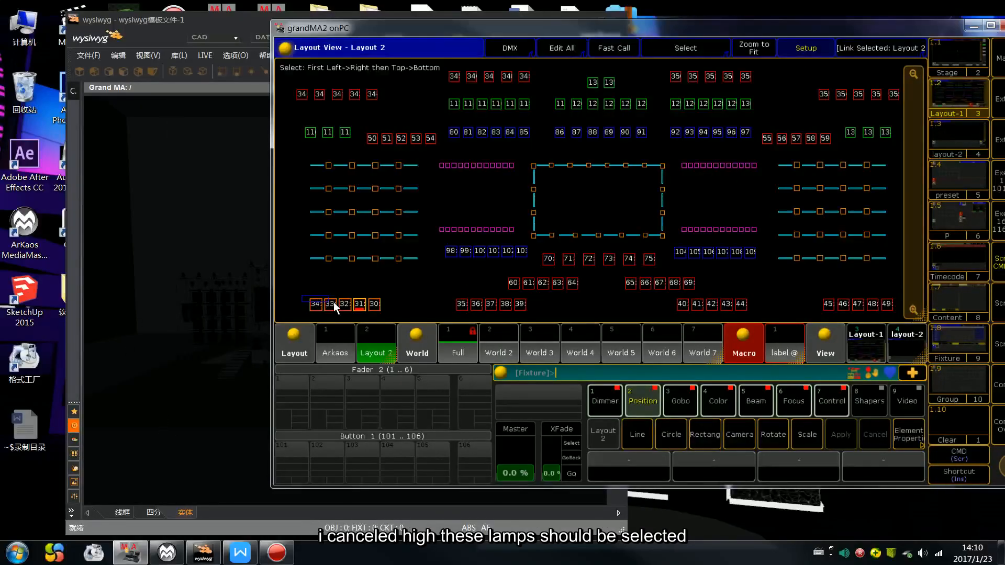
# Rotate the row of layout fixtures 30 to 34 by 180 degrees, clear the fixture selection and apply the rotation.
pyautogui.click(774, 435)
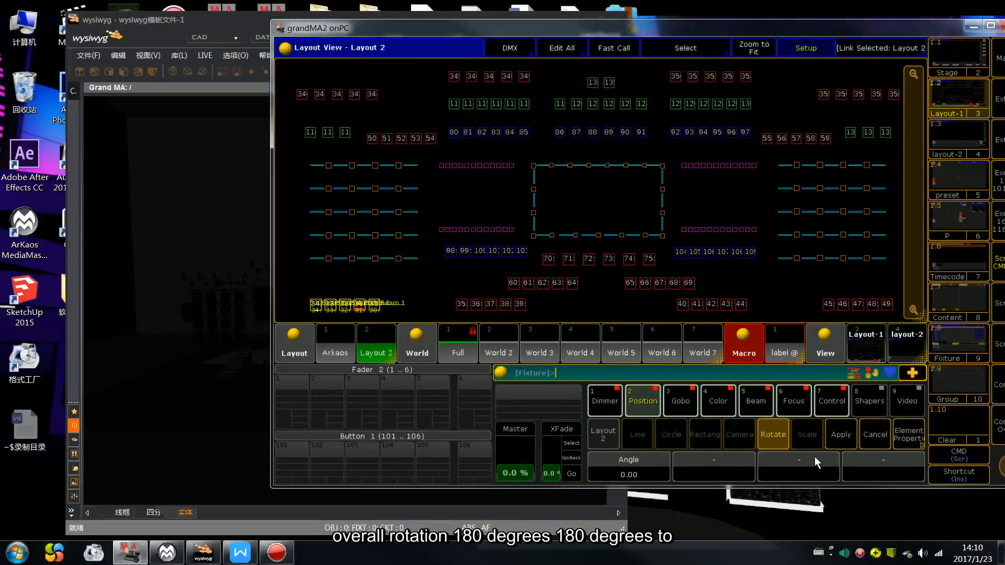
pyautogui.scroll(20, 831, 489)
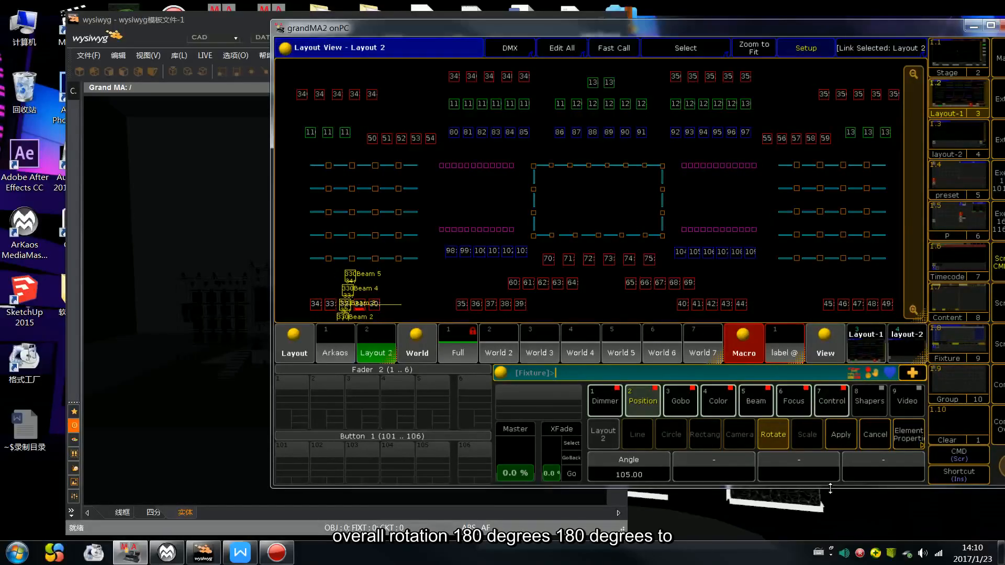
pyautogui.scroll(1, 830, 489)
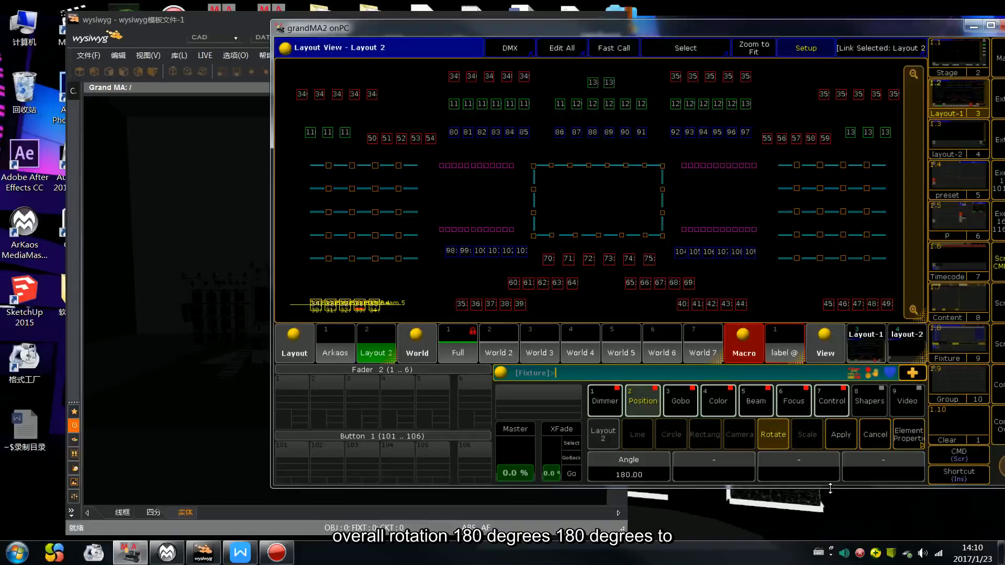
pyautogui.press('BackSpace')
pyautogui.press('BackSpace')
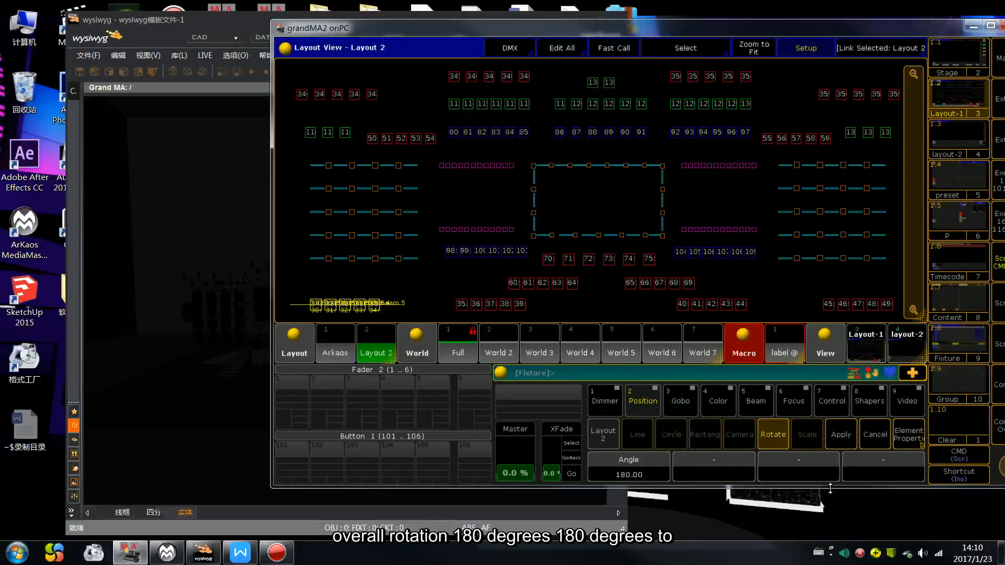
pyautogui.click(840, 432)
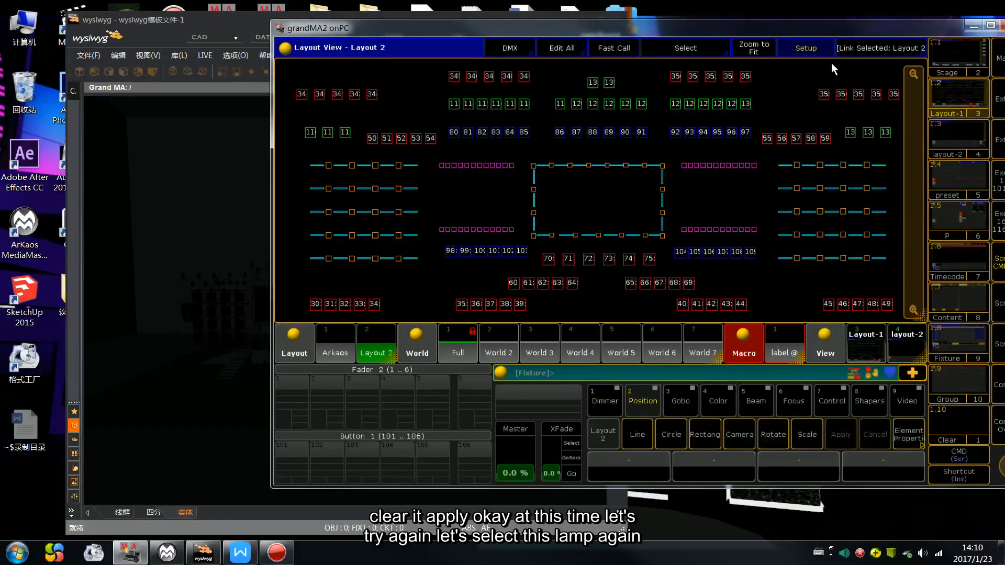
# Leave layout setup mode and select fixtures 30 to 34 to check the reversed row against the wysiwyg beams.
pyautogui.click(813, 49)
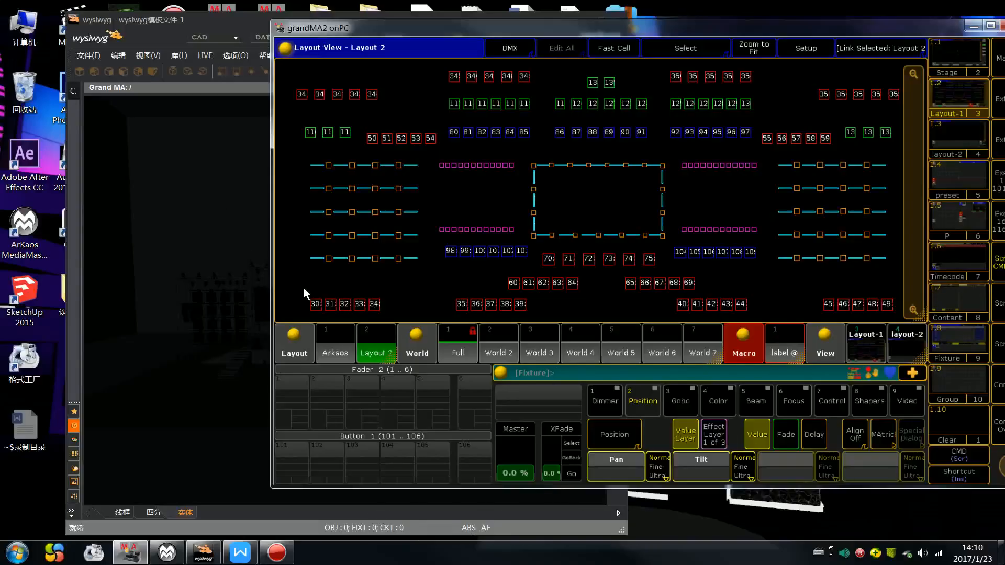
pyautogui.moveTo(304, 288); pyautogui.dragTo(388, 312)
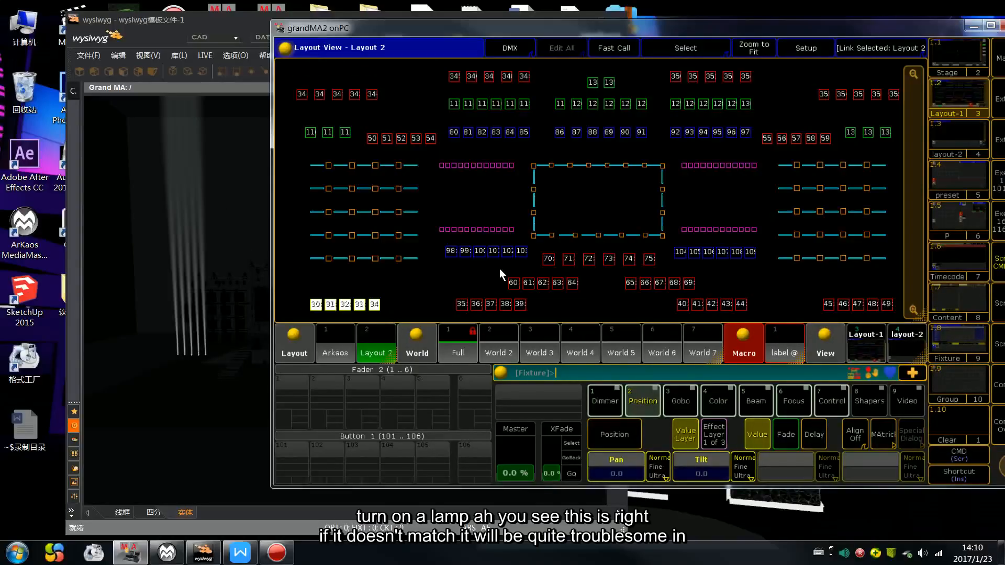
# Step through the selected fixtures 30 to 34 one at a time to compare their order with the wysiwyg beams, and clear the selection.
pyautogui.click(948, 455)
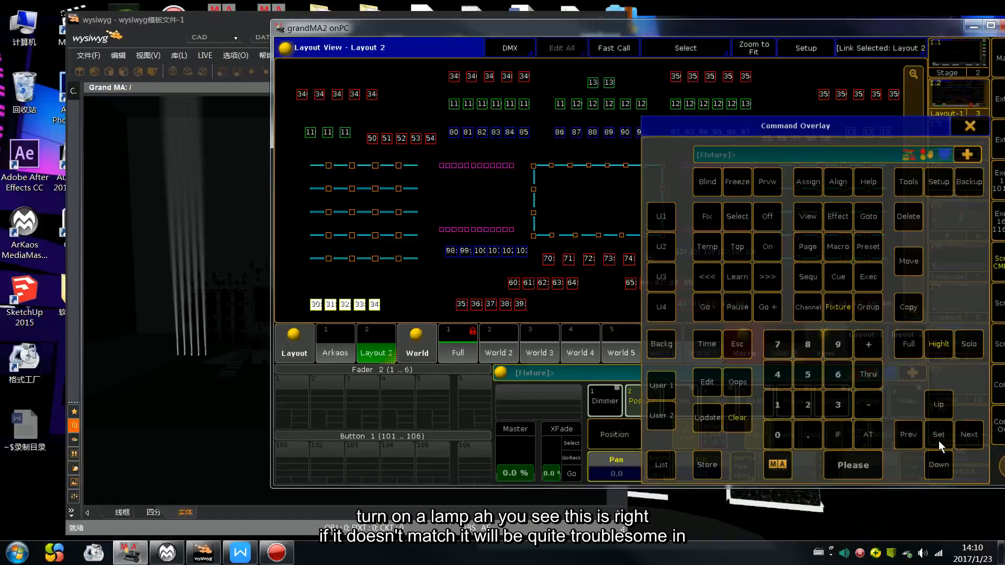
pyautogui.click(967, 435)
pyautogui.click(968, 435)
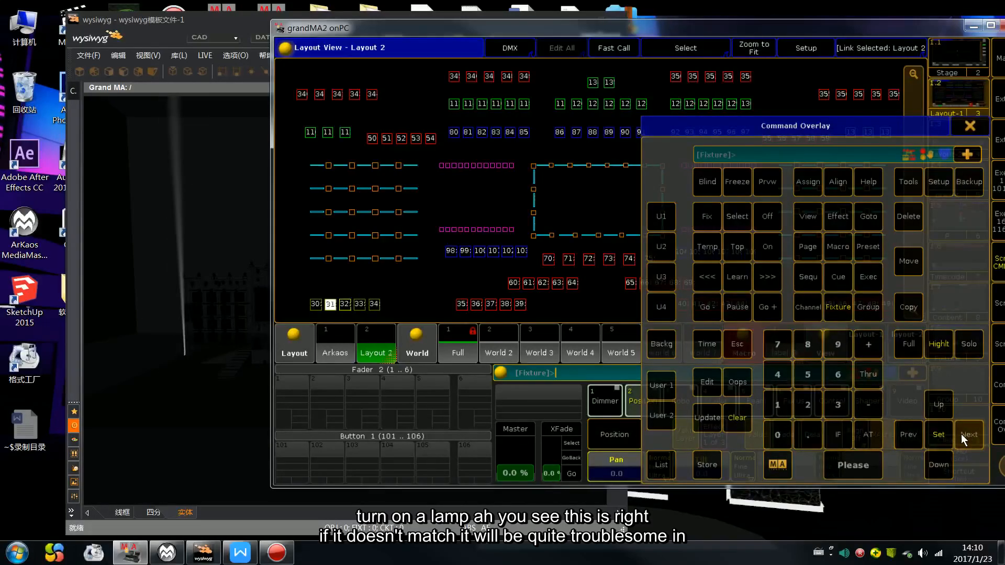
pyautogui.click(738, 418)
pyautogui.click(971, 125)
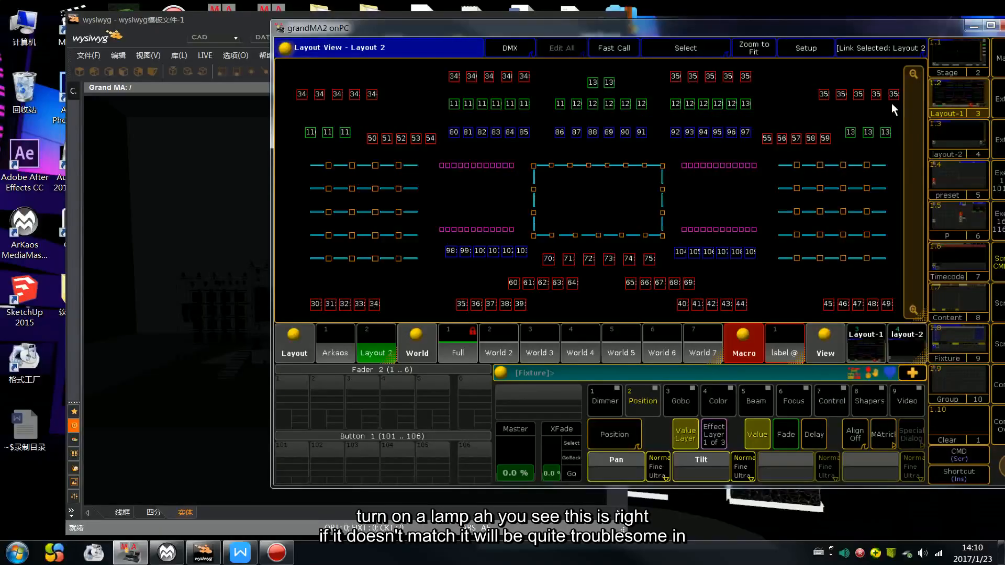
# Rotate the layout row of fixtures 30 to 34 by -180 degrees in setup mode, apply it, clear the selection and leave setup mode.
pyautogui.moveTo(650, 31); pyautogui.dragTo(708, 32)
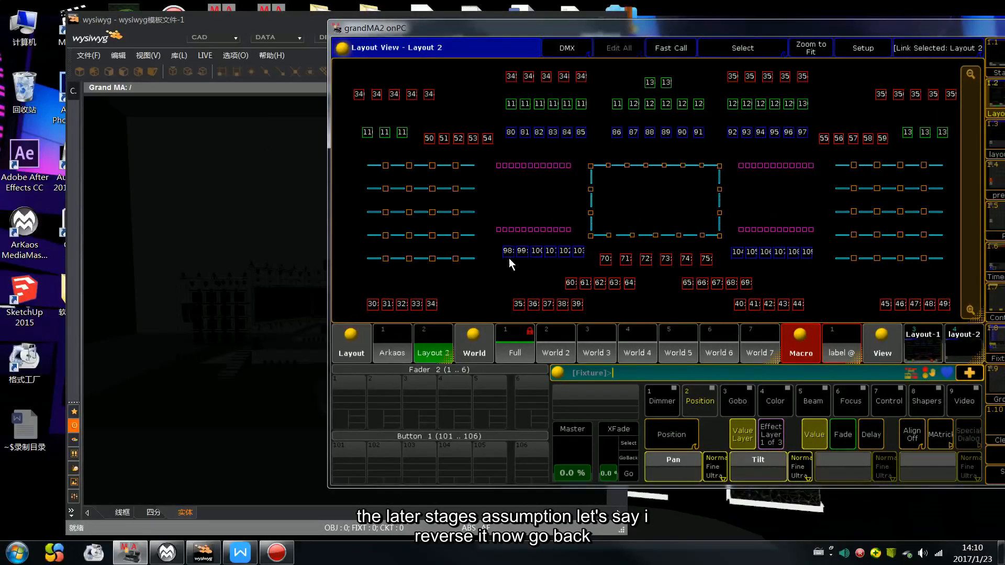
pyautogui.moveTo(578, 30); pyautogui.dragTo(495, 31)
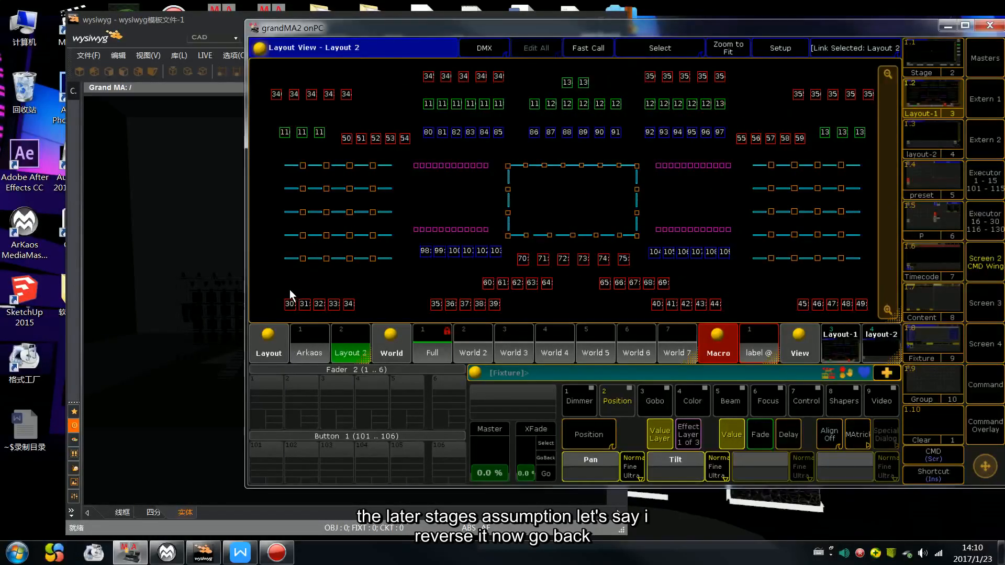
pyautogui.moveTo(290, 290); pyautogui.dragTo(374, 309)
pyautogui.click(779, 47)
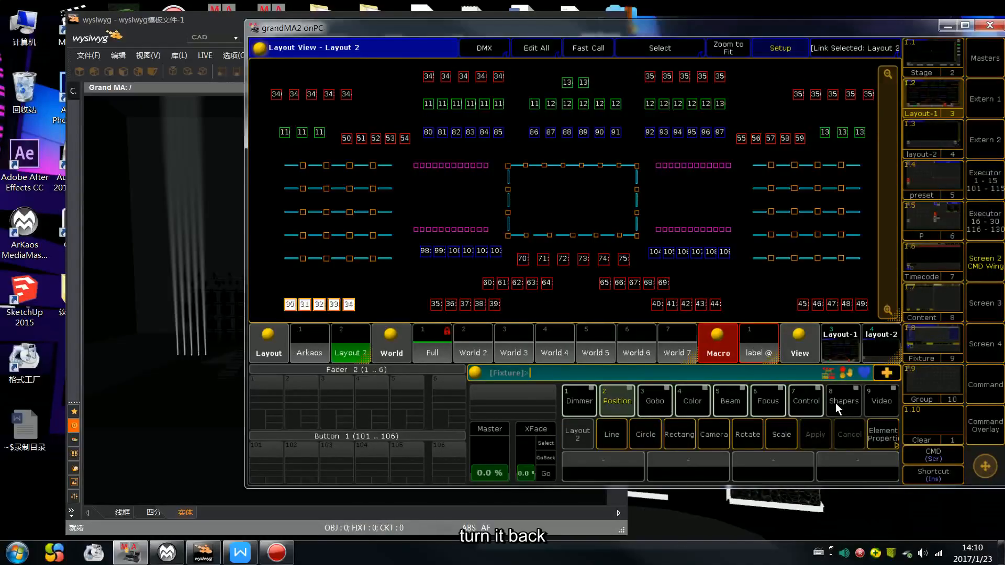
pyautogui.click(748, 435)
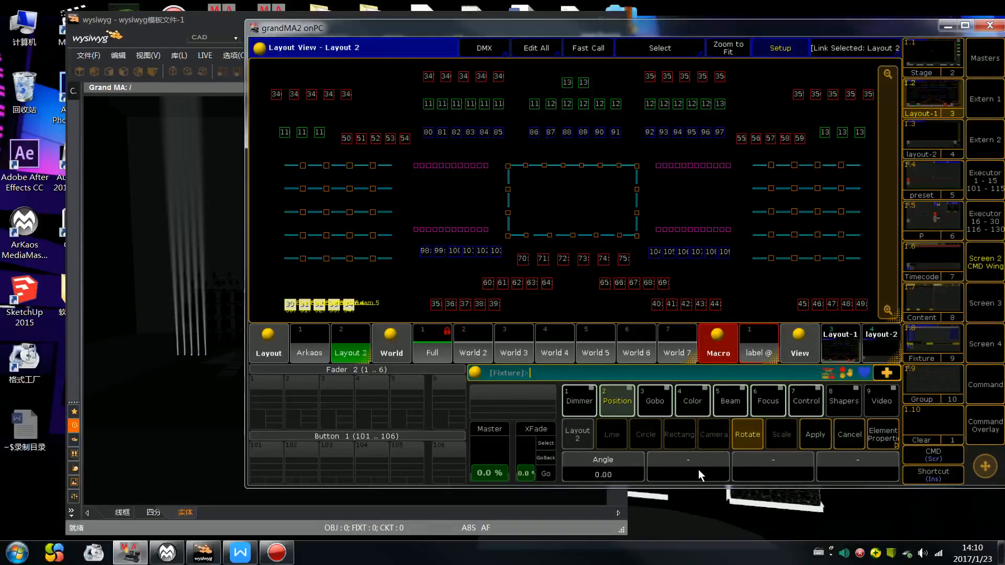
pyautogui.scroll(-20, 699, 470)
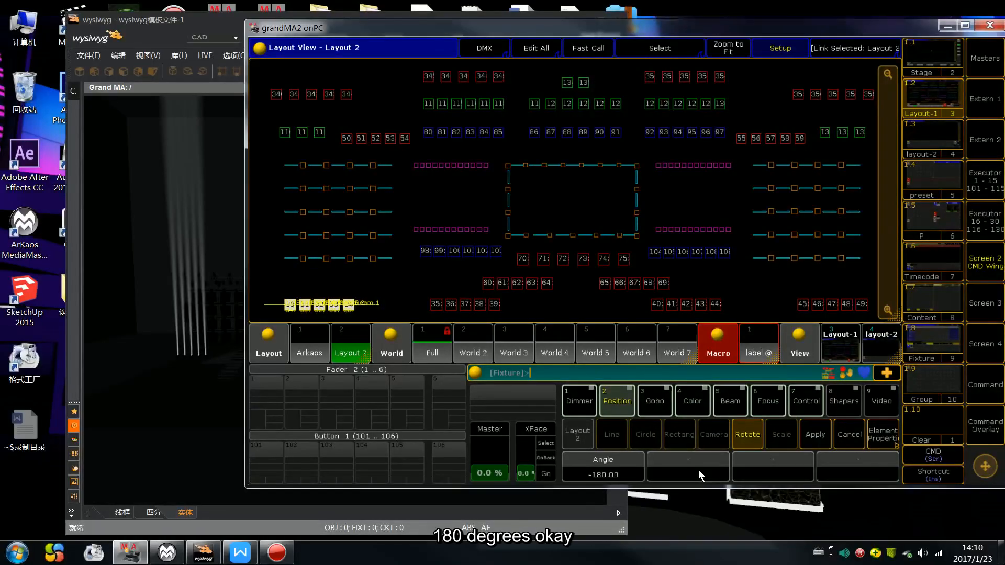
pyautogui.click(816, 434)
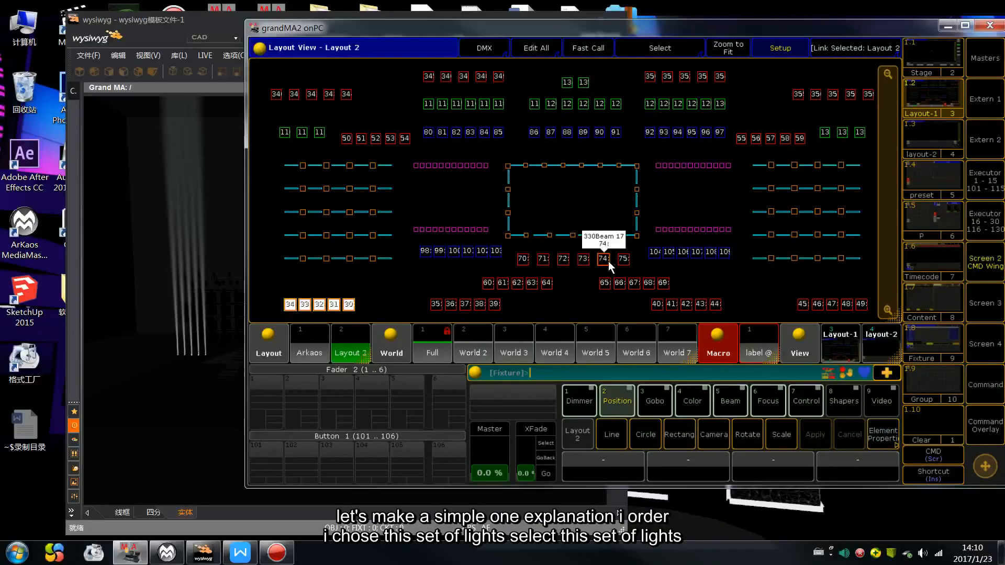
pyautogui.press('Escape')
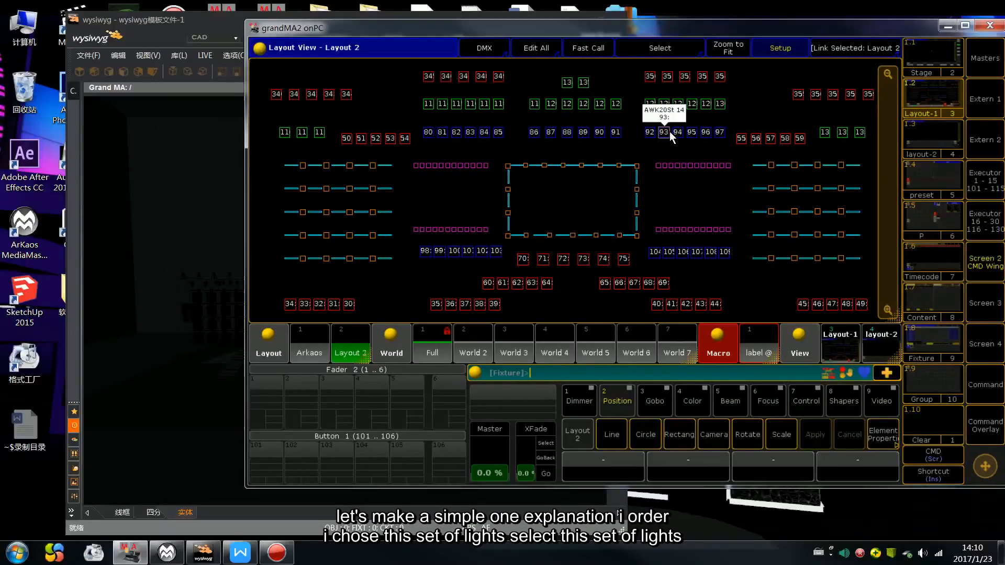
pyautogui.click(650, 109)
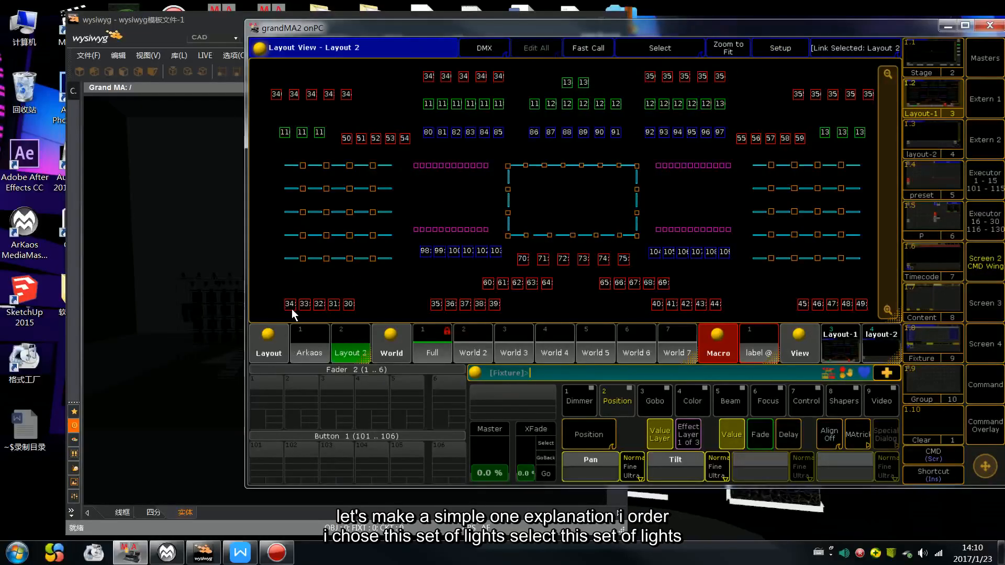
# Select the front-row fixtures 30 to 49 in the layout and rearrange the grandMA2 and wysiwyg windows so their beams can be compared.
pyautogui.moveTo(278, 297); pyautogui.dragTo(512, 314)
pyautogui.moveTo(646, 312); pyautogui.dragTo(882, 317)
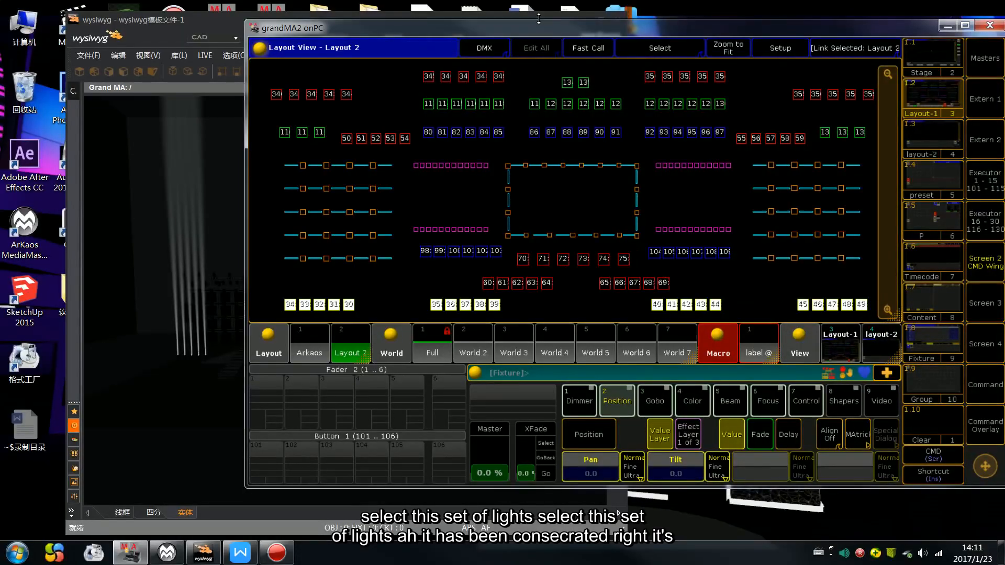
pyautogui.moveTo(538, 33); pyautogui.dragTo(709, 44)
pyautogui.moveTo(363, 22); pyautogui.dragTo(301, 21)
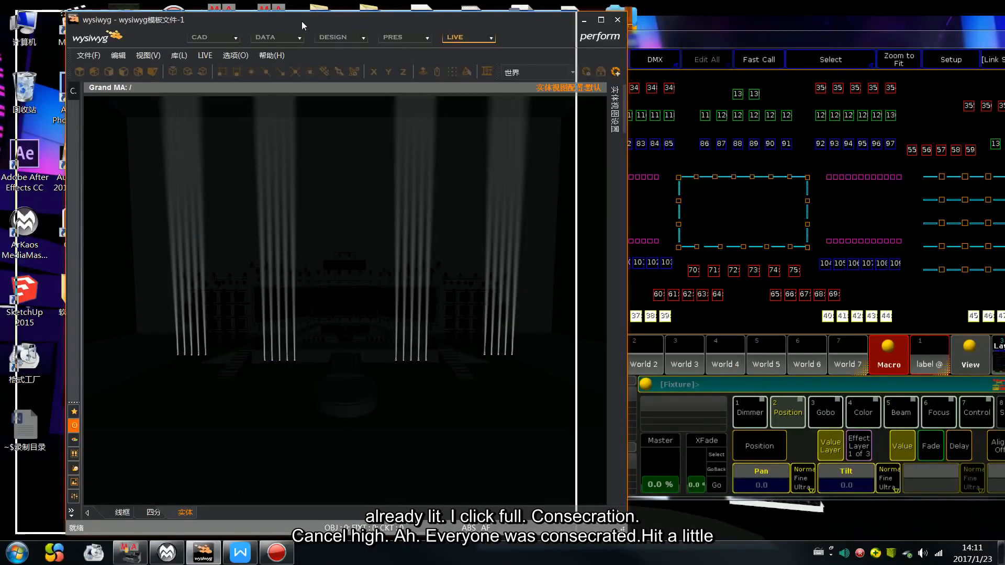
pyautogui.moveTo(590, 39); pyautogui.dragTo(417, 38)
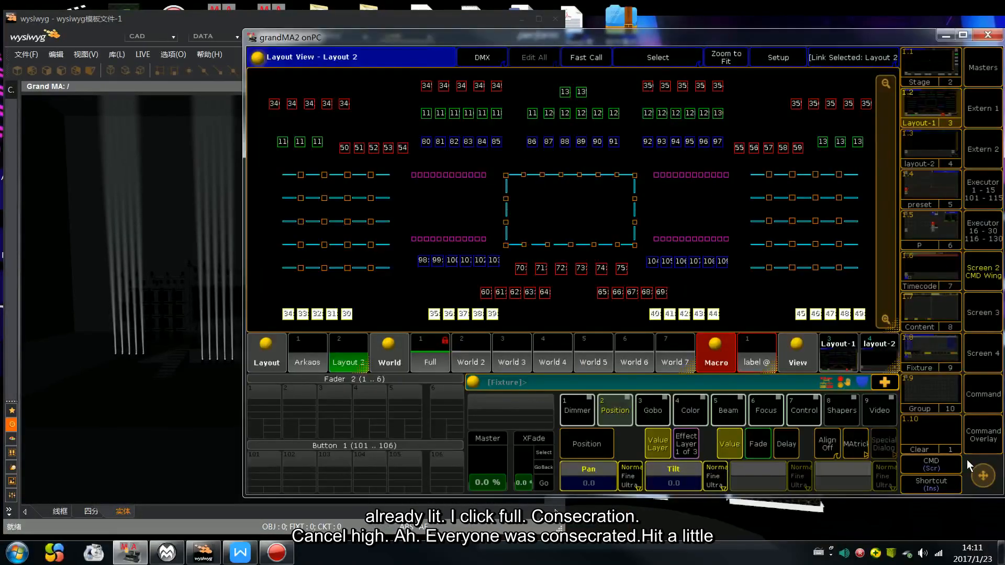
# Set the selected front-row beams to full intensity and tilt them forward to 30.4.
pyautogui.click(976, 445)
pyautogui.click(880, 361)
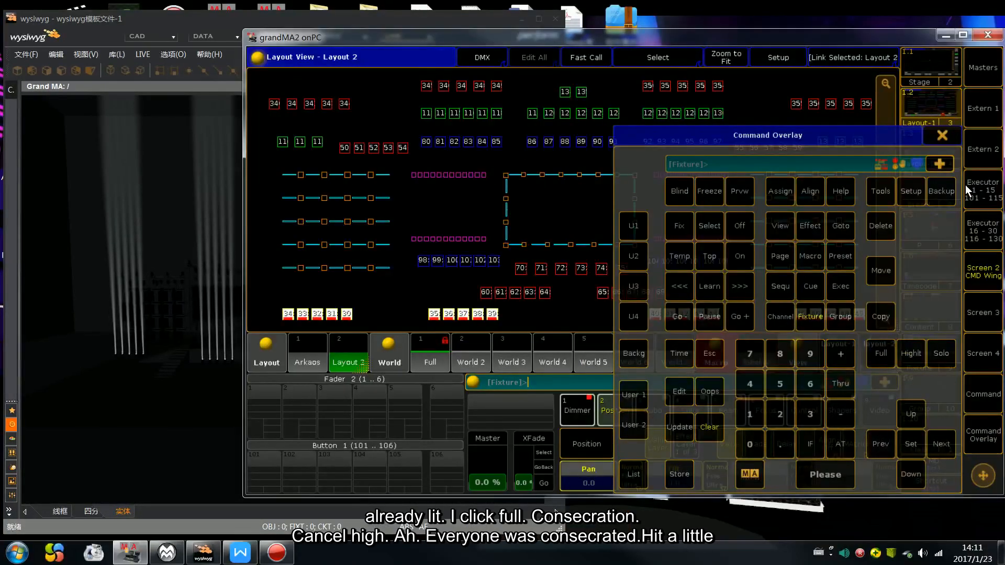
pyautogui.click(942, 135)
pyautogui.moveTo(744, 32); pyautogui.dragTo(885, 39)
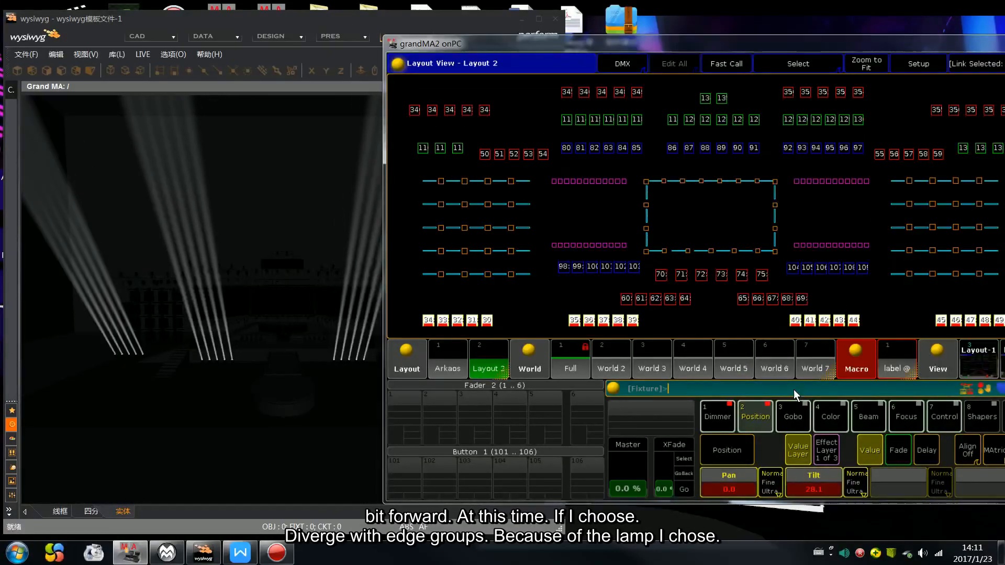
pyautogui.moveTo(784, 43); pyautogui.dragTo(593, 20)
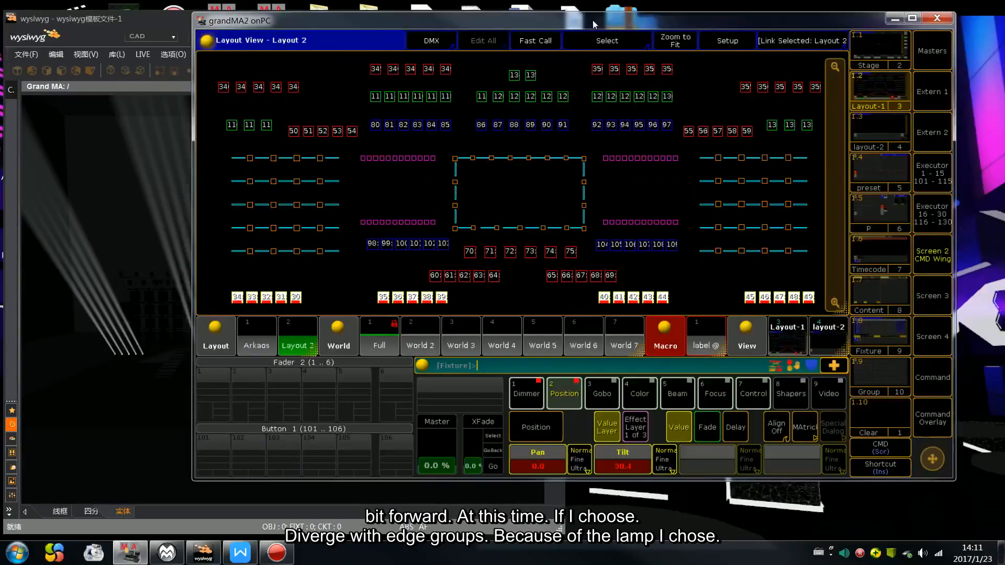
# Set the MAtricks Align Group X value to 5 for the selected front-row beams.
pyautogui.click(801, 423)
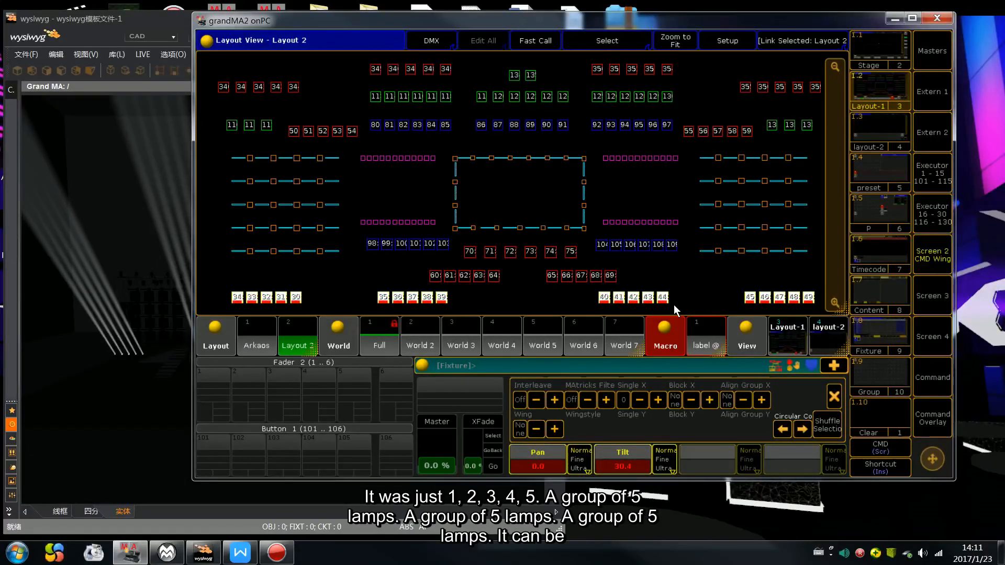
pyautogui.click(758, 403)
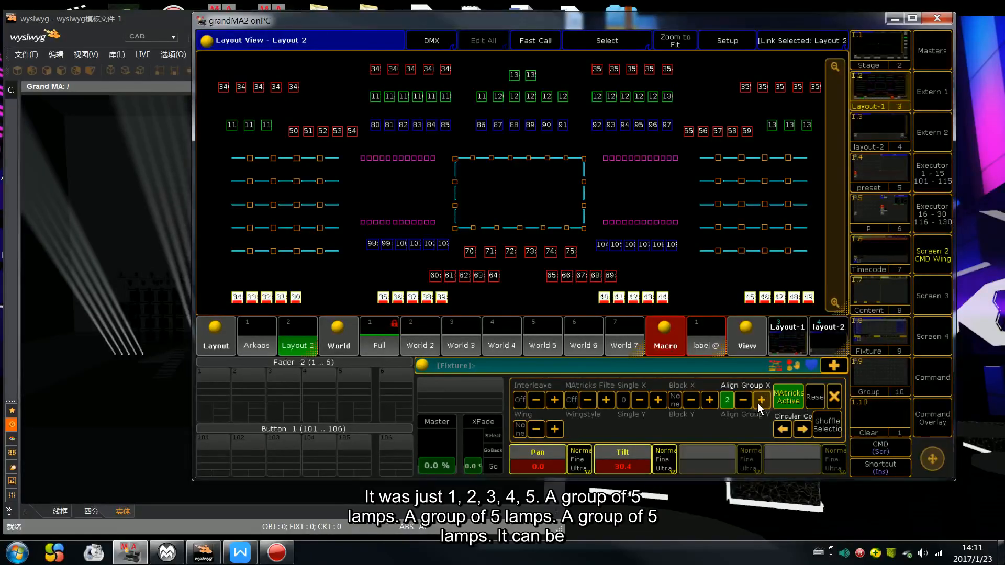
pyautogui.click(833, 396)
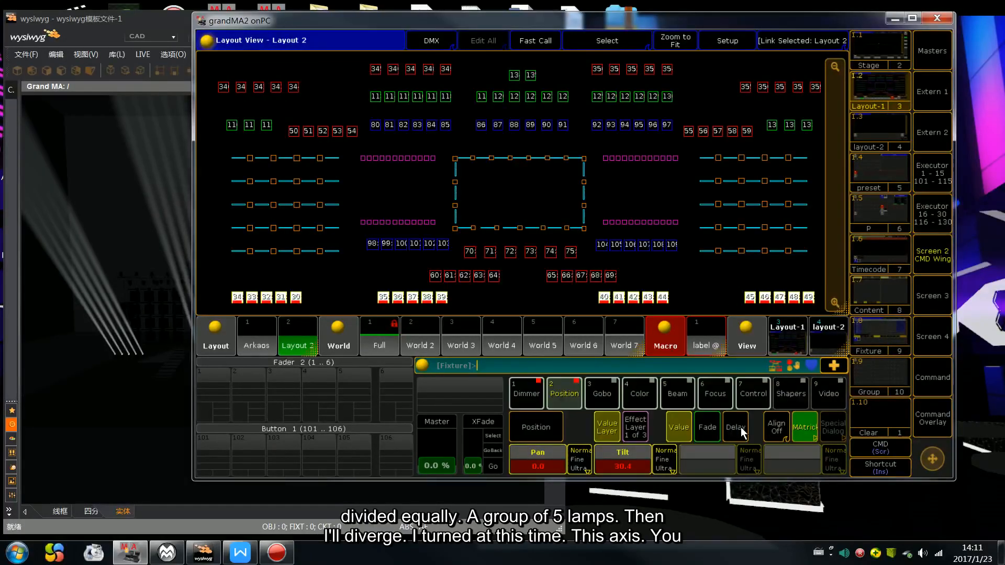
# Fan the selected beams' pan to 59.4 with Align set to >< and compare the groups' symmetry in wysiwyg.
pyautogui.moveTo(518, 26); pyautogui.dragTo(669, 37)
pyautogui.scroll(12, 730, 462)
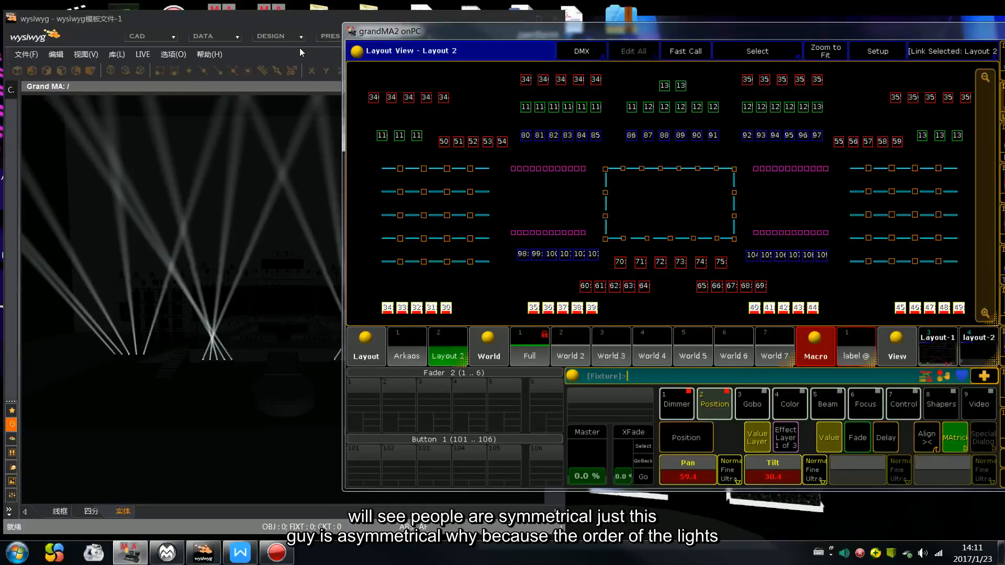
pyautogui.click(290, 19)
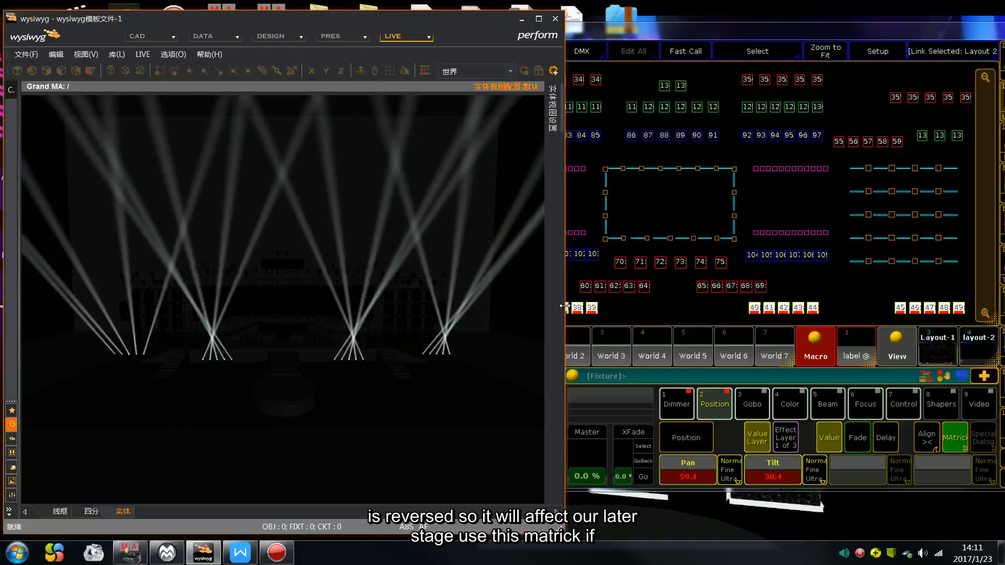
# Return to grandMA2, check the MAtricks settings, and clear all programmer values and the fixture selection.
pyautogui.click(677, 307)
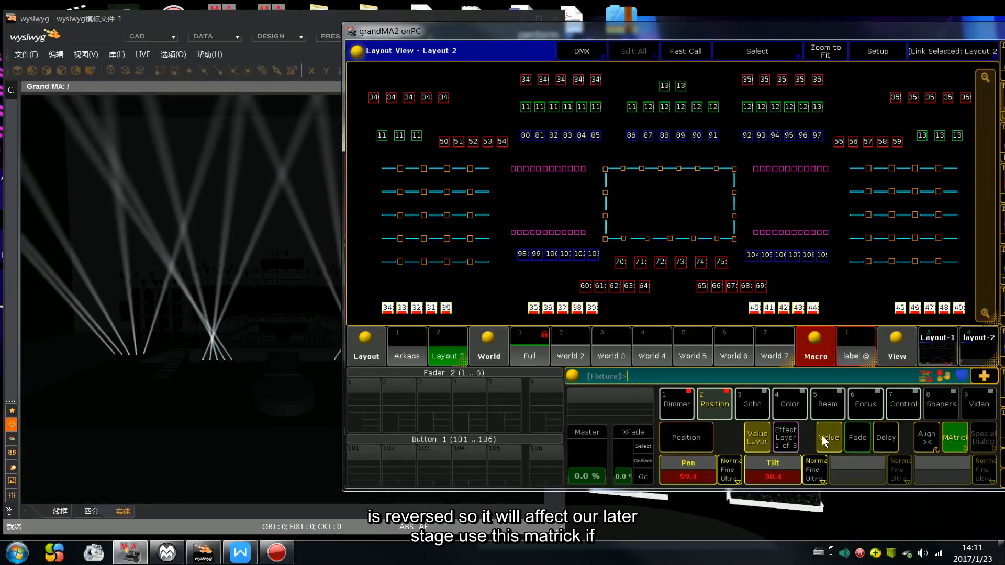
pyautogui.click(956, 439)
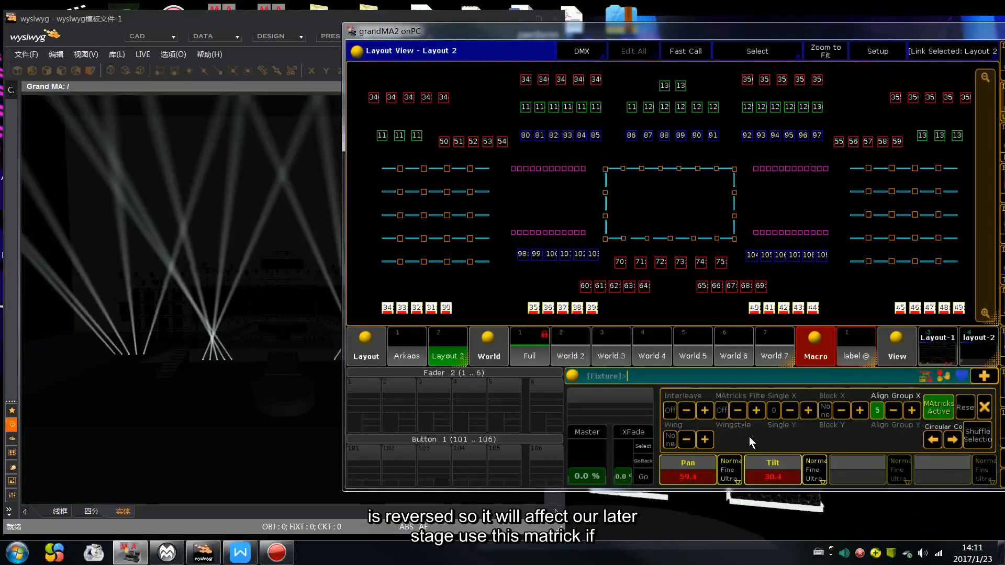
pyautogui.click(985, 411)
pyautogui.press('Escape')
pyautogui.press('Escape')
pyautogui.press('Escape')
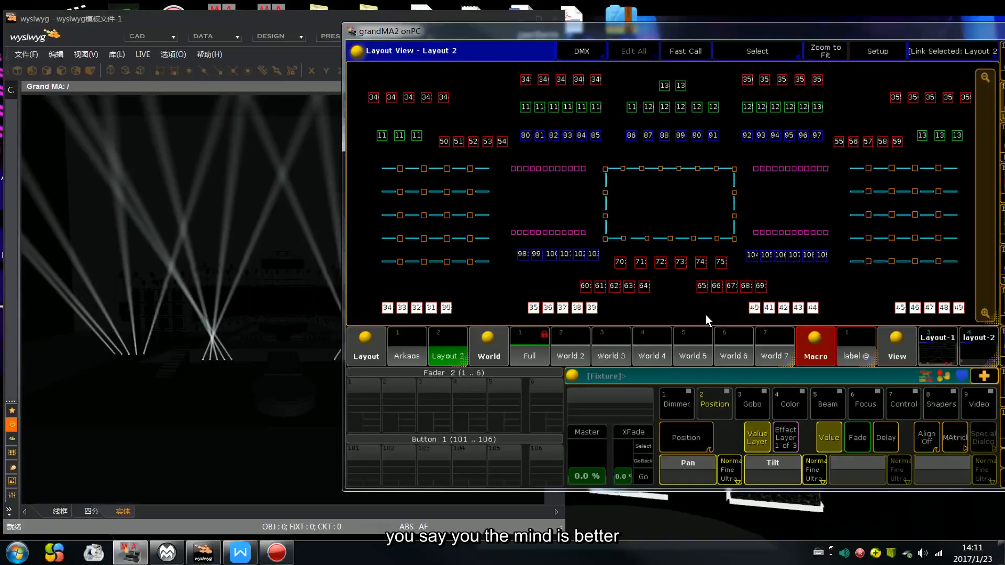
# Select fixtures 30 to 34 from right to left, add 35 to 49 from left to right, and set them to full with tilt 25.7.
pyautogui.moveTo(460, 290); pyautogui.dragTo(397, 320)
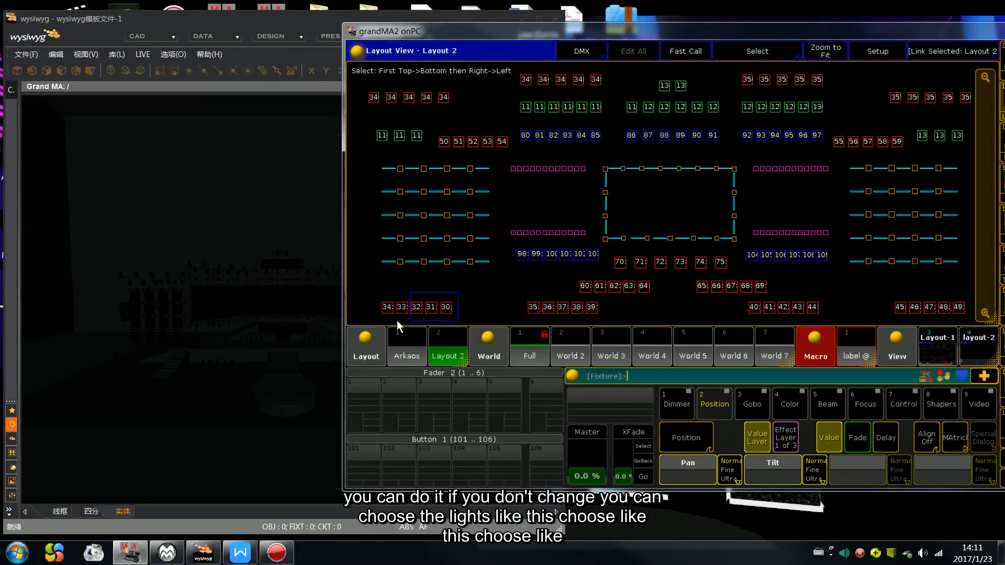
pyautogui.moveTo(525, 298); pyautogui.dragTo(838, 318)
pyautogui.moveTo(890, 299); pyautogui.dragTo(975, 324)
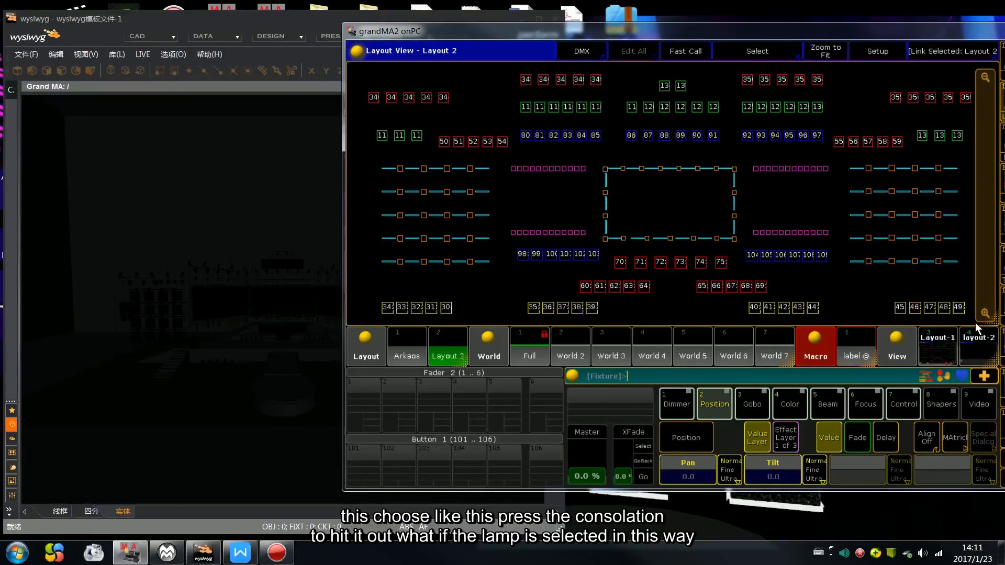
pyautogui.press('f')
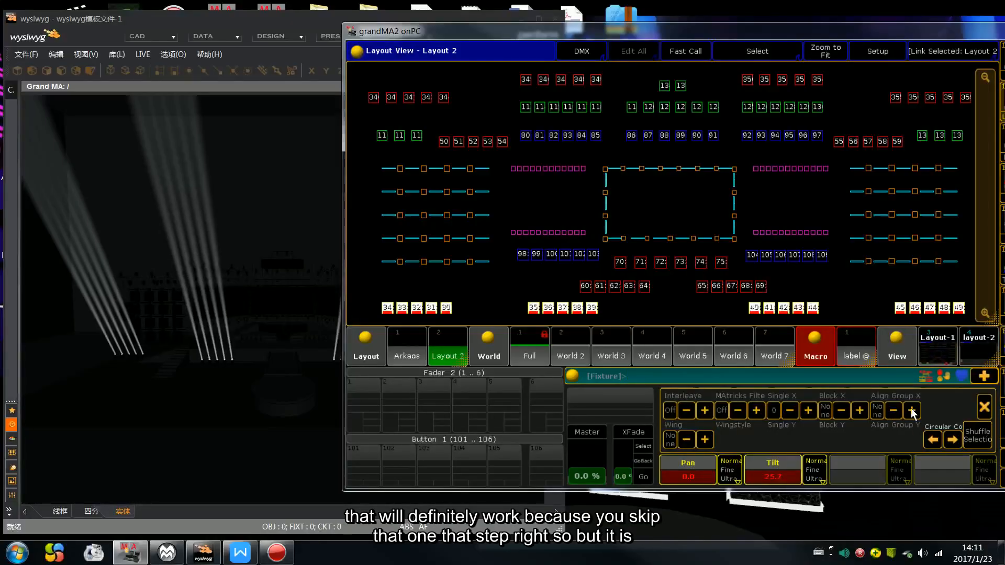
# Group the beams with MAtricks Align Group X, fan their pan to -43.2, compare the result in wysiwyg, and clear everything in grandMA2.
pyautogui.click(911, 410)
pyautogui.click(985, 410)
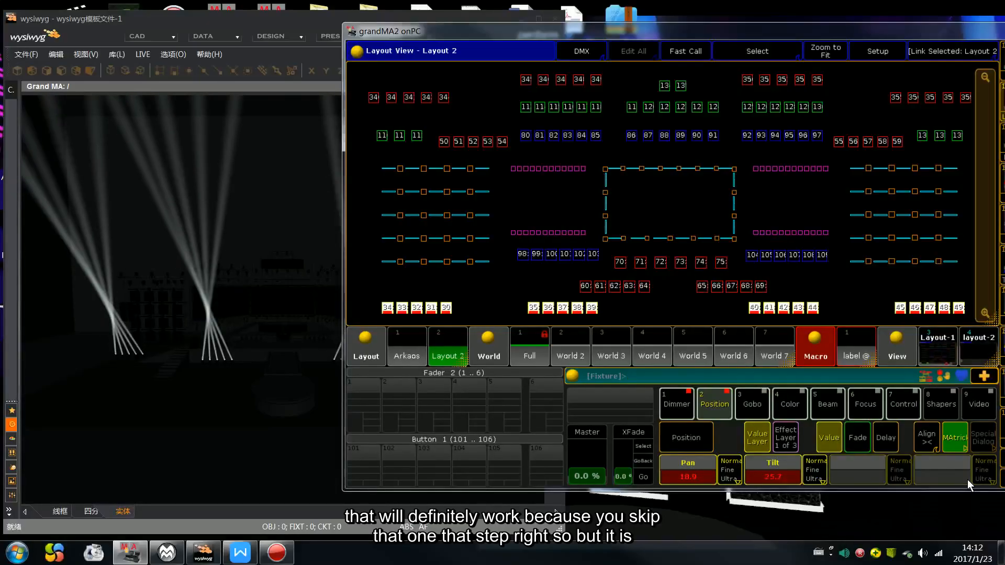
pyautogui.click(133, 214)
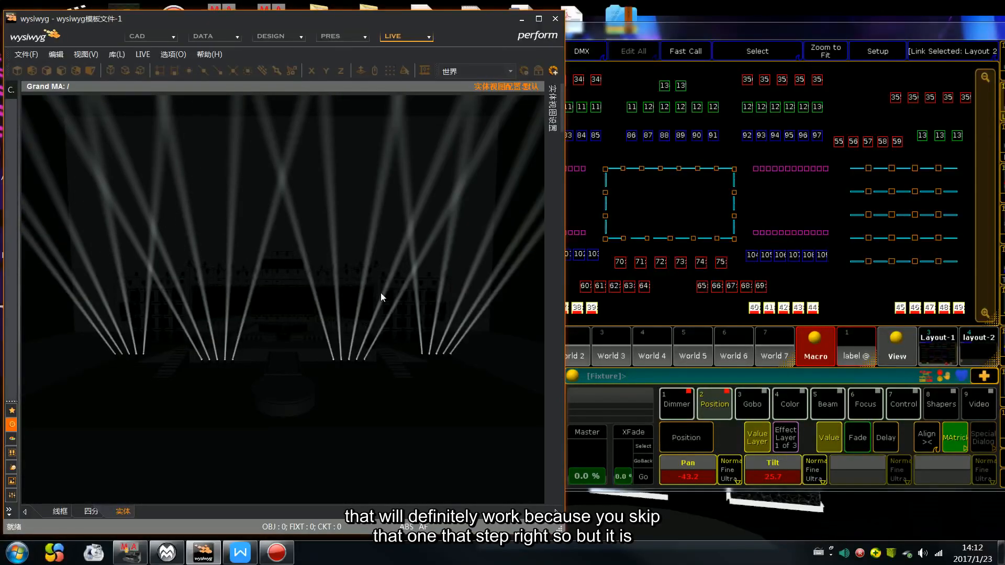
pyautogui.click(662, 306)
pyautogui.click(663, 306)
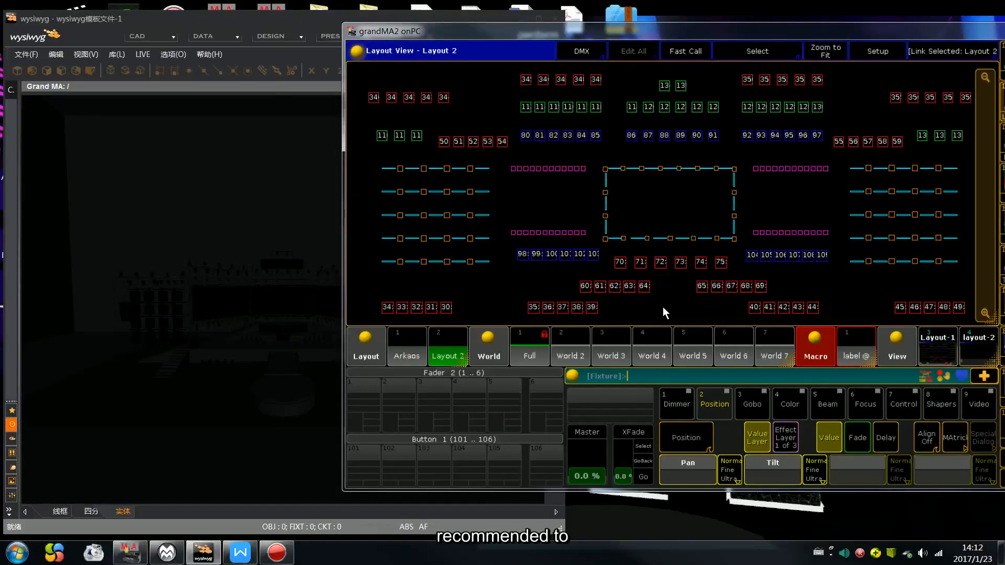
# Rotate the row of fixtures 30 to 34 in Layout 2 by 180 degrees, apply the rotation and leave layout setup.
pyautogui.click(878, 51)
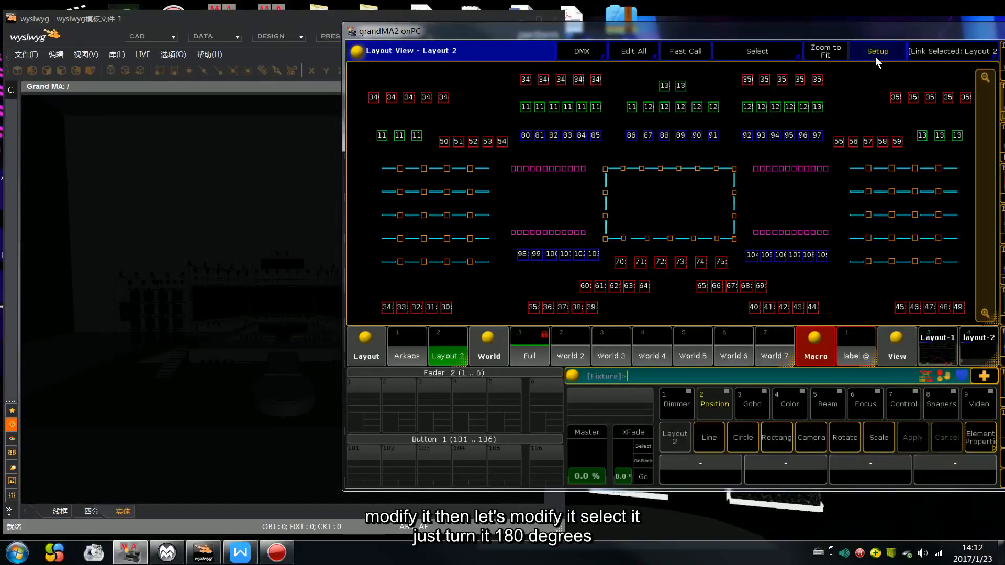
pyautogui.moveTo(367, 291); pyautogui.dragTo(423, 309)
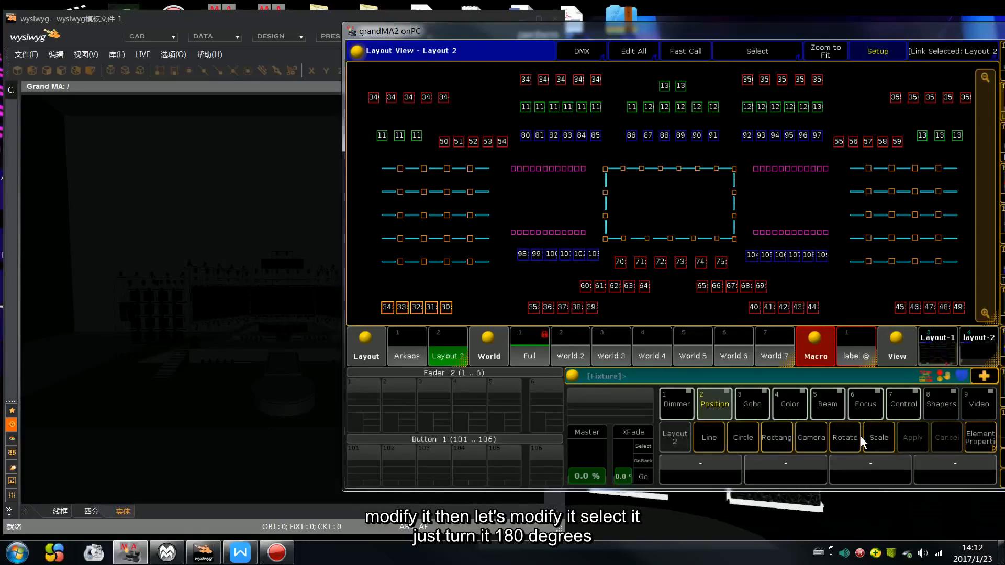
pyautogui.click(845, 438)
pyautogui.scroll(20, 947, 479)
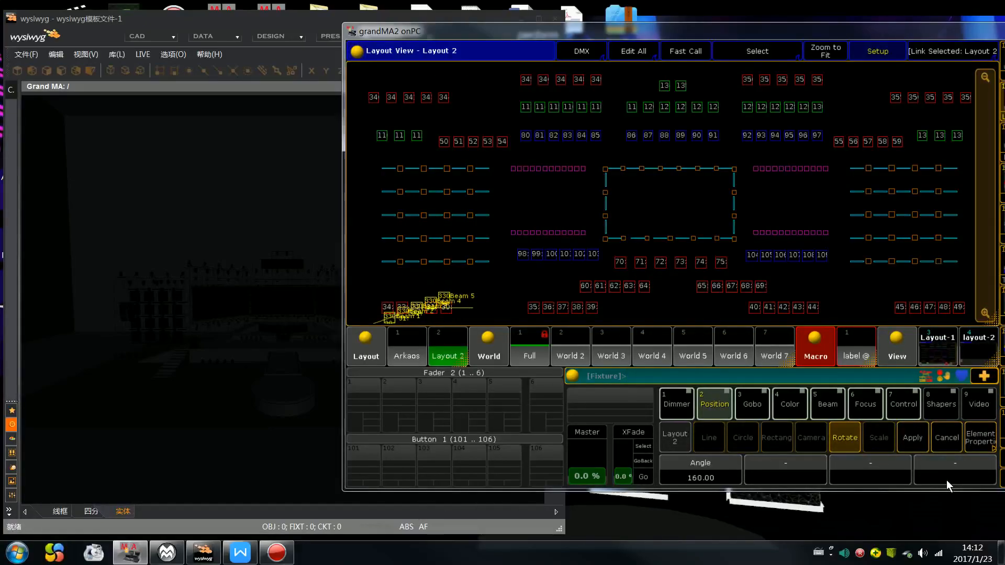
pyautogui.scroll(-1, 947, 479)
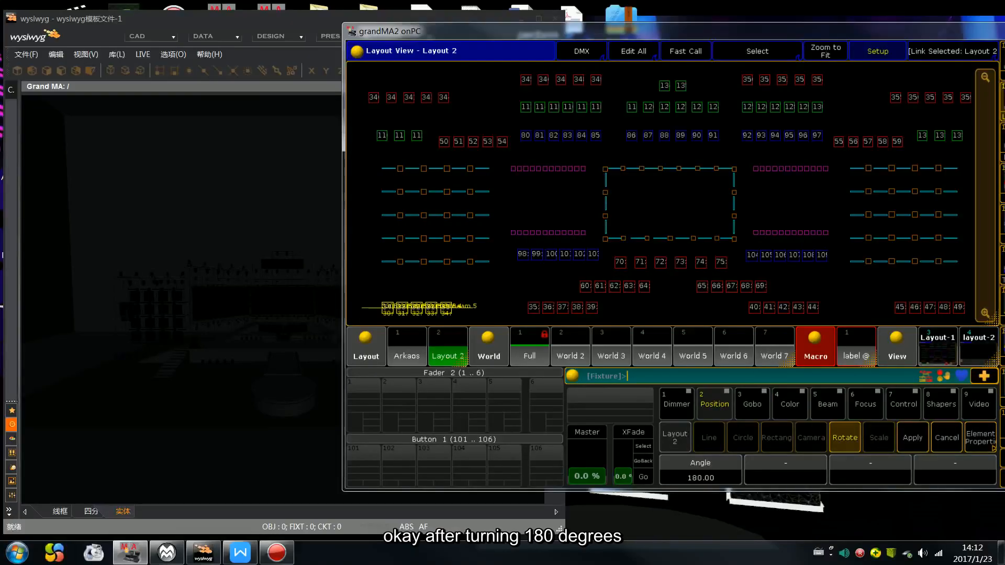
pyautogui.click(913, 445)
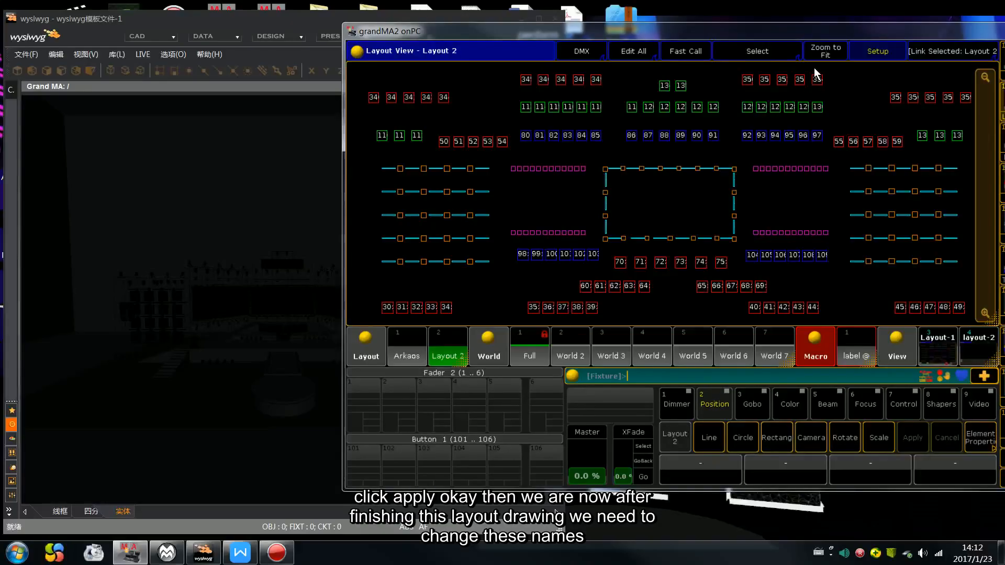
pyautogui.click(869, 55)
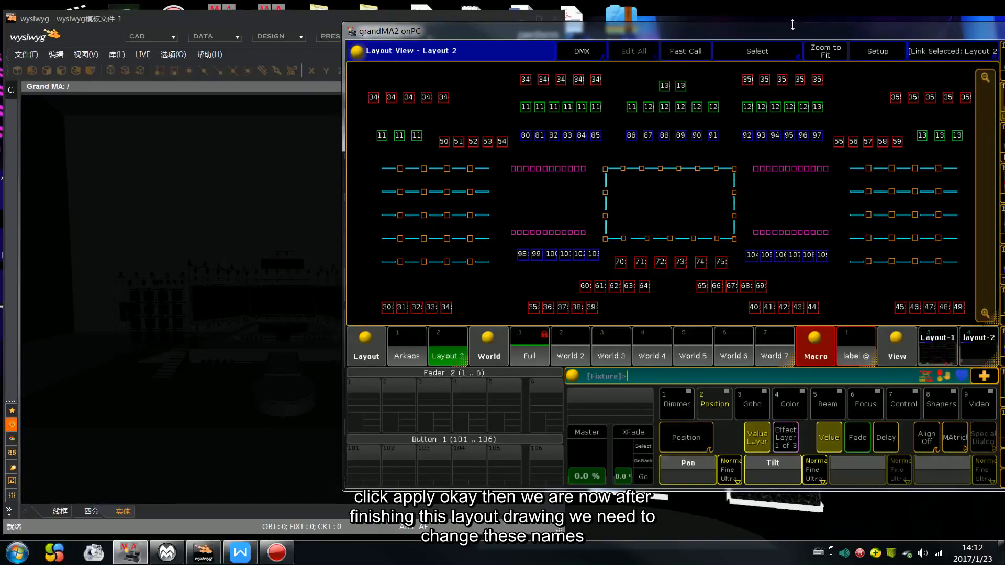
# Bring the whole grandMA2 window into view and label World 2 as 330.
pyautogui.moveTo(792, 27); pyautogui.dragTo(562, 35)
pyautogui.click(833, 37)
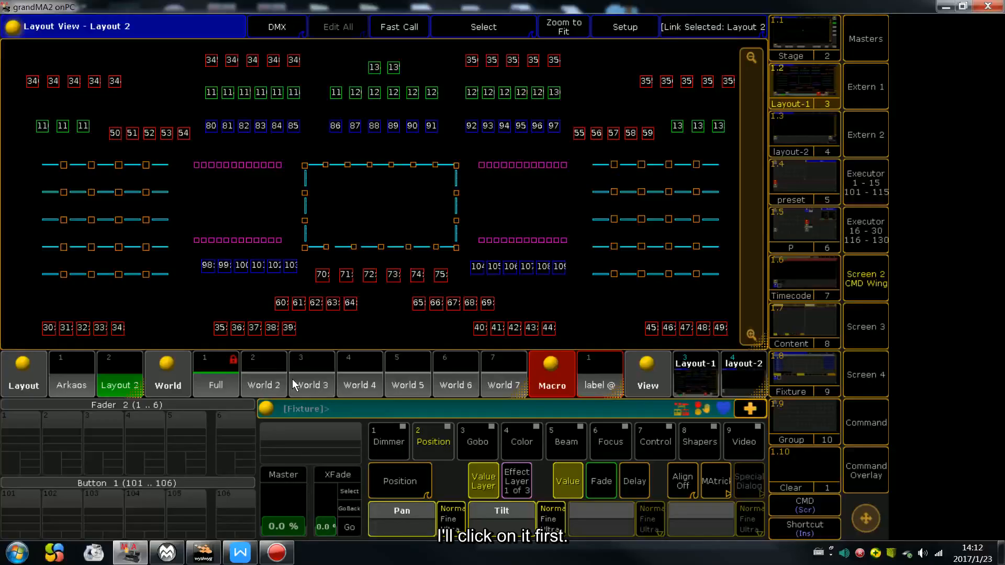
pyautogui.click(259, 381)
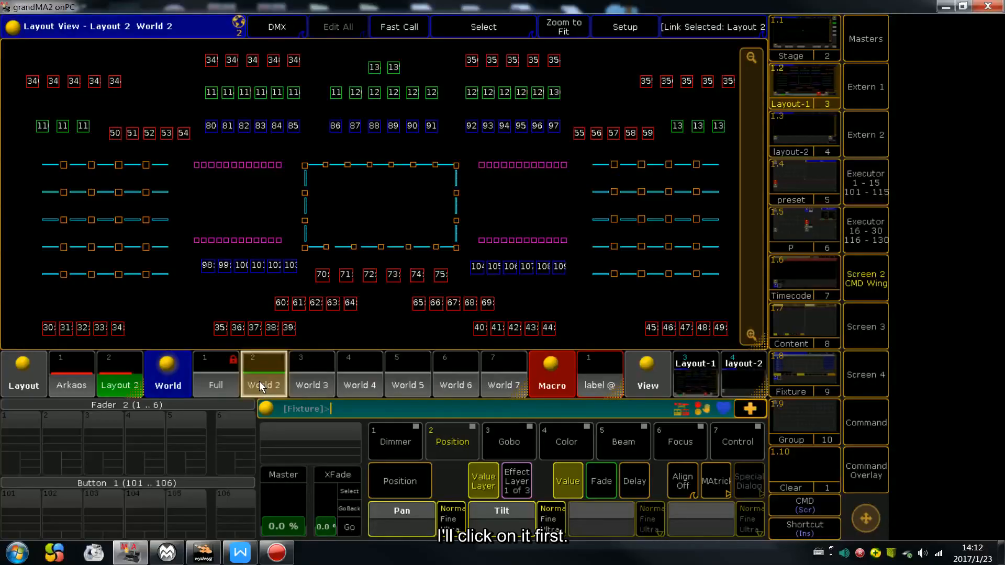
pyautogui.click(233, 396)
pyautogui.click(591, 369)
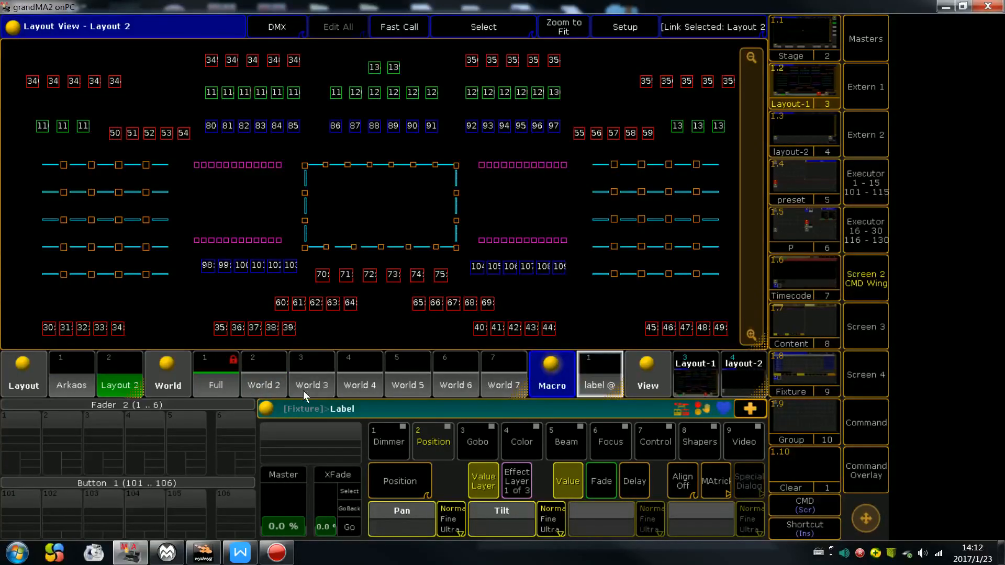
pyautogui.click(264, 383)
pyautogui.write('330')
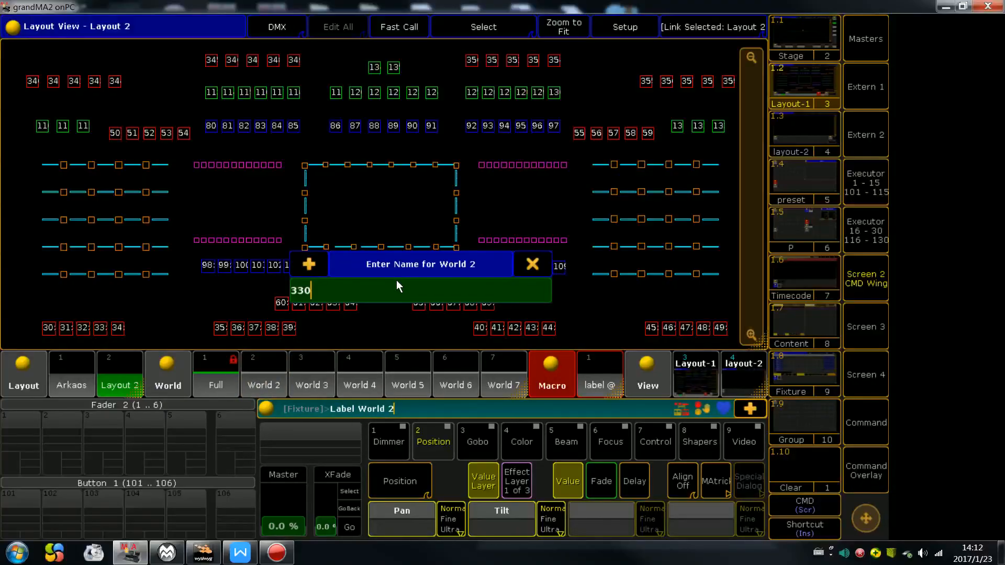
pyautogui.press('Return')
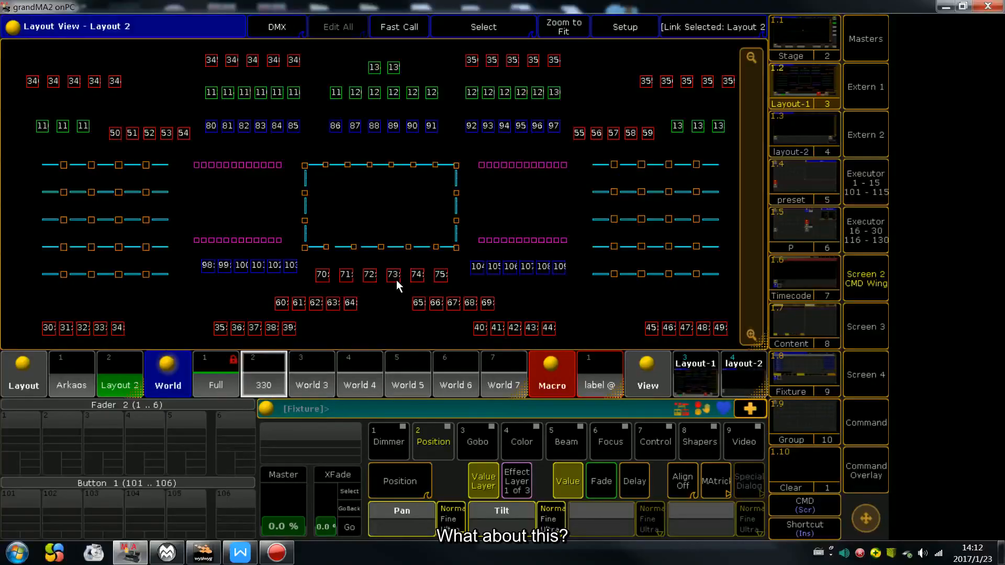
# Activate World 3 and label it 1200.
pyautogui.click(314, 374)
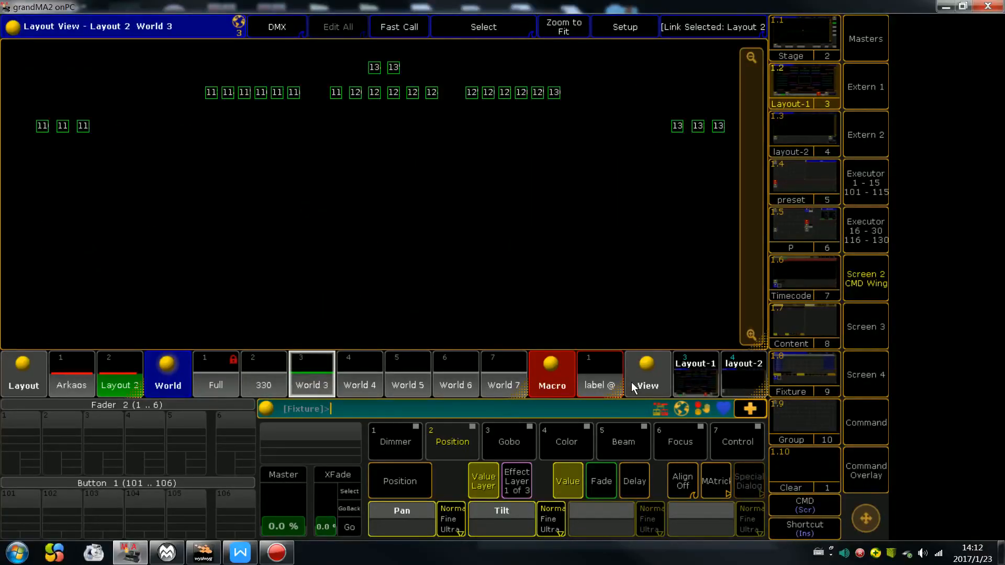
pyautogui.click(600, 380)
pyautogui.click(335, 374)
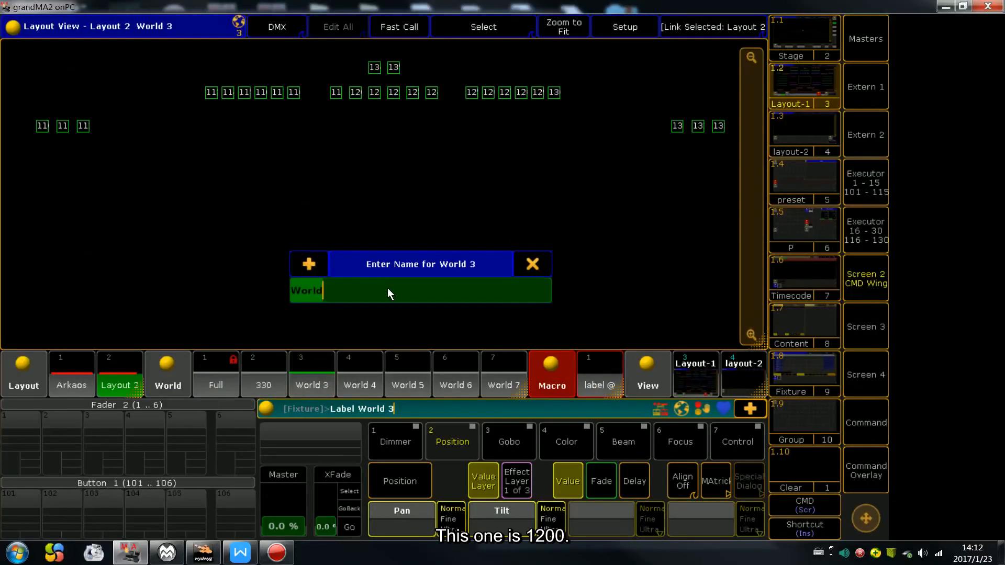
pyautogui.write('1200')
pyautogui.press('Return')
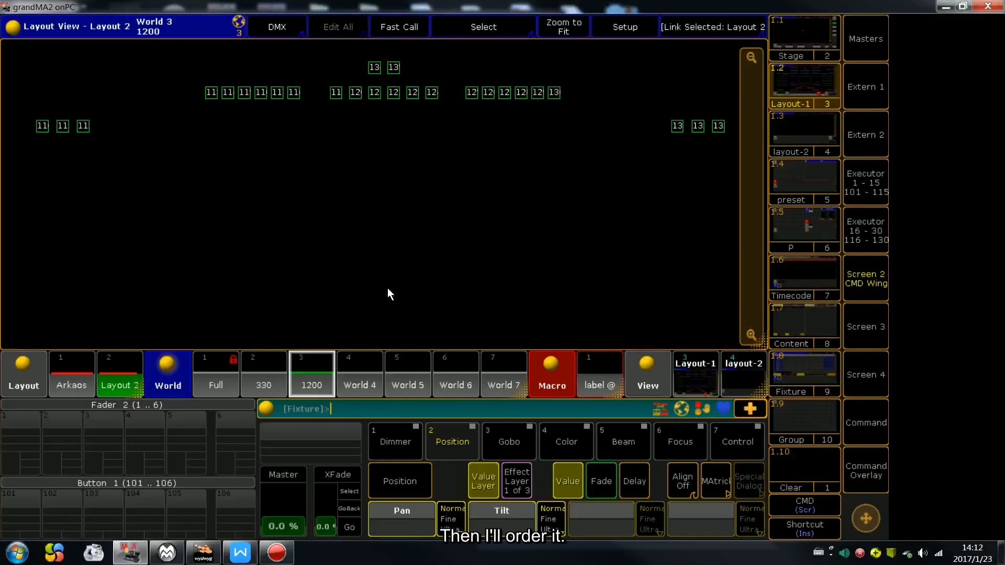
# Activate World 4 and label it 4.
pyautogui.click(375, 379)
pyautogui.click(599, 379)
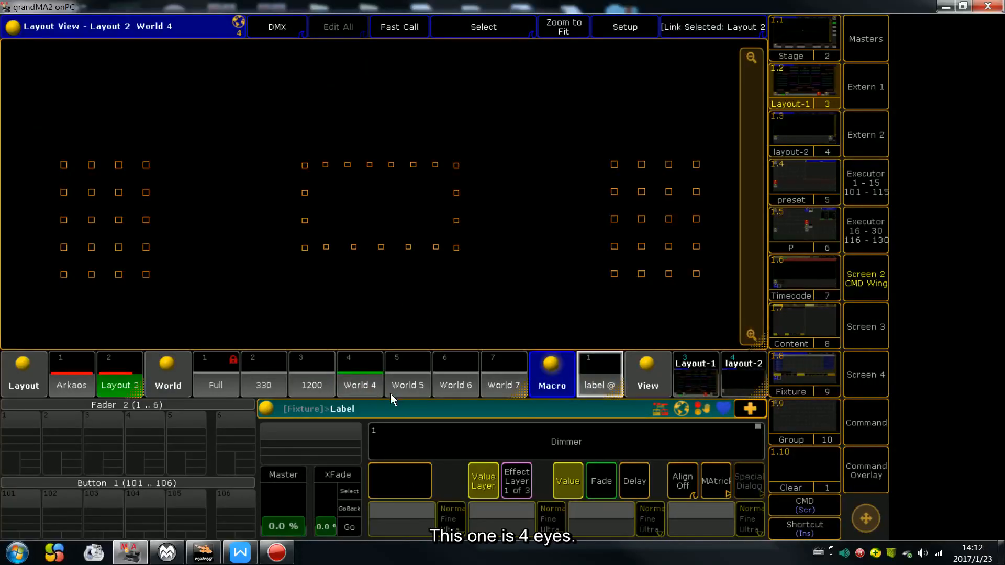
pyautogui.click(366, 382)
pyautogui.press('BackSpace')
pyautogui.write('4')
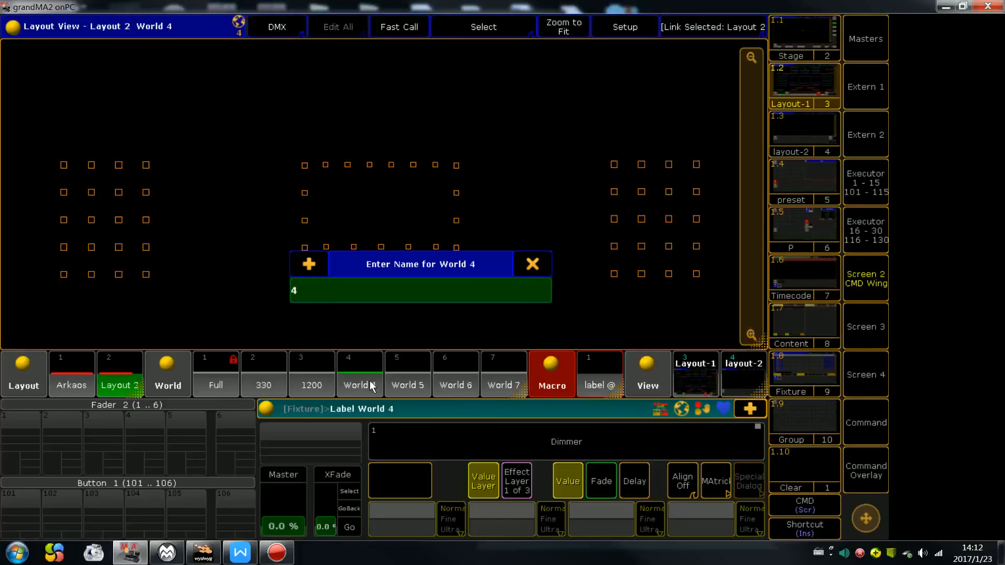
pyautogui.press('Return')
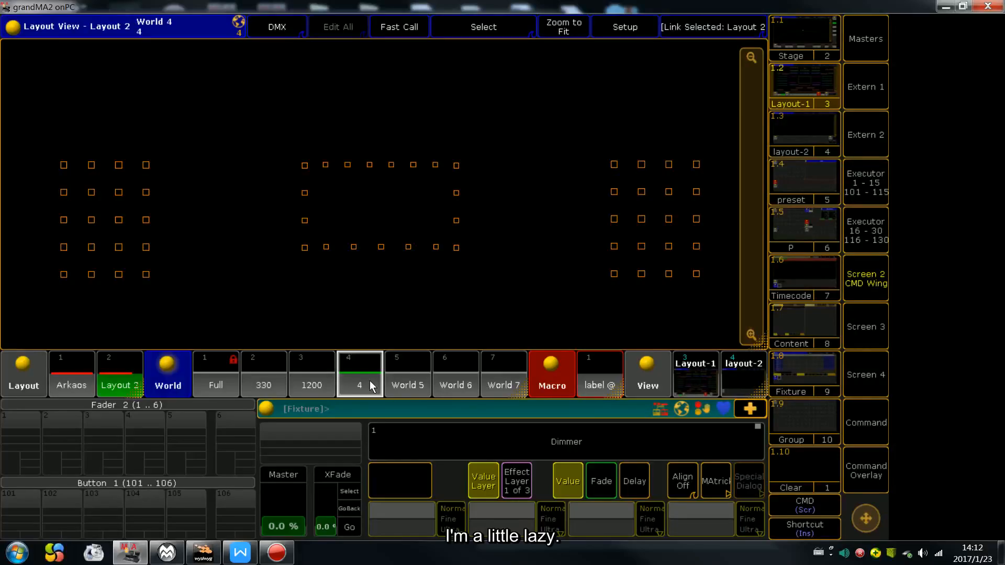
# Activate World 5, which holds the pixel bars, and label it XST.
pyautogui.click(410, 379)
pyautogui.click(593, 378)
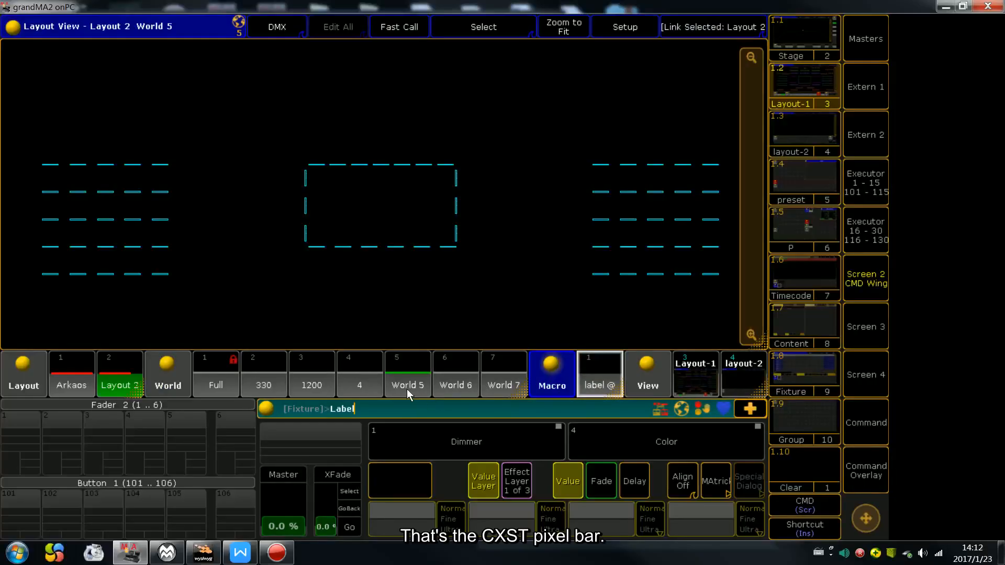
pyautogui.click(406, 388)
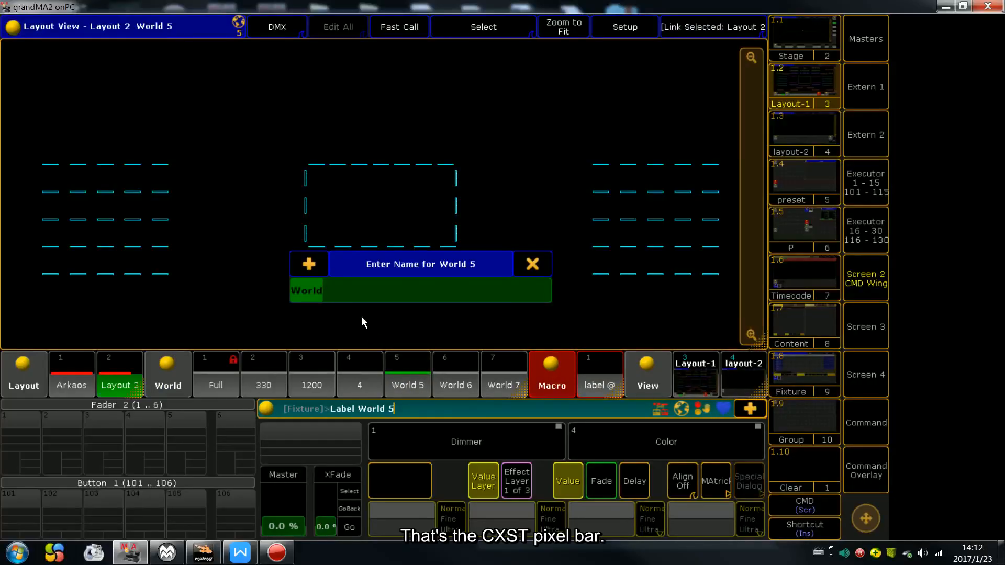
pyautogui.write('X')
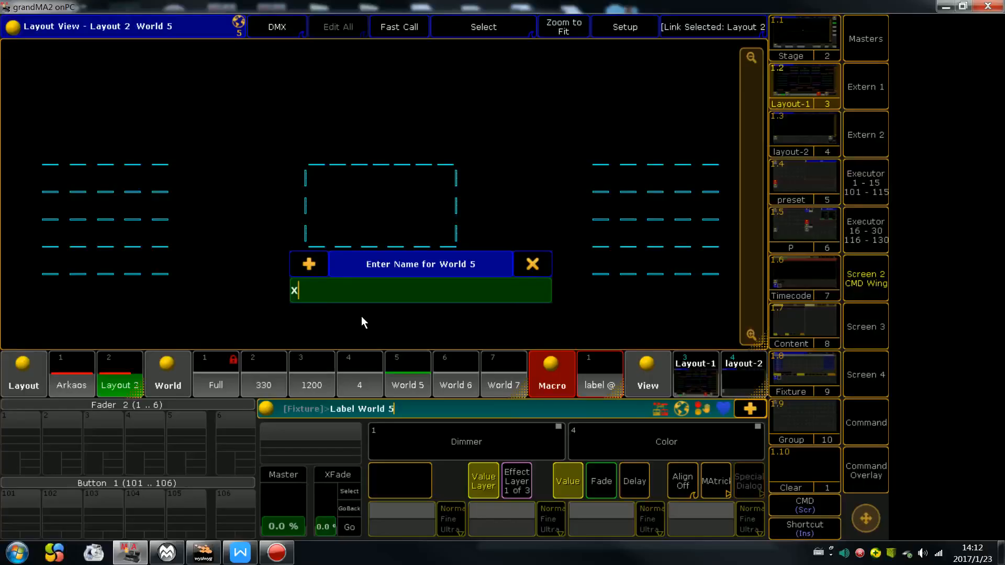
pyautogui.write('ST')
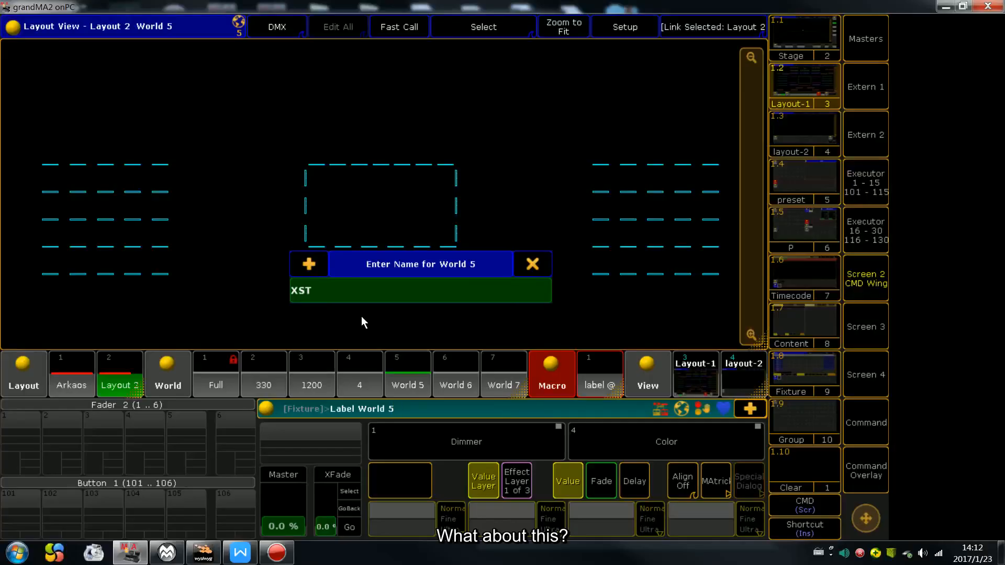
pyautogui.press('Return')
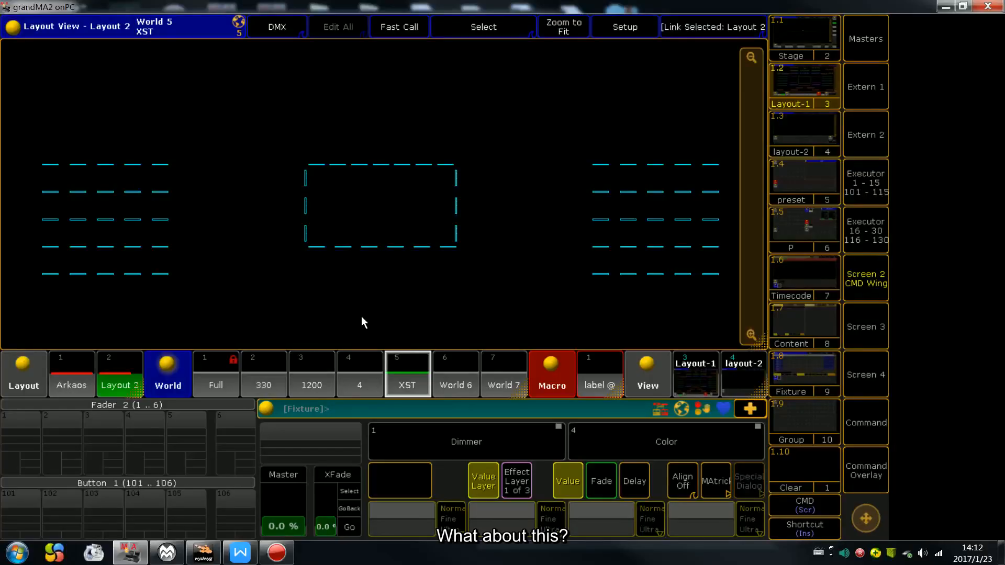
# Activate World 6 and label it p64.
pyautogui.click(448, 369)
pyautogui.click(606, 373)
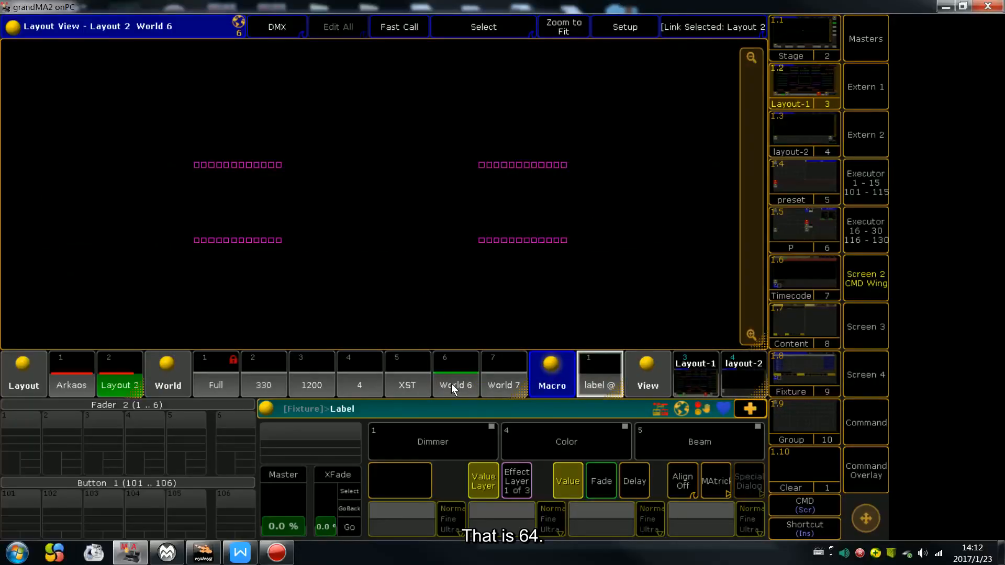
pyautogui.click(451, 384)
pyautogui.write('p64')
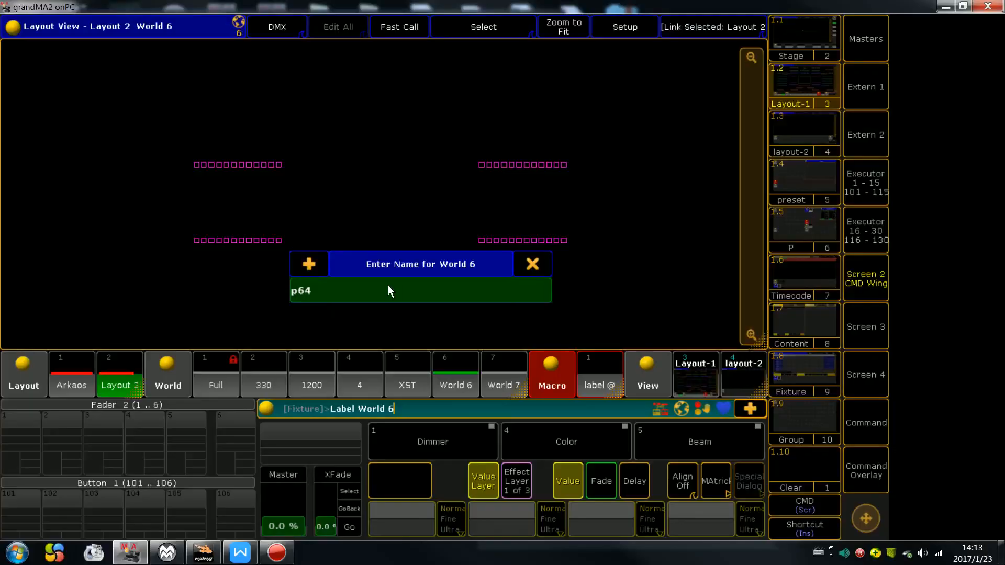
pyautogui.press('Return')
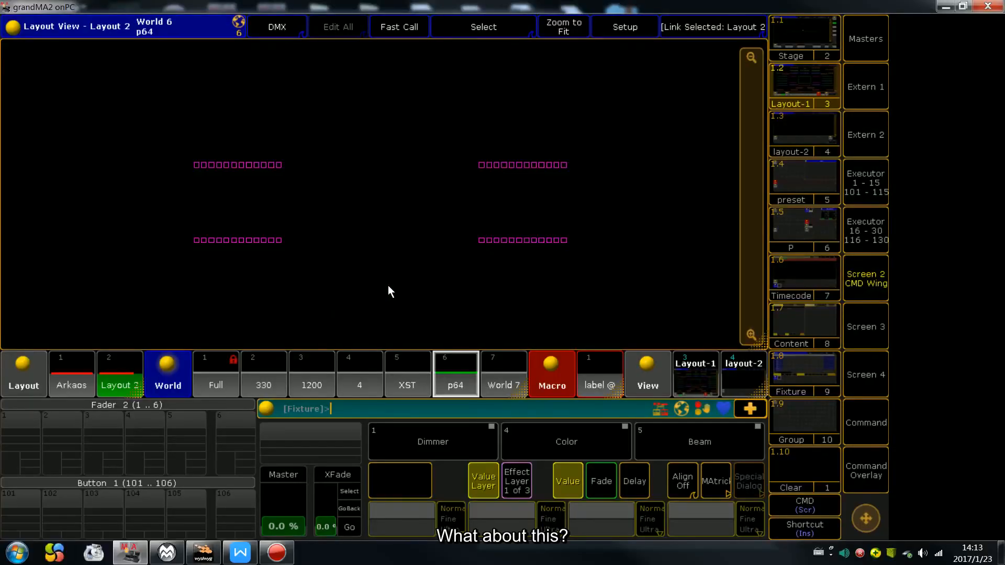
# Activate World 7 and label it k10.
pyautogui.click(493, 360)
pyautogui.click(597, 381)
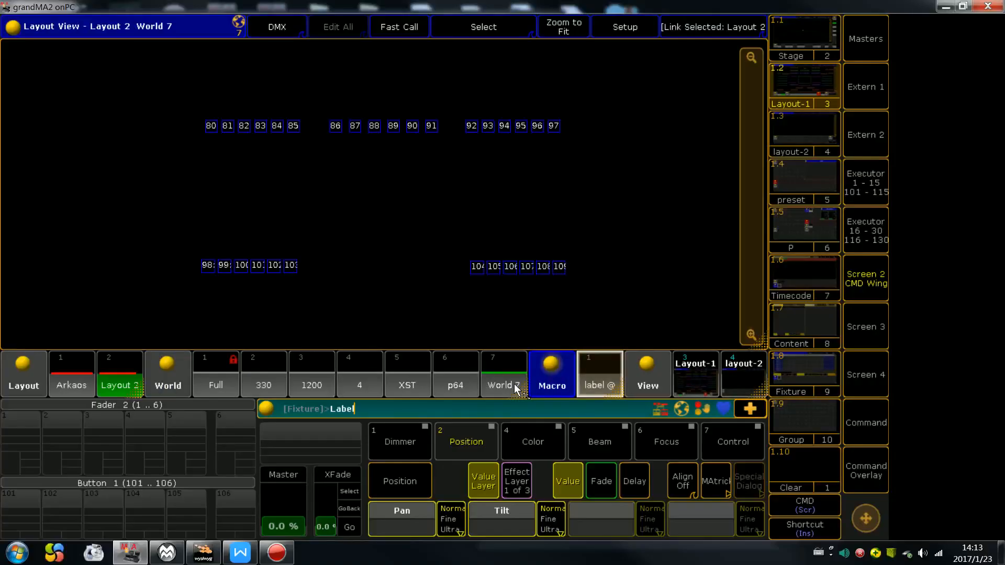
pyautogui.click(514, 384)
pyautogui.write('k')
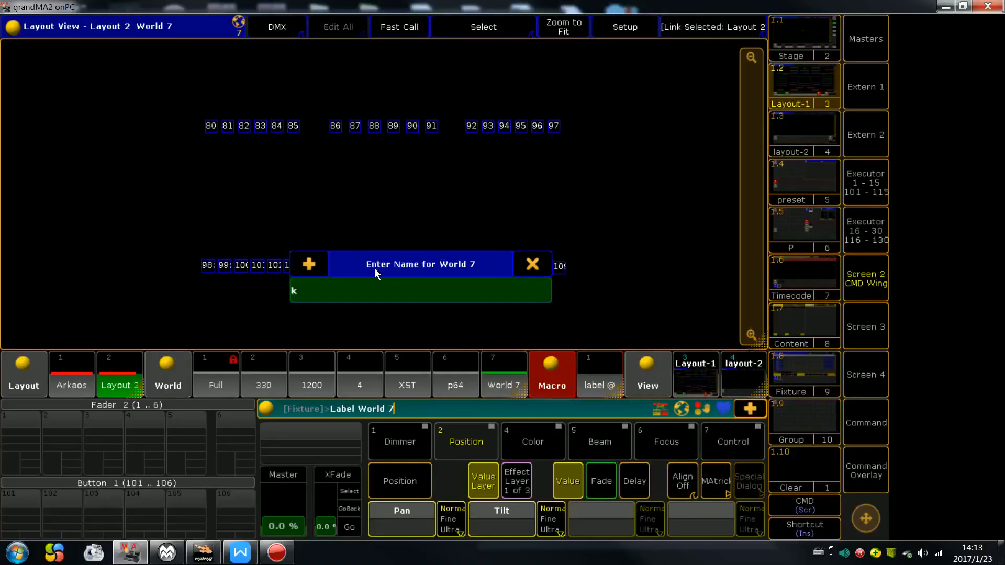
pyautogui.write('10')
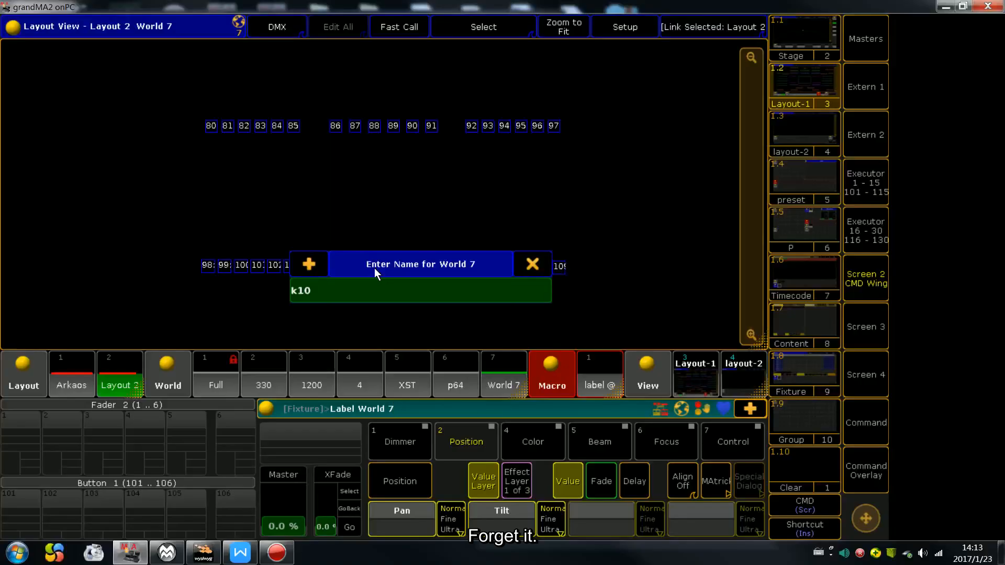
pyautogui.press('Return')
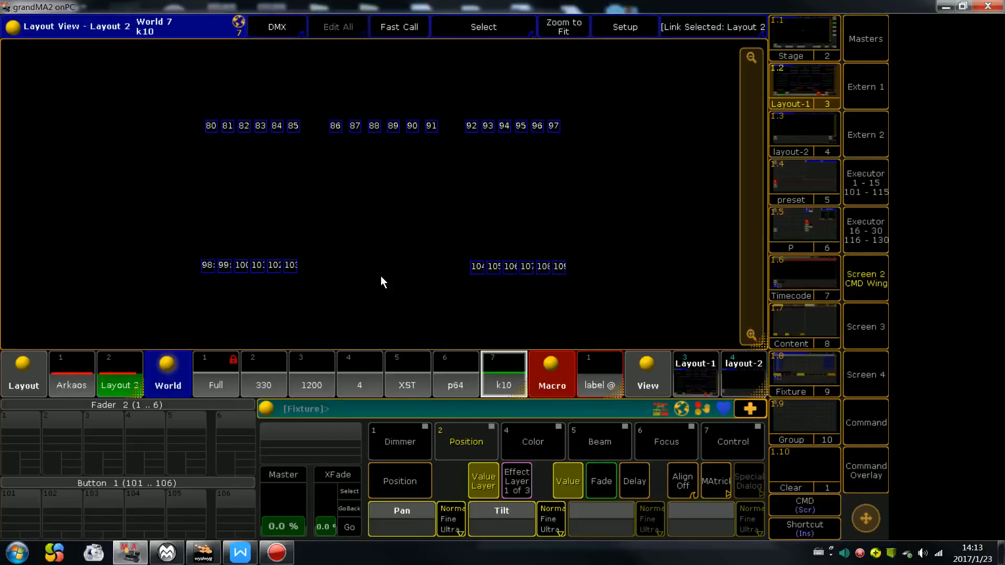
# Switch through the labelled worlds to examine which fixtures each one shows in the layout, ending on the Full world.
pyautogui.click(333, 377)
pyautogui.click(361, 376)
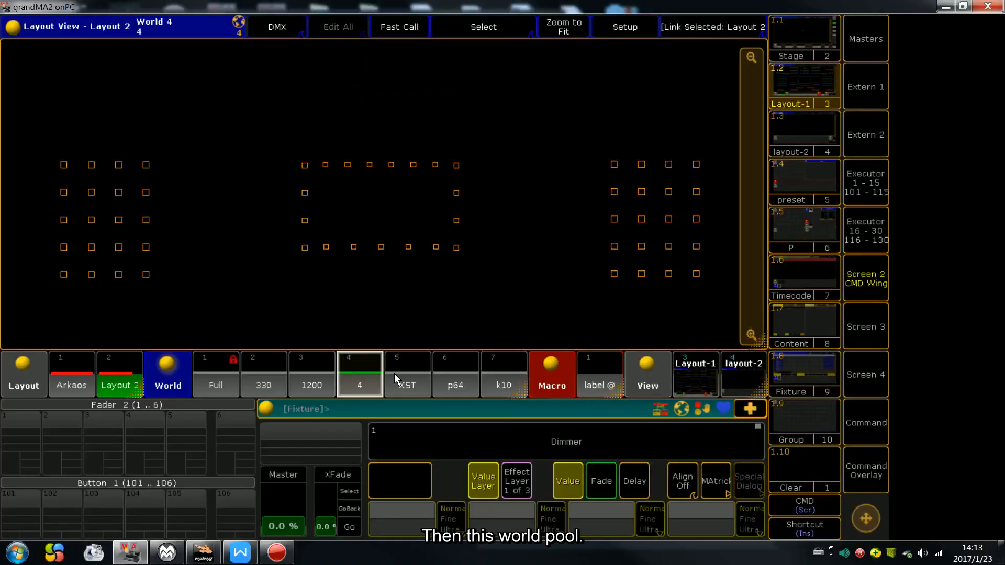
pyautogui.click(395, 375)
pyautogui.click(458, 375)
pyautogui.click(487, 375)
pyautogui.click(398, 375)
pyautogui.click(359, 376)
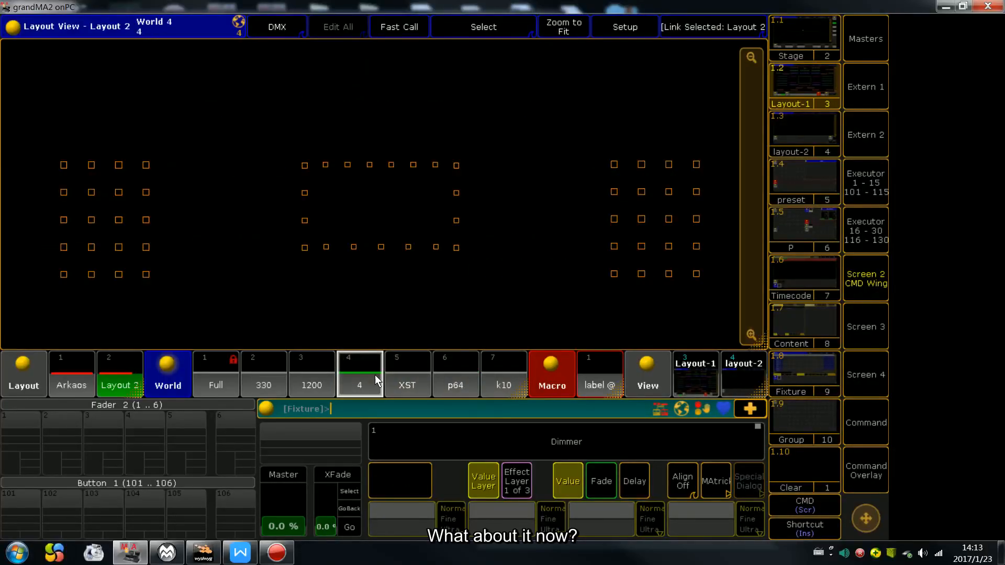
pyautogui.click(312, 376)
pyautogui.click(263, 376)
pyautogui.click(216, 376)
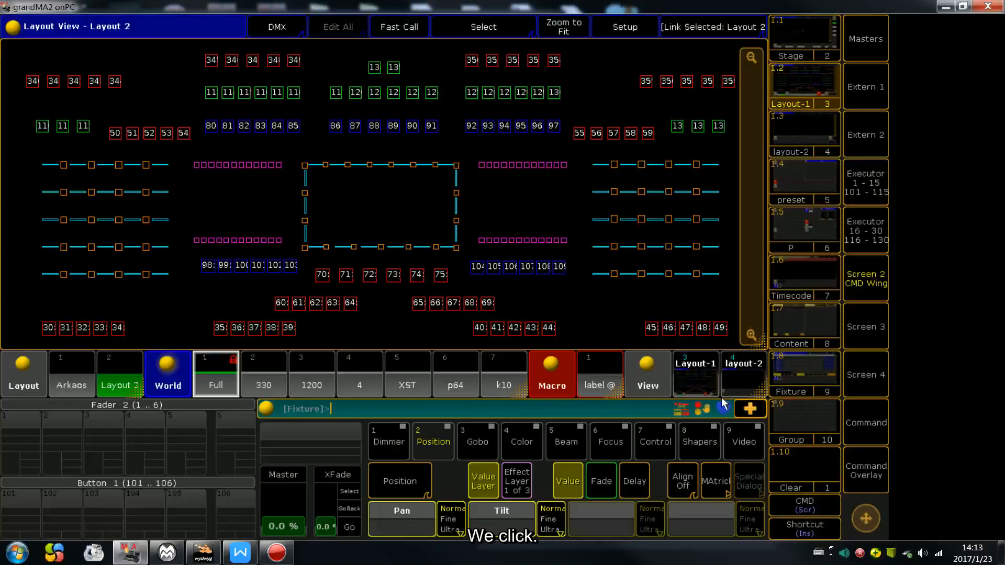
# Assign worlds 1 through 7 to the layout, placing them in the front row gap between fixtures 39 and 40.
pyautogui.click(864, 426)
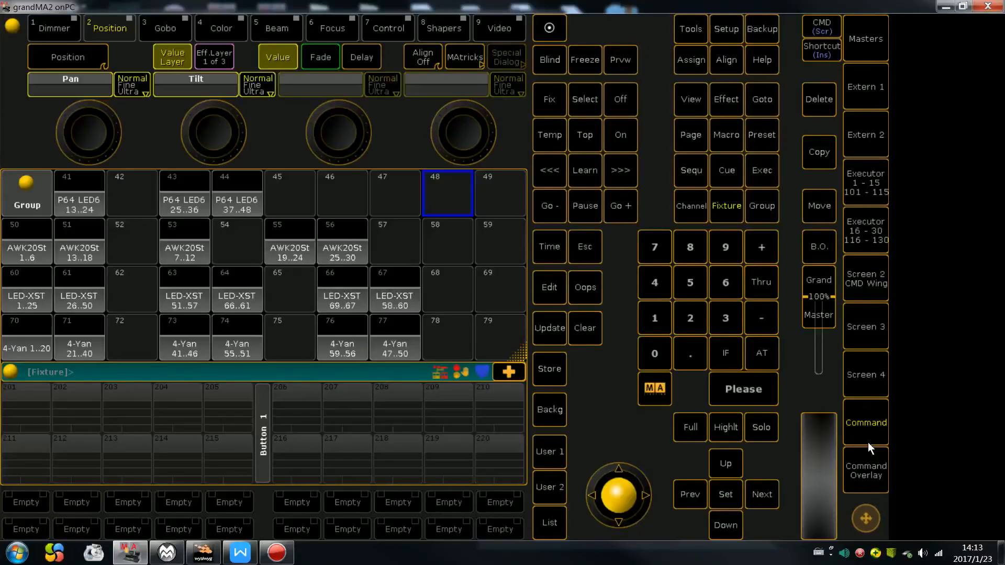
pyautogui.click(866, 432)
pyautogui.click(861, 456)
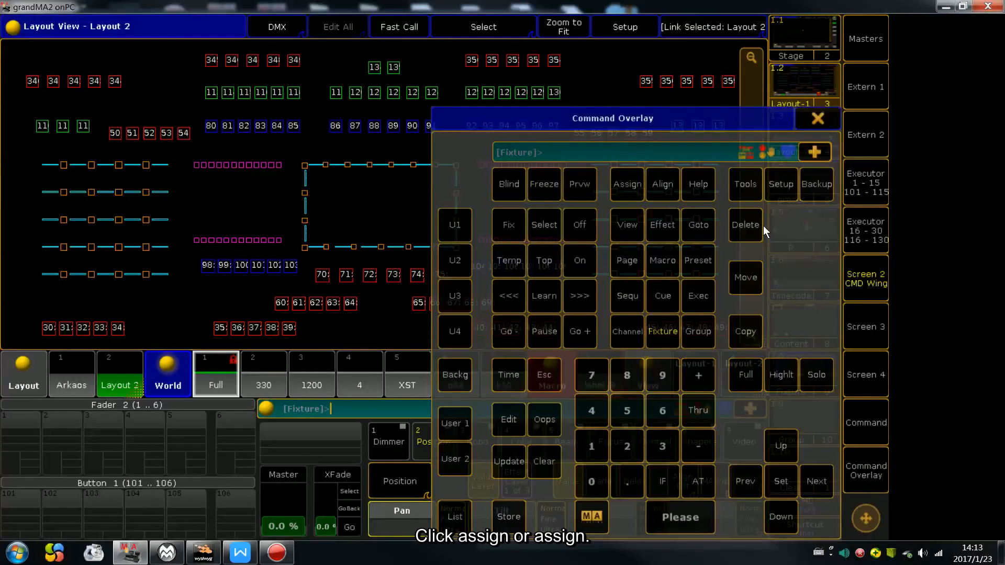
pyautogui.click(627, 184)
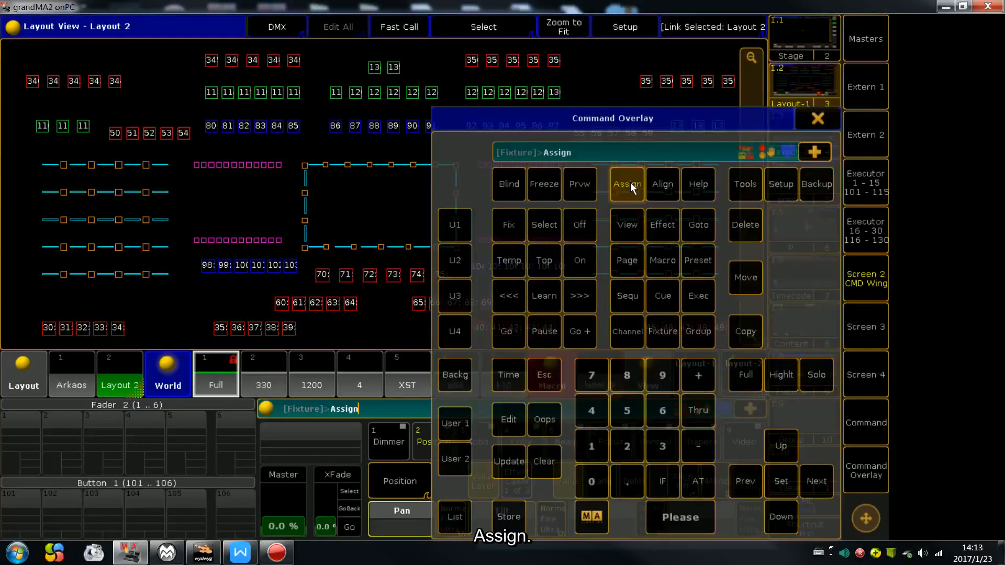
pyautogui.click(817, 120)
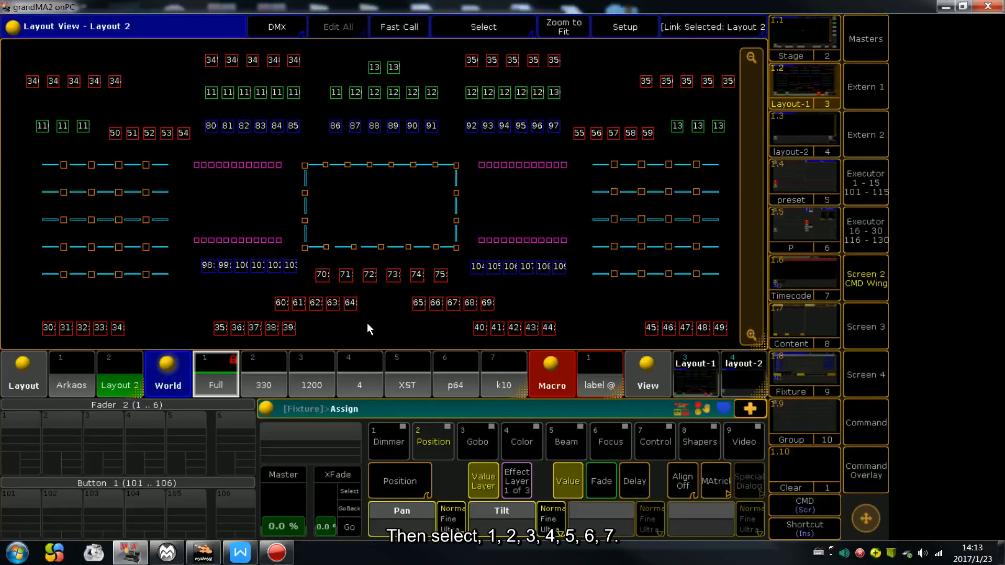
pyautogui.click(210, 376)
pyautogui.click(271, 374)
pyautogui.click(330, 375)
pyautogui.click(358, 373)
pyautogui.click(412, 375)
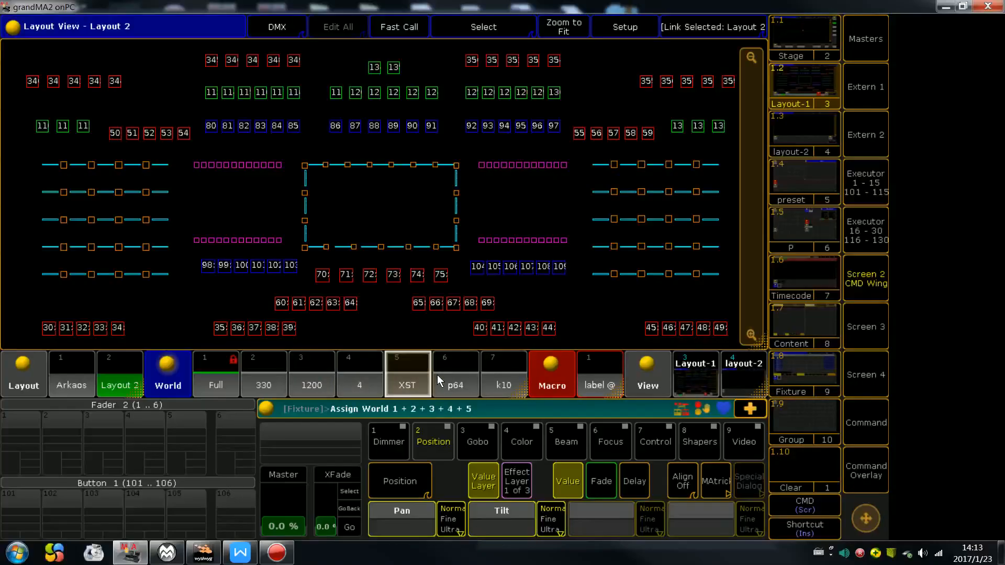
pyautogui.click(455, 375)
pyautogui.click(503, 375)
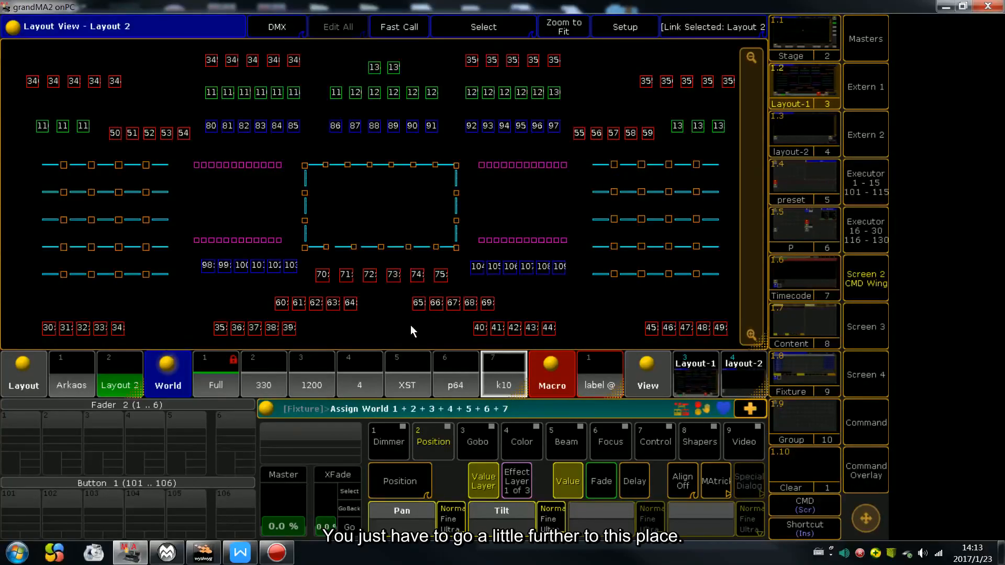
pyautogui.click(302, 323)
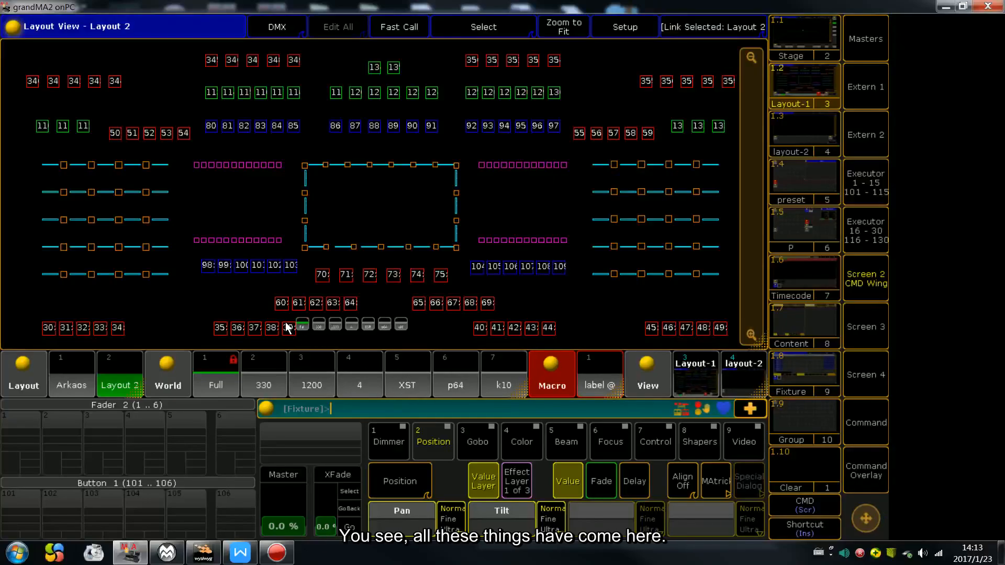
# Enable layout setup, select the seven world items and shift them horizontally to Move X about 2.90.
pyautogui.click(648, 25)
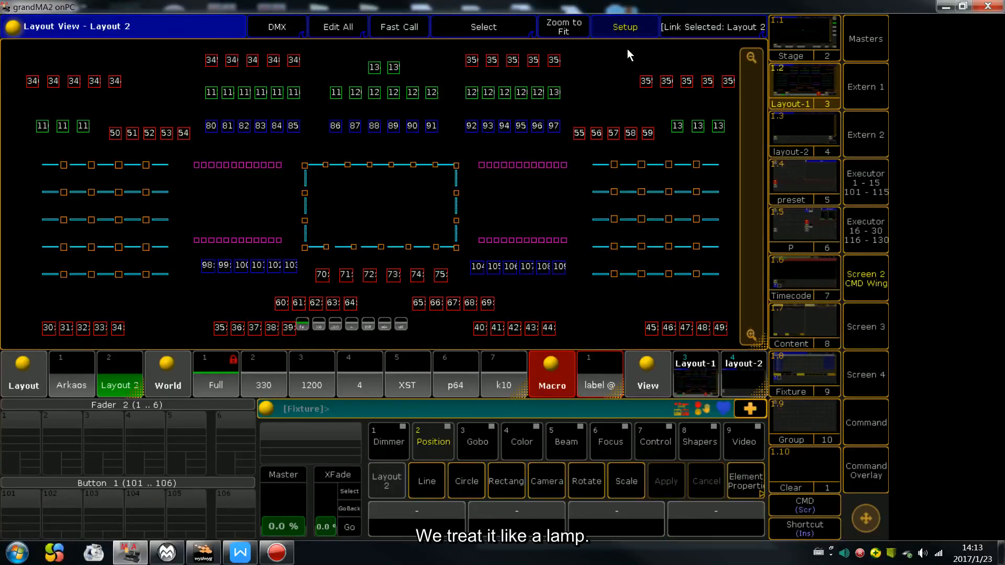
pyautogui.moveTo(292, 314); pyautogui.dragTo(385, 333)
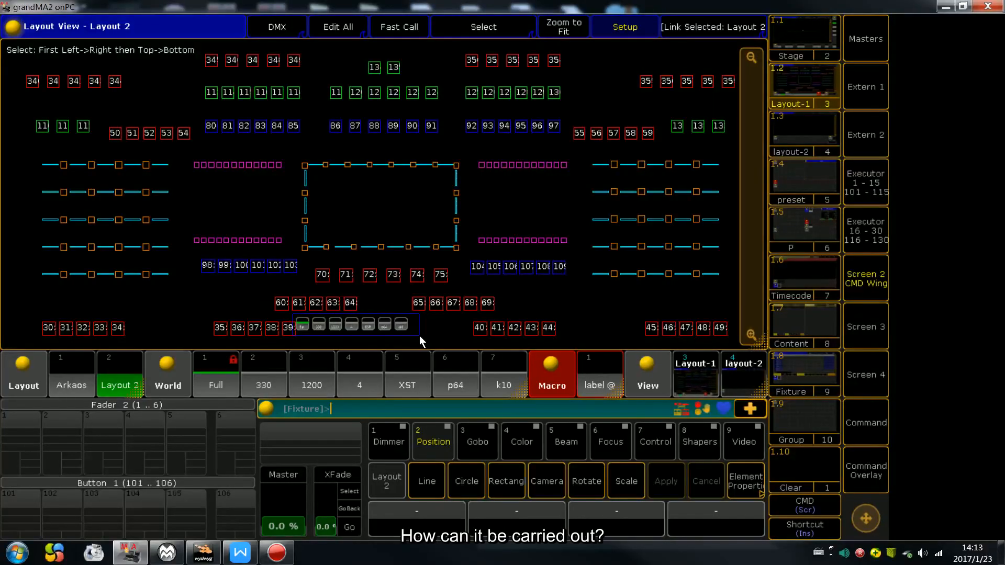
pyautogui.click(730, 476)
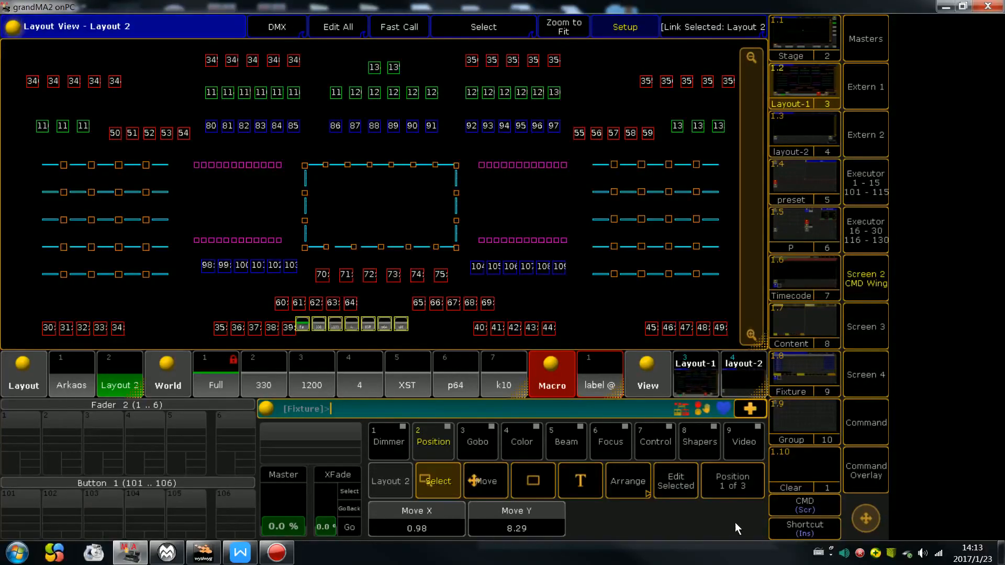
pyautogui.scroll(10, 735, 529)
pyautogui.scroll(4, 736, 529)
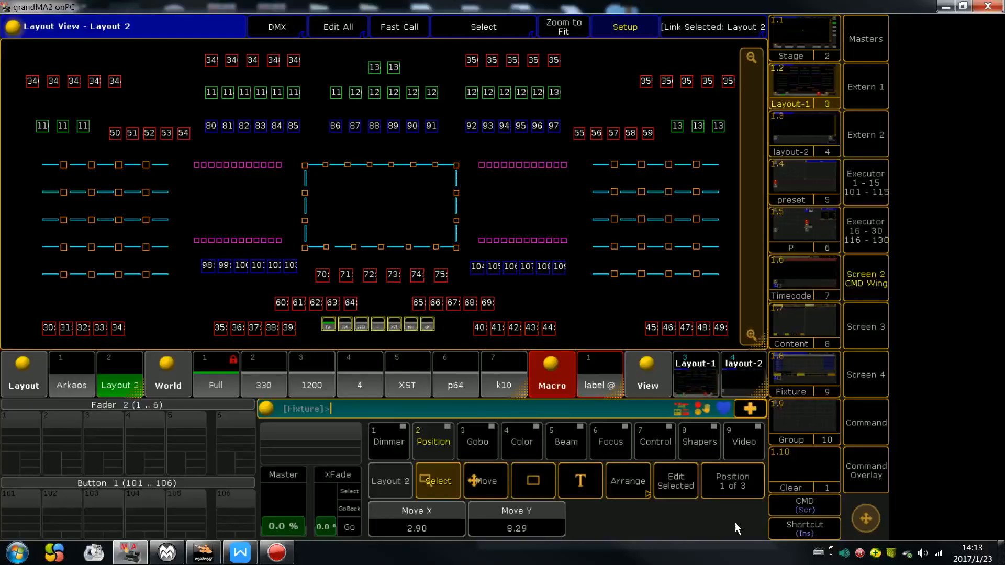
pyautogui.scroll(-3, 735, 529)
pyautogui.scroll(4, 735, 529)
# Nudge the selected world items level with the front fixture row and toward its centre, to Move X 3.28 and Move Y 8.67.
pyautogui.press('Down')
pyautogui.press('Down')
pyautogui.press('Down')
pyautogui.press('Down')
pyautogui.press('Down')
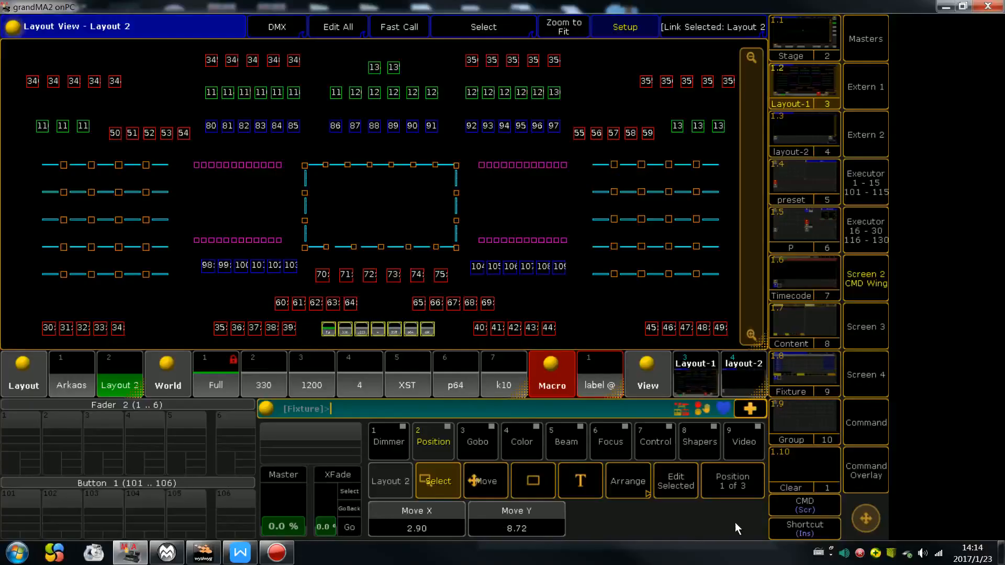
pyautogui.press('Up')
pyautogui.press('Left')
pyautogui.press('Left')
pyautogui.press('Left')
pyautogui.press('Left')
pyautogui.press('Right')
pyautogui.press('Right')
pyautogui.press('Right')
pyautogui.press('Right')
pyautogui.press('Right')
pyautogui.press('Right')
pyautogui.press('Right')
pyautogui.press('Right')
pyautogui.press('Right')
pyautogui.press('Right')
pyautogui.press('Right')
pyautogui.press('Right')
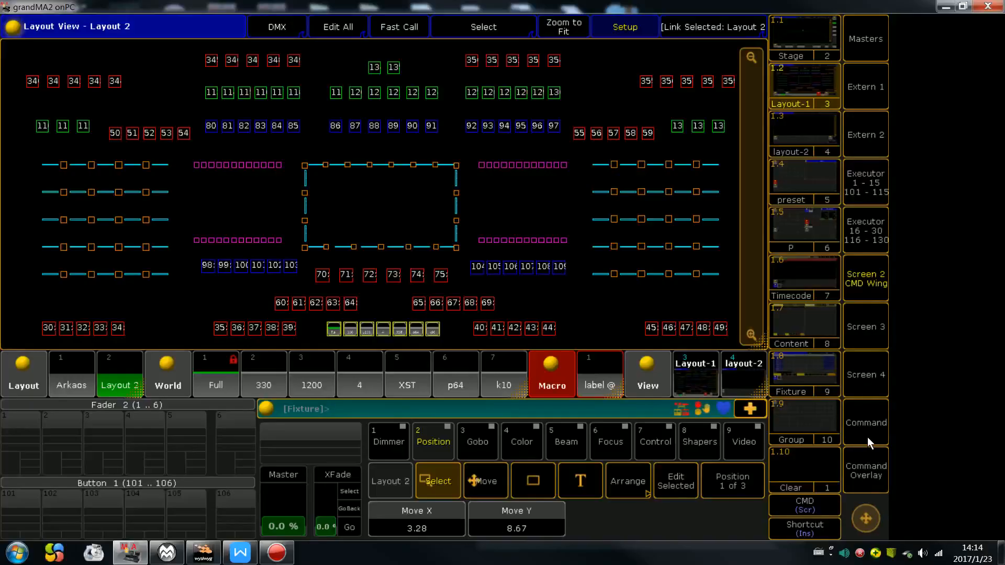
# Set Align to its third mode, diverging from the middle, and spread the world items horizontally to Move X 5.11.
pyautogui.click(877, 474)
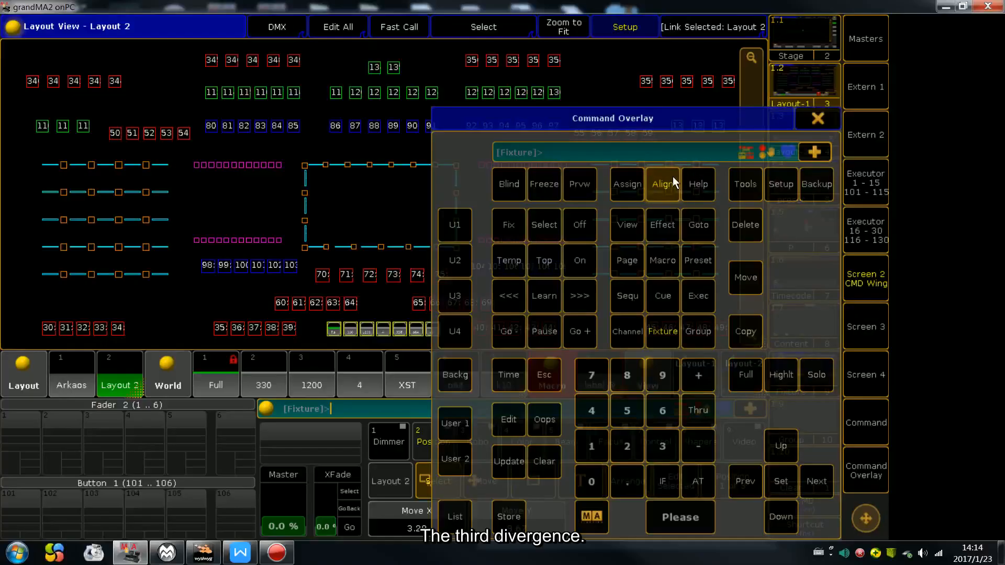
pyautogui.click(817, 119)
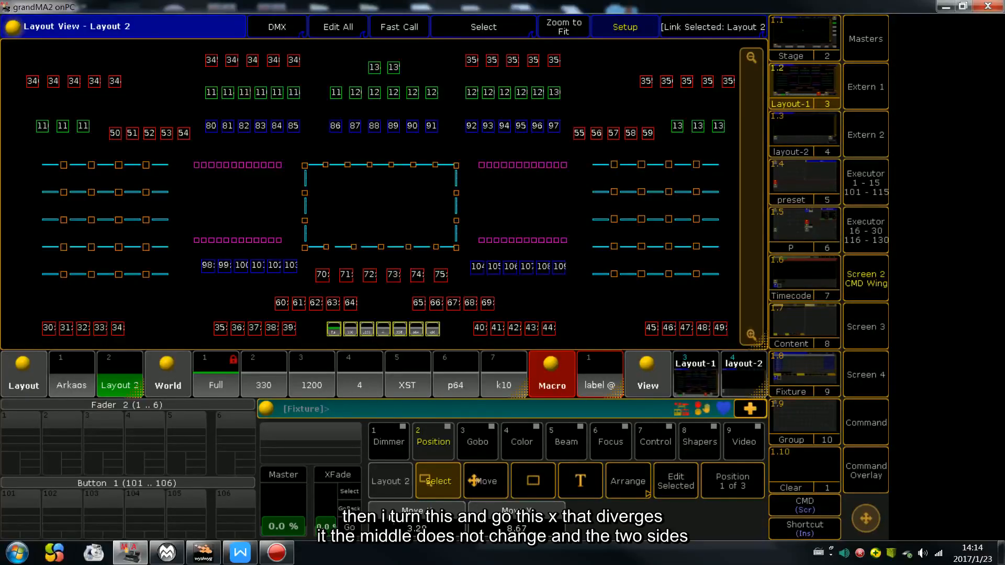
pyautogui.scroll(20, 397, 528)
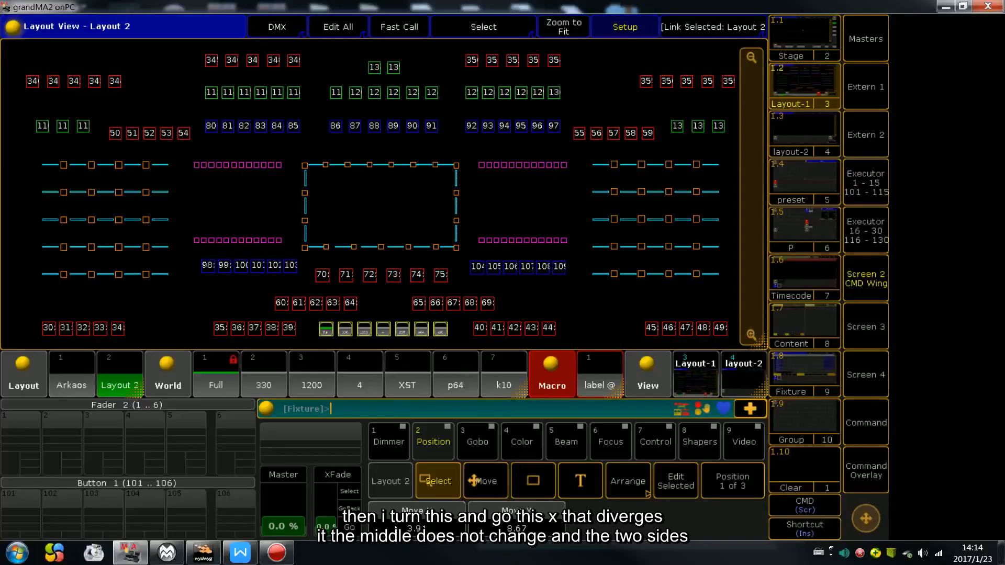
pyautogui.scroll(9, 397, 529)
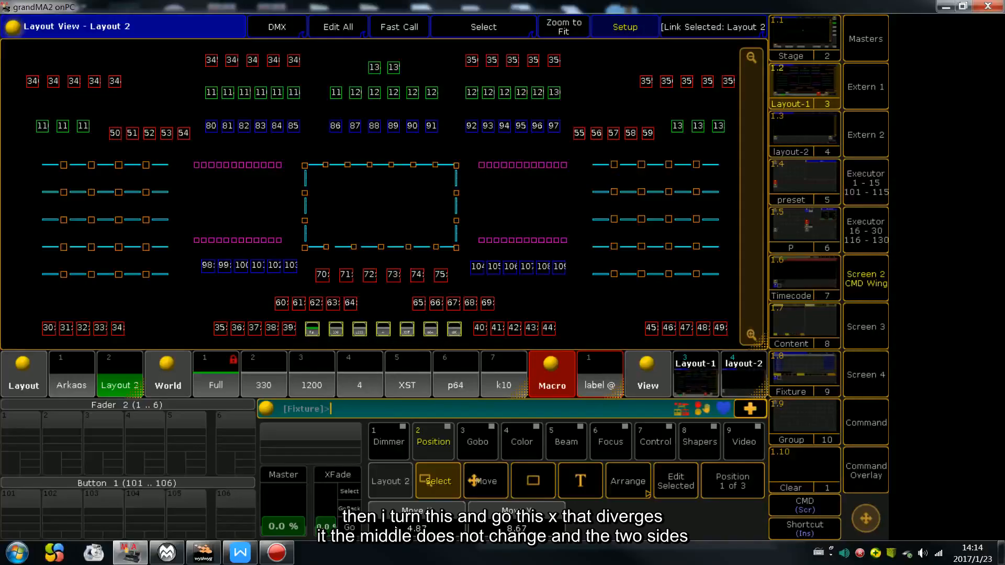
pyautogui.scroll(1, 396, 528)
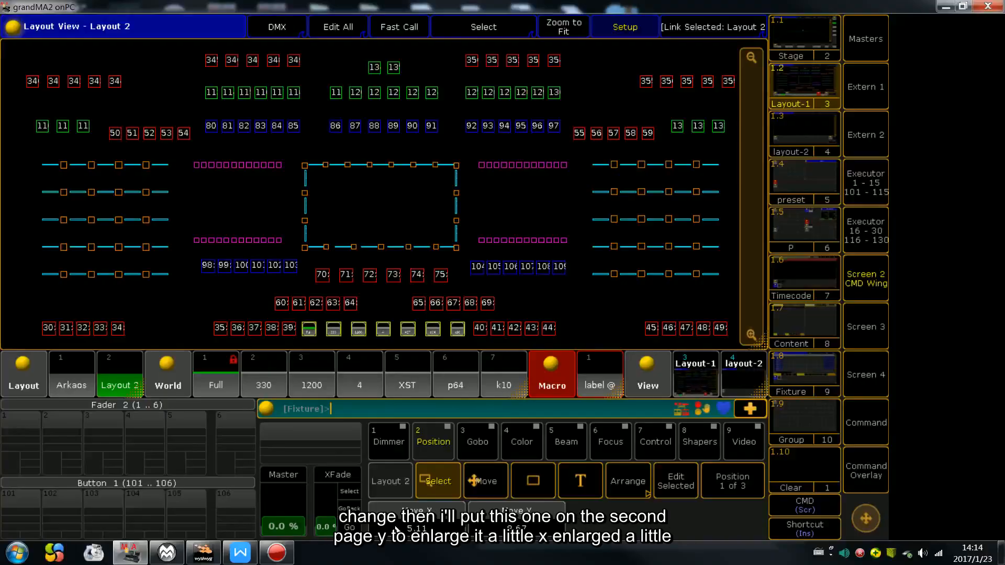
# Enlarge the seven world items to Size X 1.43 and Size Y 1.38.
pyautogui.click(742, 496)
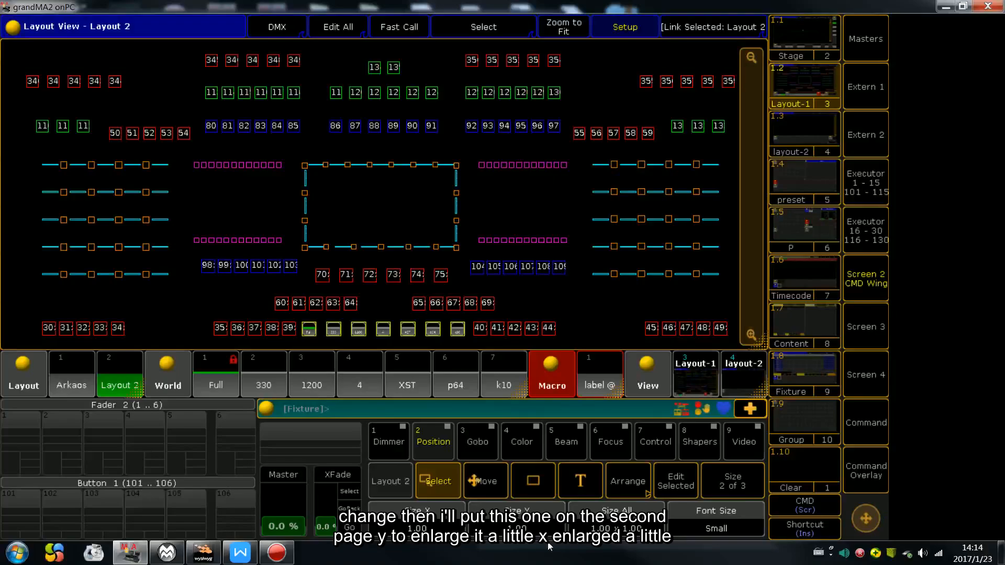
pyautogui.scroll(4, 549, 546)
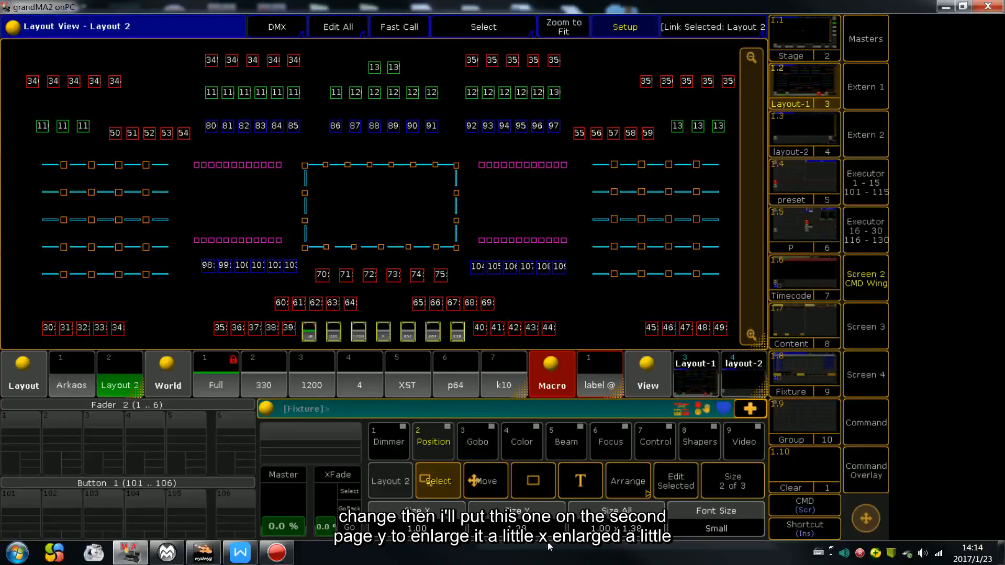
pyautogui.scroll(4, 549, 543)
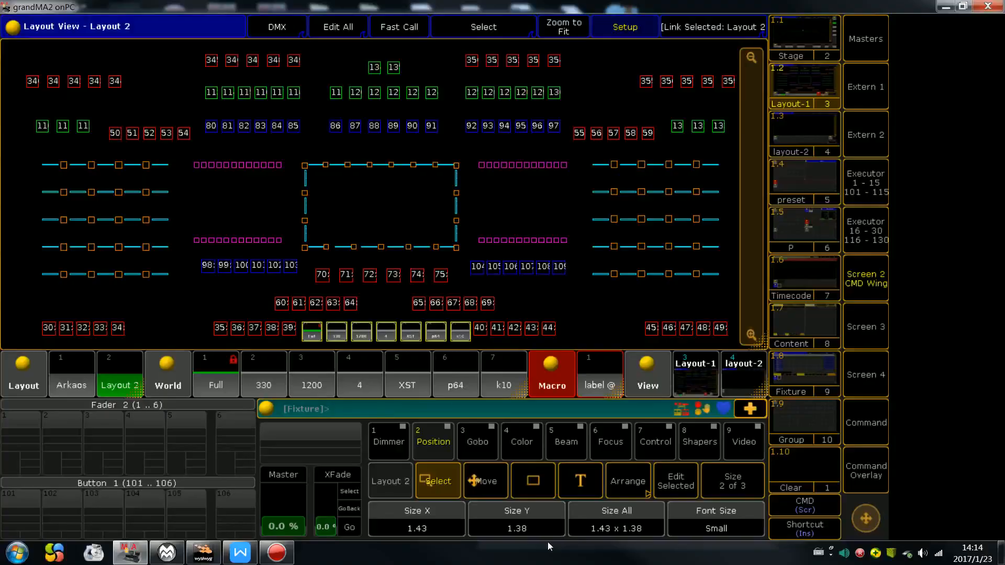
# Fine-tune the enlarged world items' position to Move X 5.01 and Move Y 8.48.
pyautogui.click(733, 475)
pyautogui.click(735, 483)
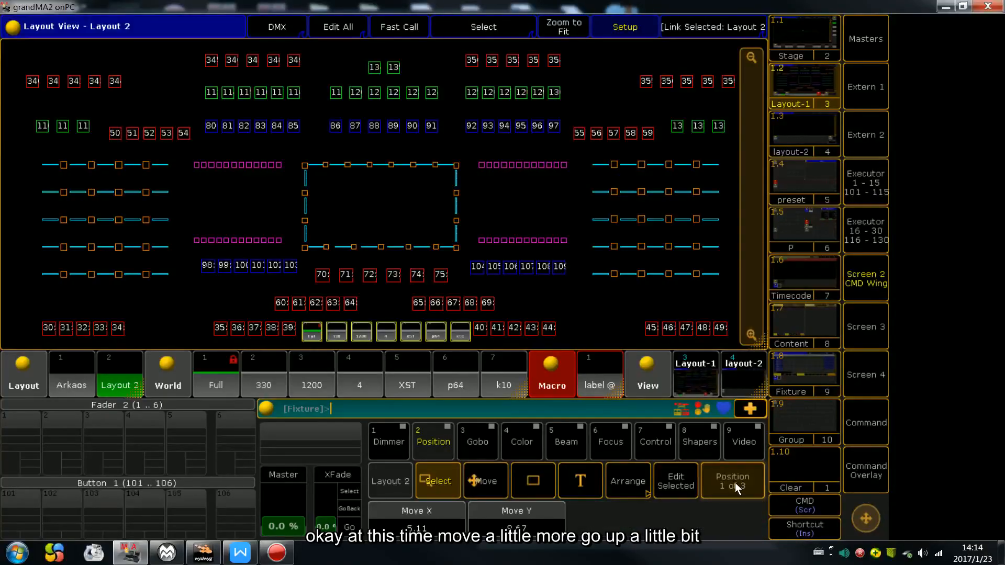
pyautogui.scroll(-2, 575, 481)
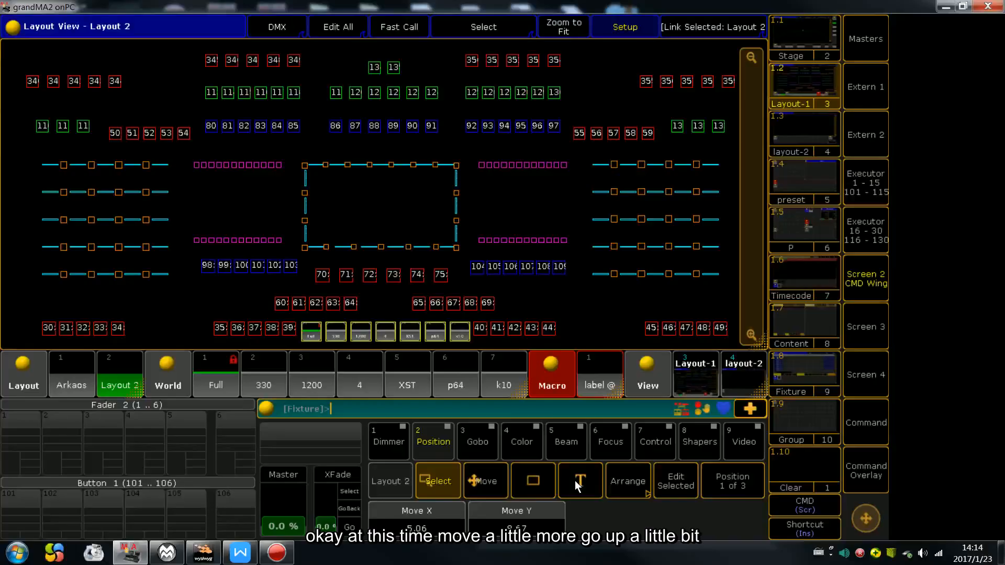
pyautogui.scroll(1, 575, 481)
pyautogui.scroll(-3, 575, 481)
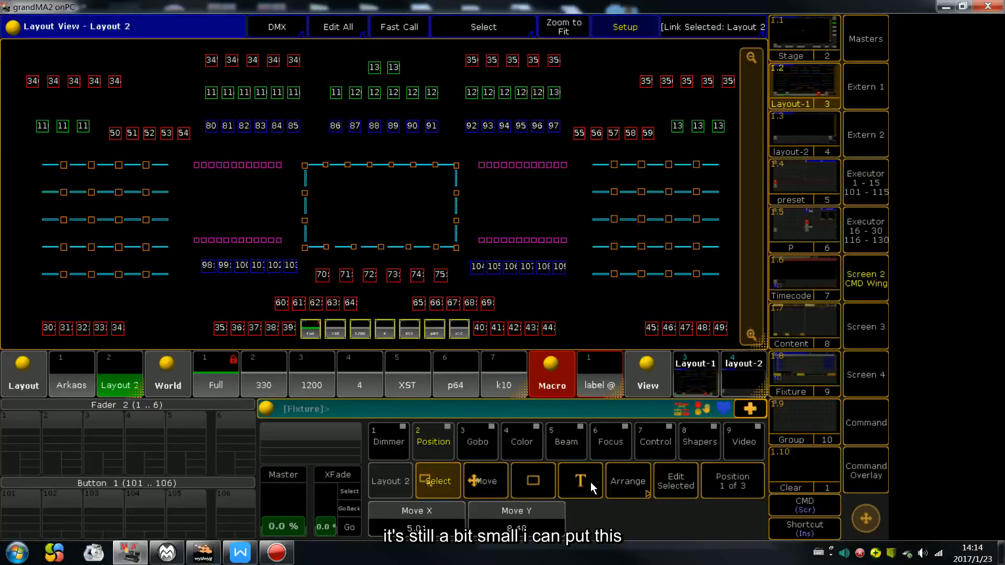
# Select fixtures 35 to 39 in the front row and move them left to Move X -8.80.
pyautogui.moveTo(190, 321); pyautogui.dragTo(297, 340)
pyautogui.press('Left')
pyautogui.press('Left')
pyautogui.press('Left')
pyautogui.press('Left')
pyautogui.press('Left')
pyautogui.press('Left')
pyautogui.press('Left')
pyautogui.press('Left')
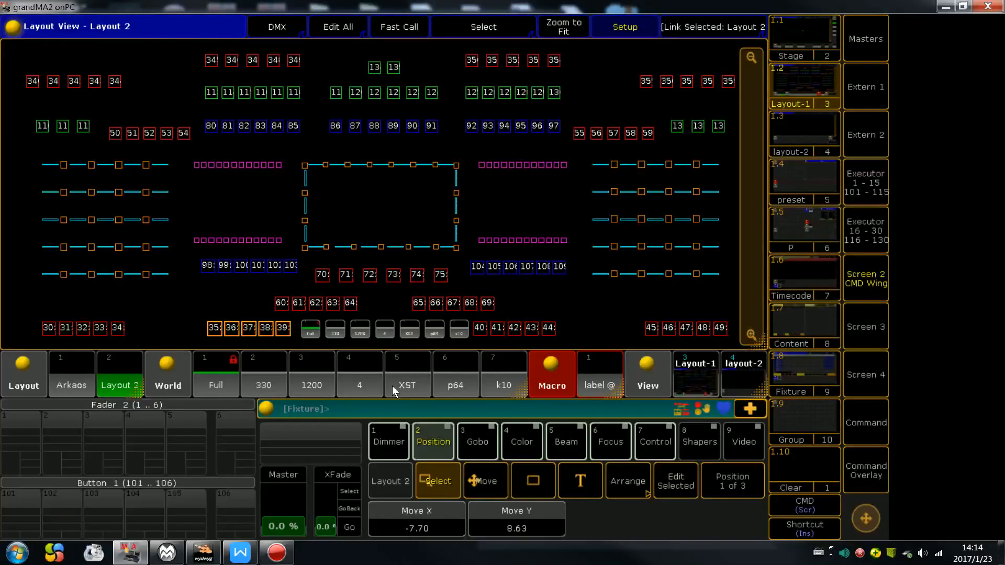
pyautogui.press('Left')
pyautogui.press('Left')
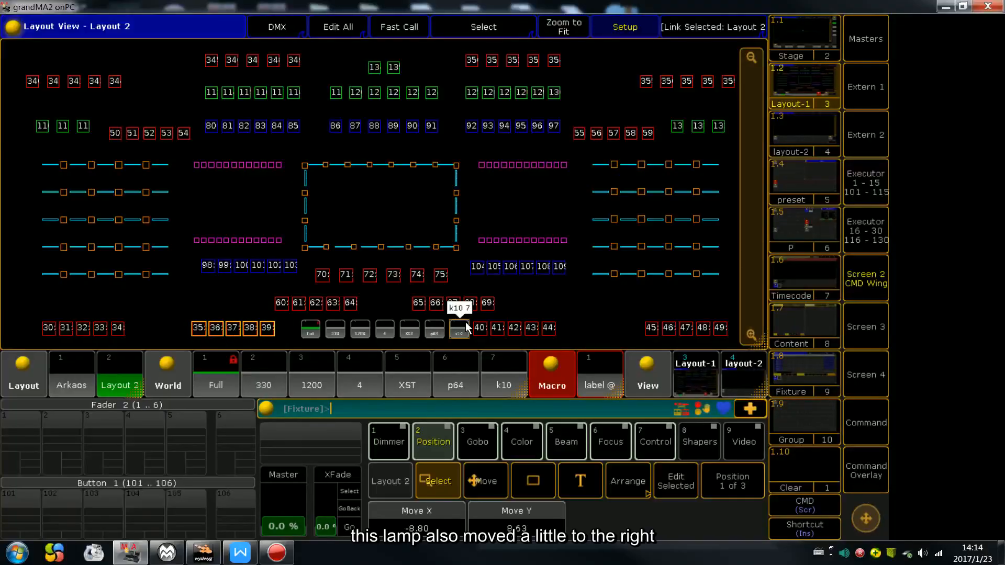
# Select fixtures 40 to 44 in the front row and move them right to Move X 13.37.
pyautogui.moveTo(471, 316); pyautogui.dragTo(574, 341)
pyautogui.press('Right')
pyautogui.press('Right')
pyautogui.press('Right')
pyautogui.press('Right')
pyautogui.press('Right')
pyautogui.press('Right')
pyautogui.press('Right')
pyautogui.press('Right')
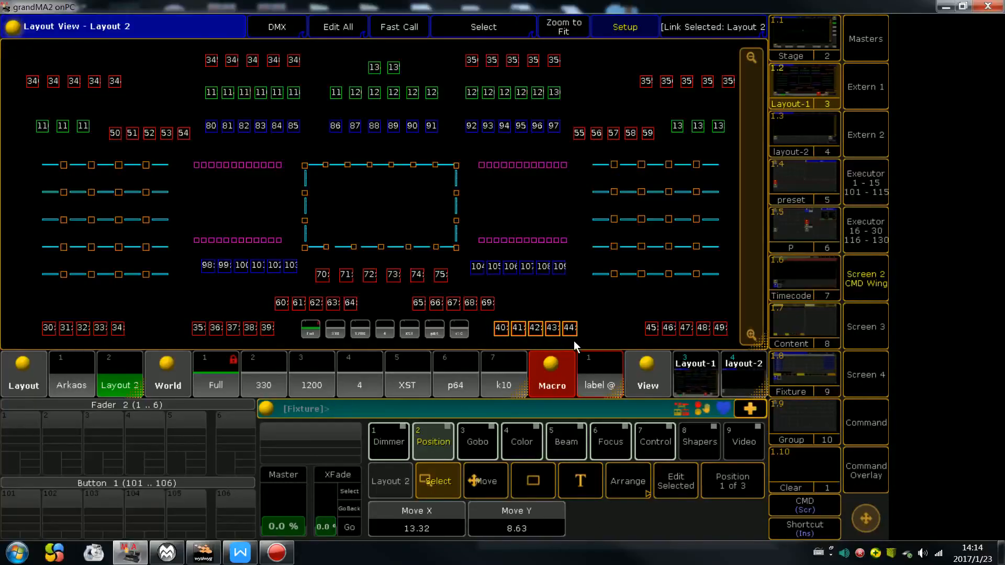
pyautogui.press('Right')
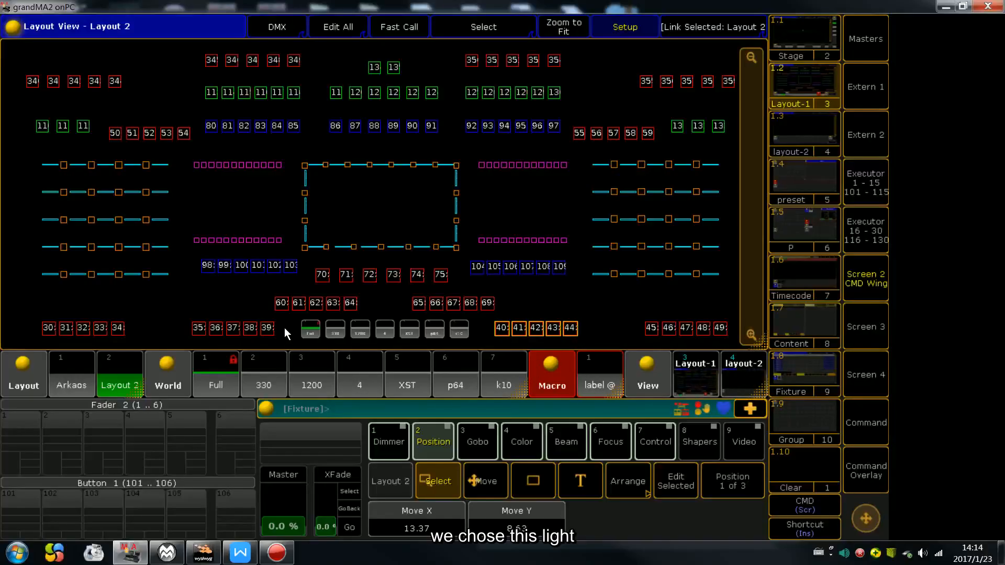
# Select the seven world items and spread them across the widened gap, setting Move X to 6.36 and Move Y to 8.67.
pyautogui.moveTo(284, 327); pyautogui.dragTo(485, 346)
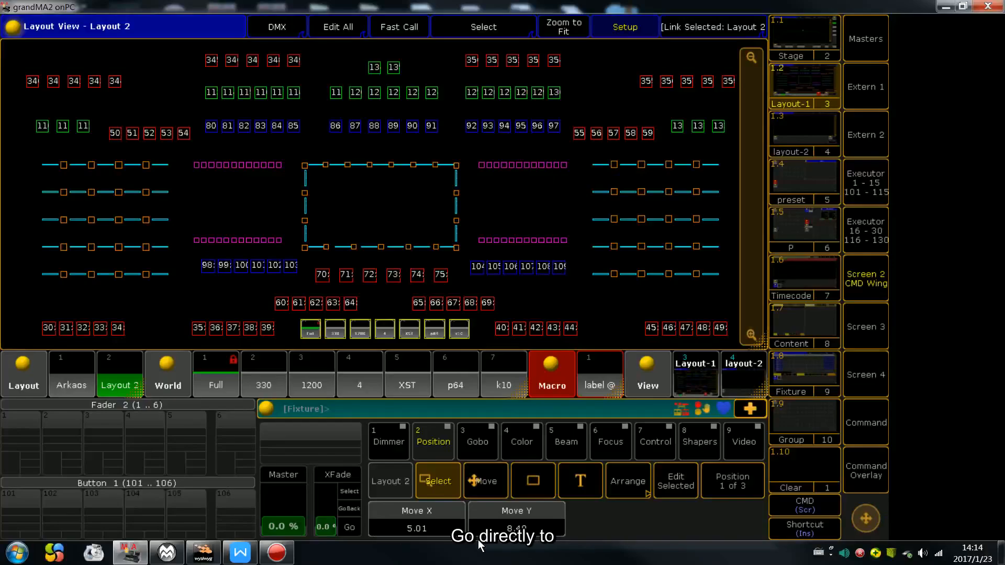
pyautogui.scroll(5, 479, 541)
pyautogui.scroll(9, 479, 544)
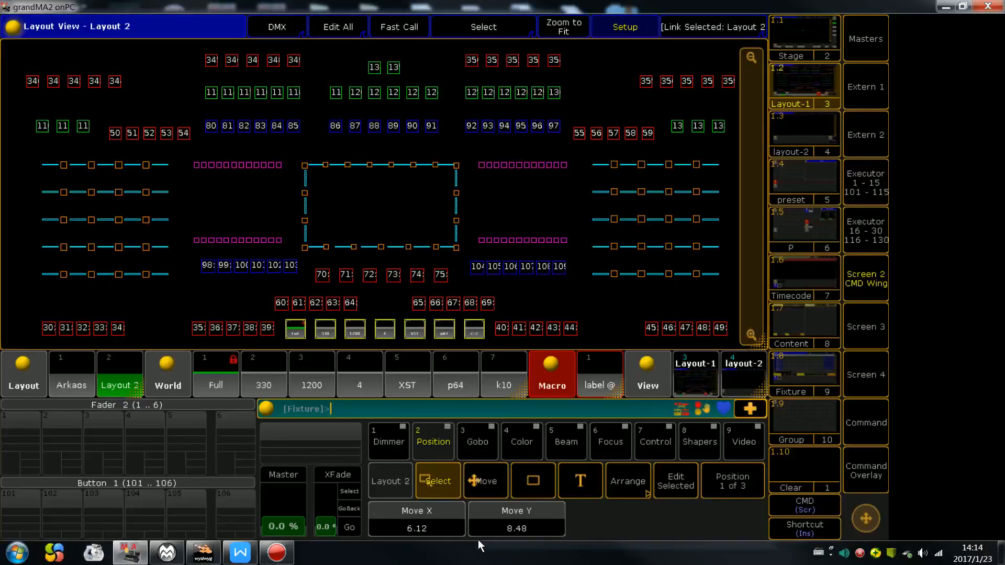
pyautogui.scroll(3, 478, 544)
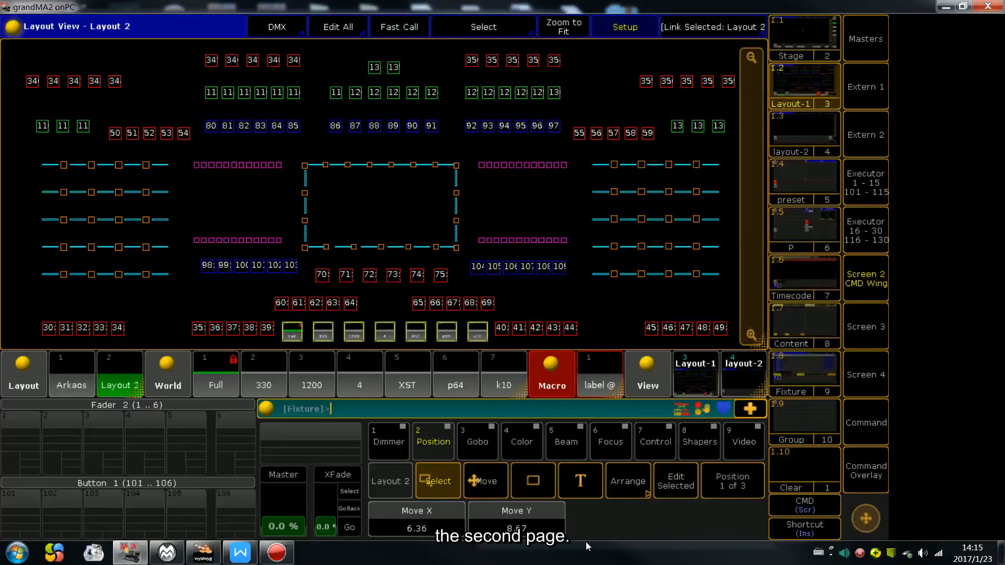
# Enlarge the world items to Size X 2.01 and Size Y 1.58, and return to their position values.
pyautogui.click(708, 501)
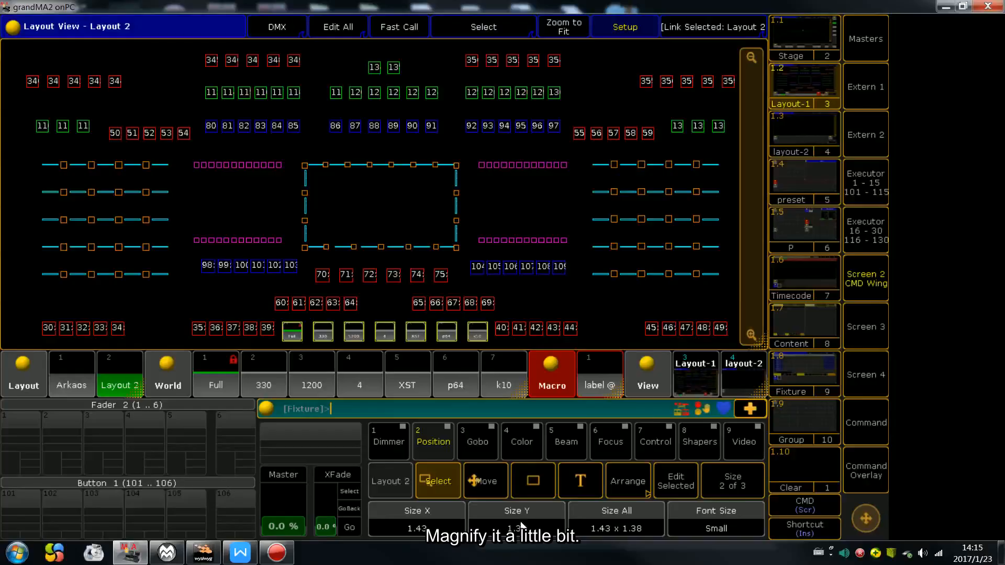
pyautogui.scroll(3, 521, 525)
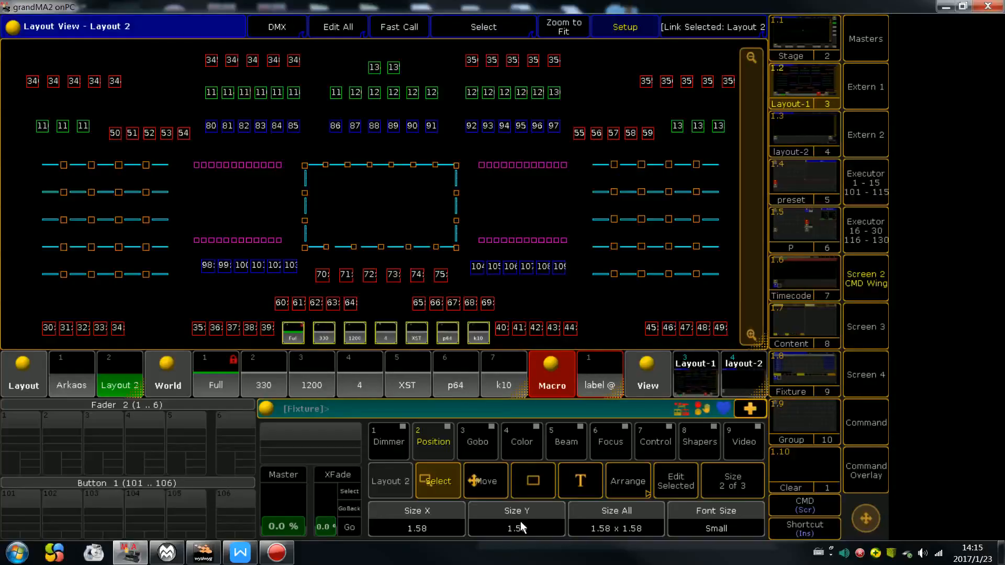
pyautogui.scroll(8, 521, 521)
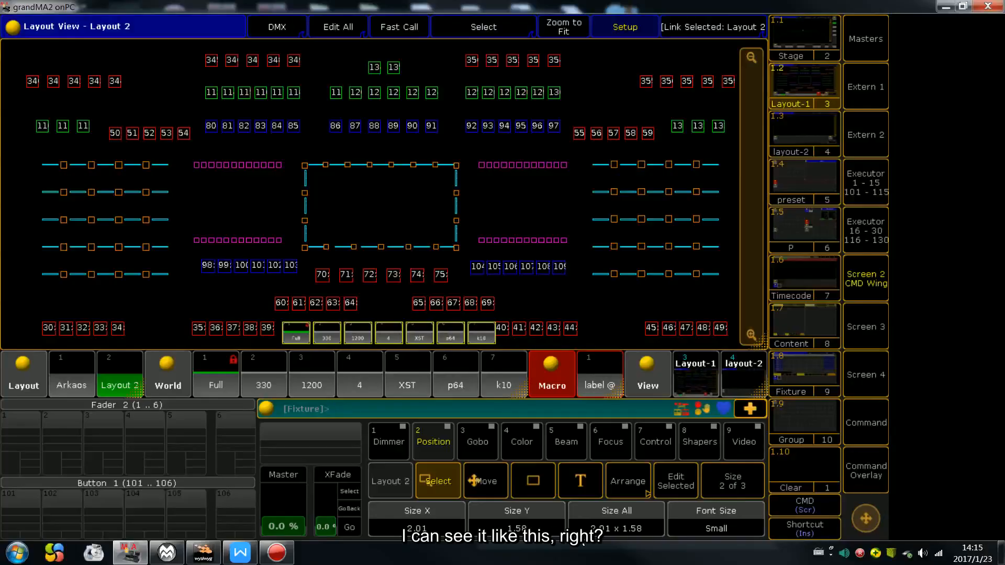
pyautogui.click(727, 485)
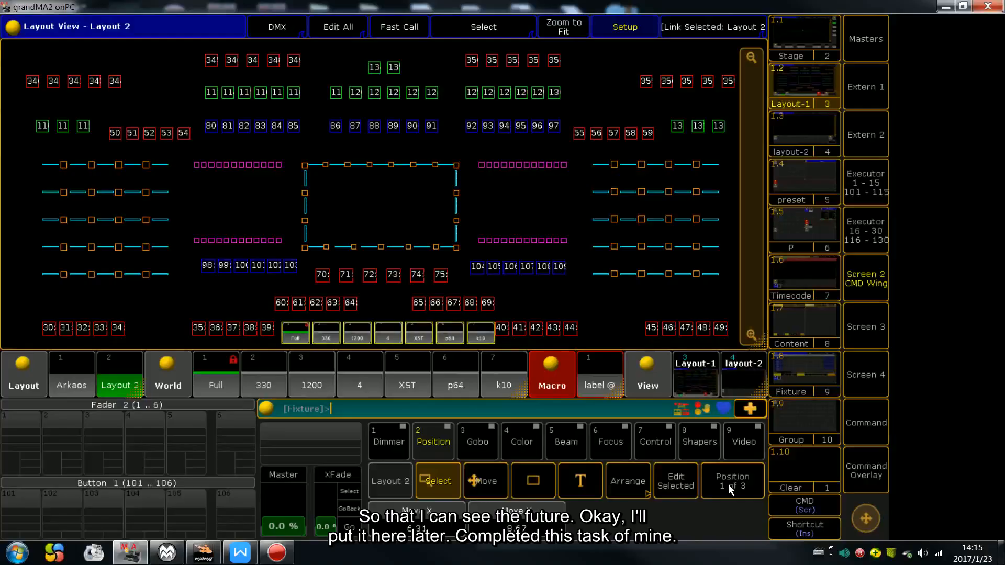
# Fine-tune the world items' position to Move X 6.12 and Move Y 8.63, and leave the layout's setup mode.
pyautogui.scroll(-4, 728, 485)
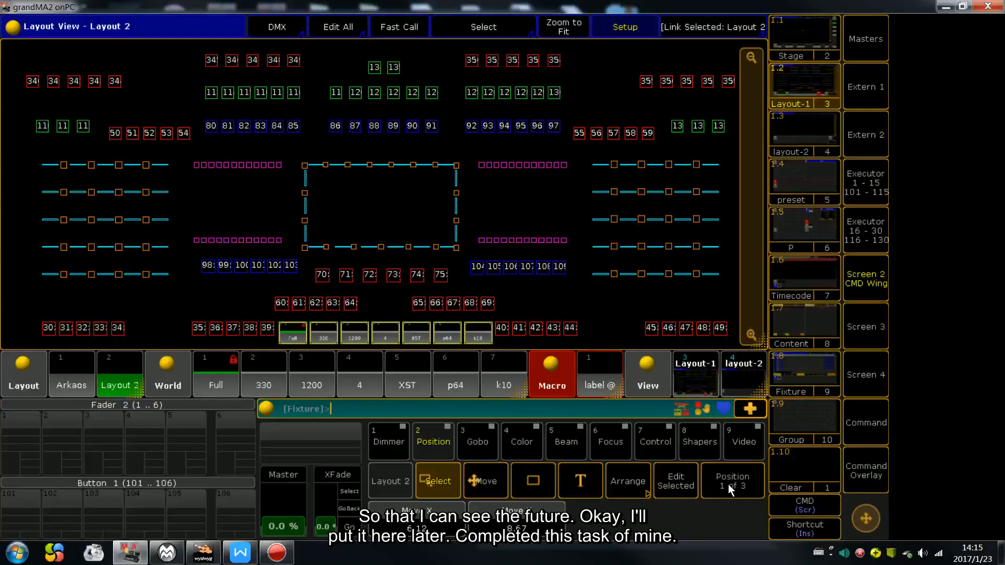
pyautogui.scroll(3, 728, 485)
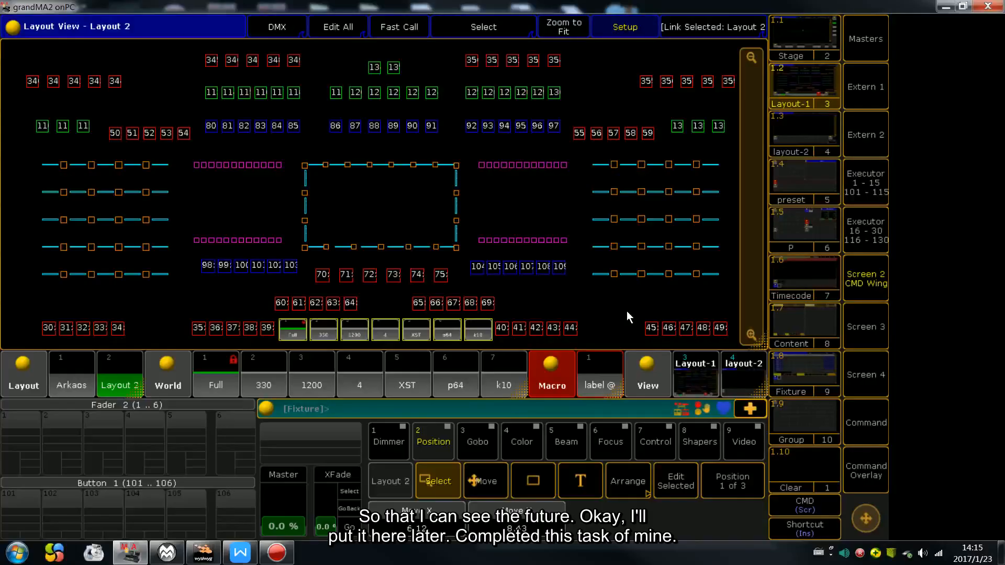
pyautogui.click(614, 32)
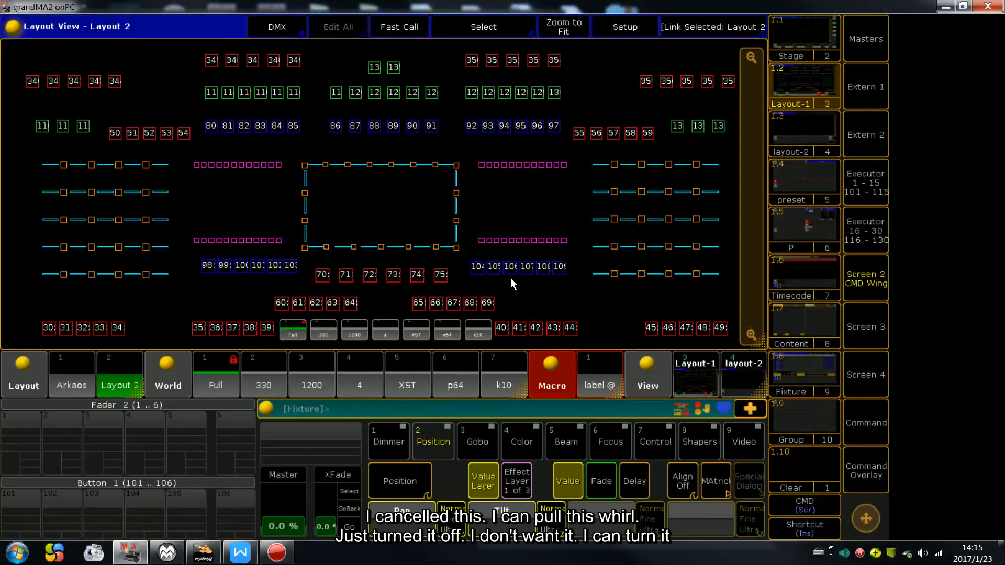
# Remove the World pool and the Macro pool from the row below the layout.
pyautogui.click(174, 358)
pyautogui.click(576, 132)
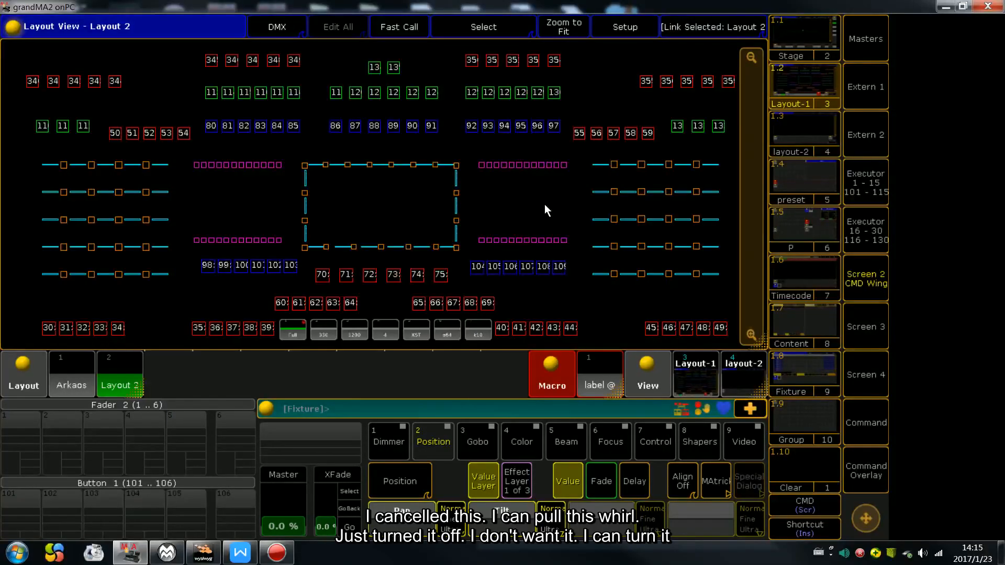
pyautogui.click(550, 365)
pyautogui.click(551, 366)
pyautogui.click(586, 131)
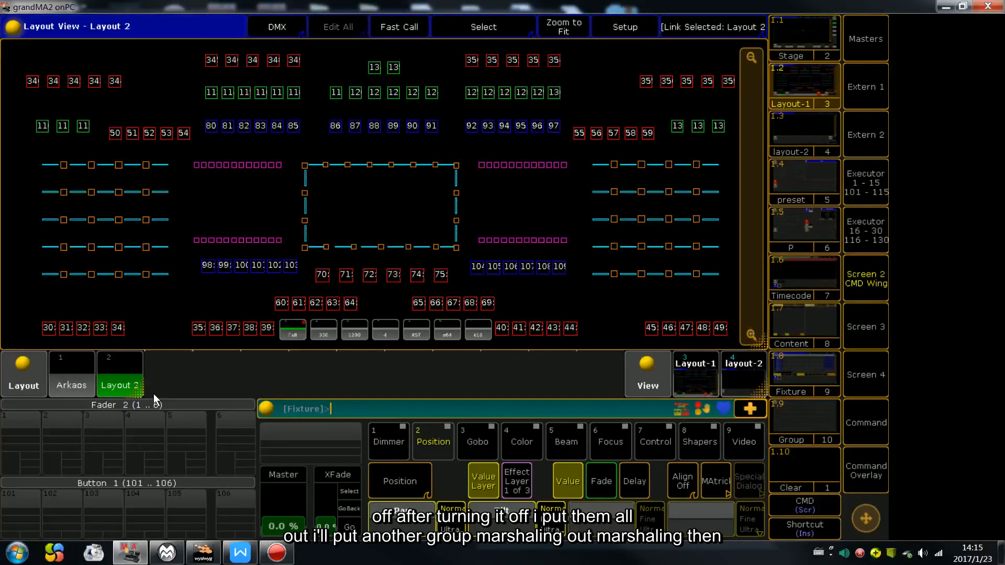
# Extend the Layout pool by one slot and create a Groups pool in the free space beside it.
pyautogui.click(137, 394)
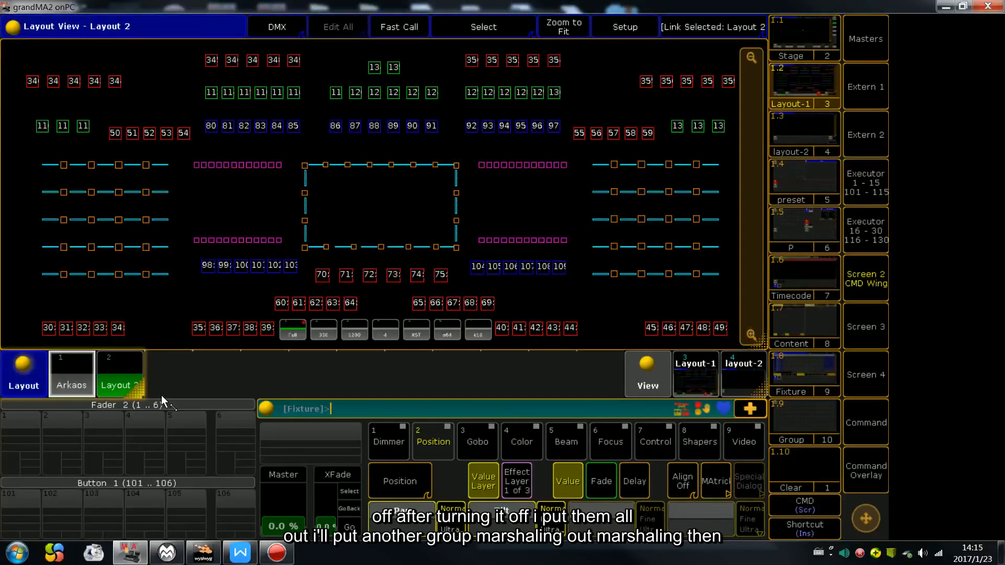
pyautogui.click(200, 353)
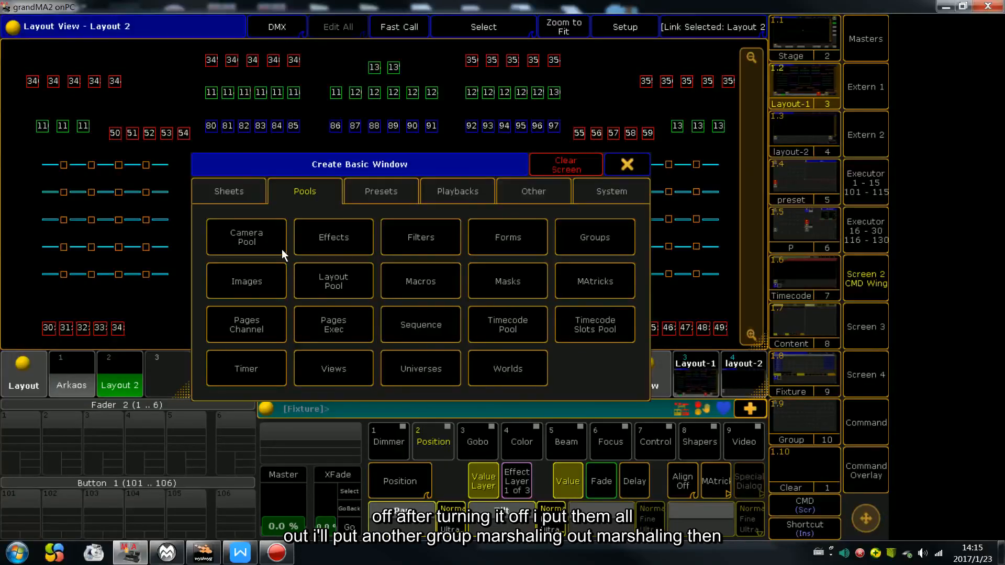
pyautogui.click(595, 237)
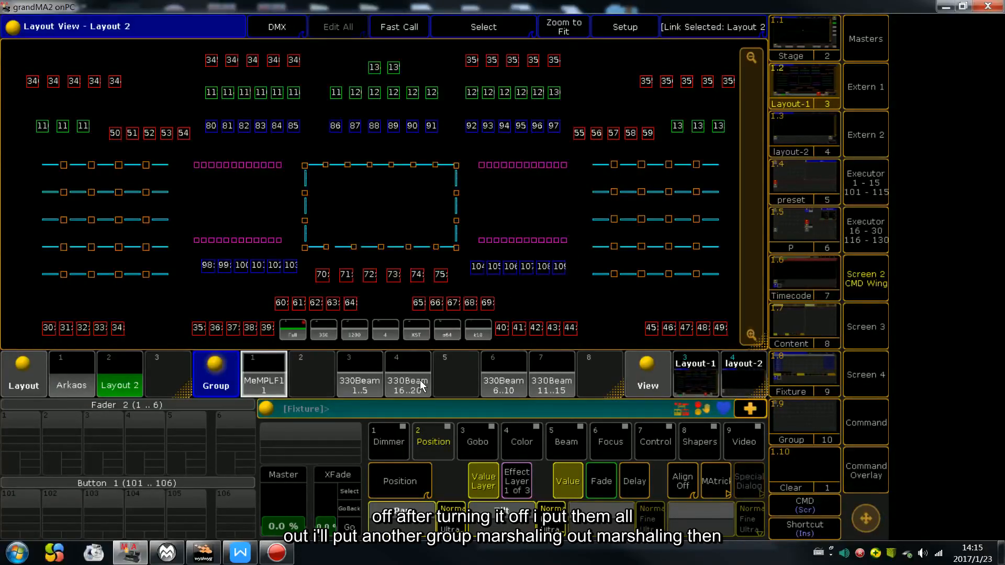
# Activate world 330, select all its fixtures in the layout and store them as group 81.
pyautogui.click(320, 368)
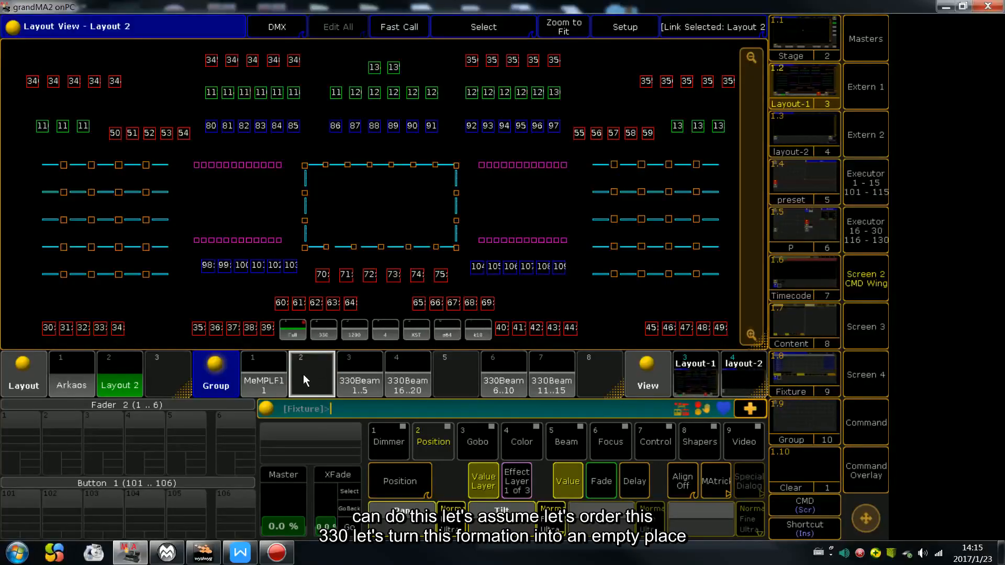
pyautogui.scroll(-2, 302, 376)
pyautogui.scroll(-9, 302, 376)
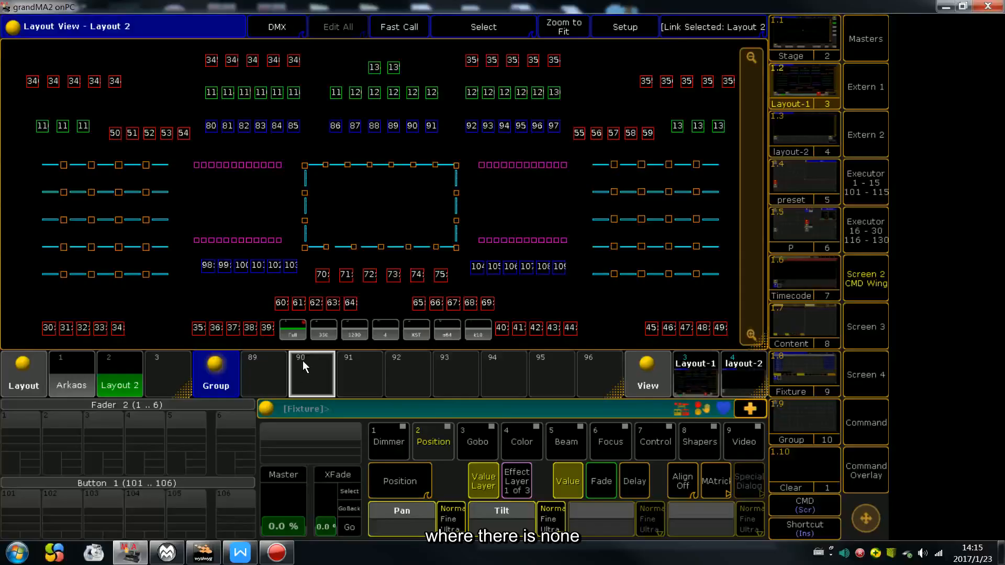
pyautogui.scroll(1, 300, 372)
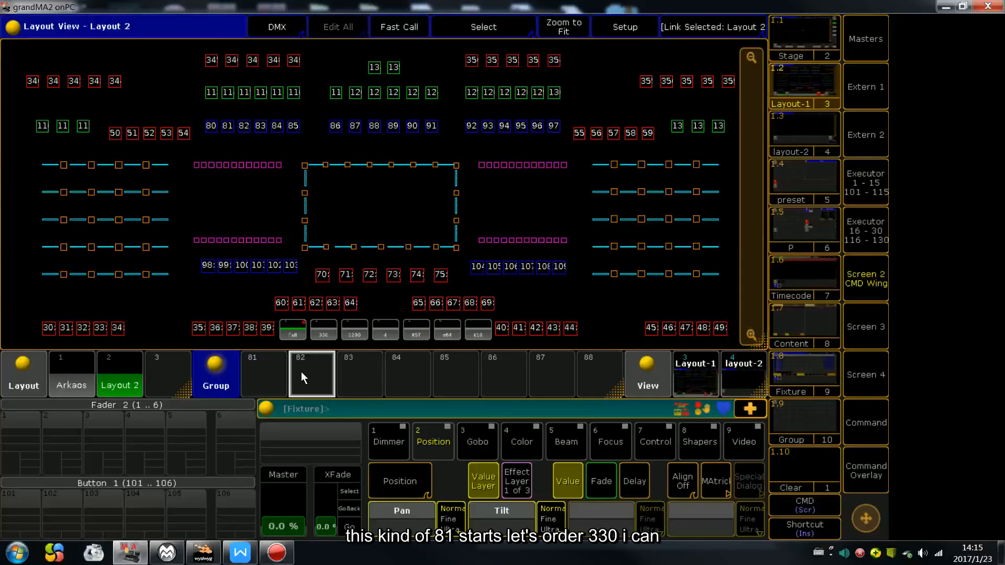
pyautogui.click(320, 335)
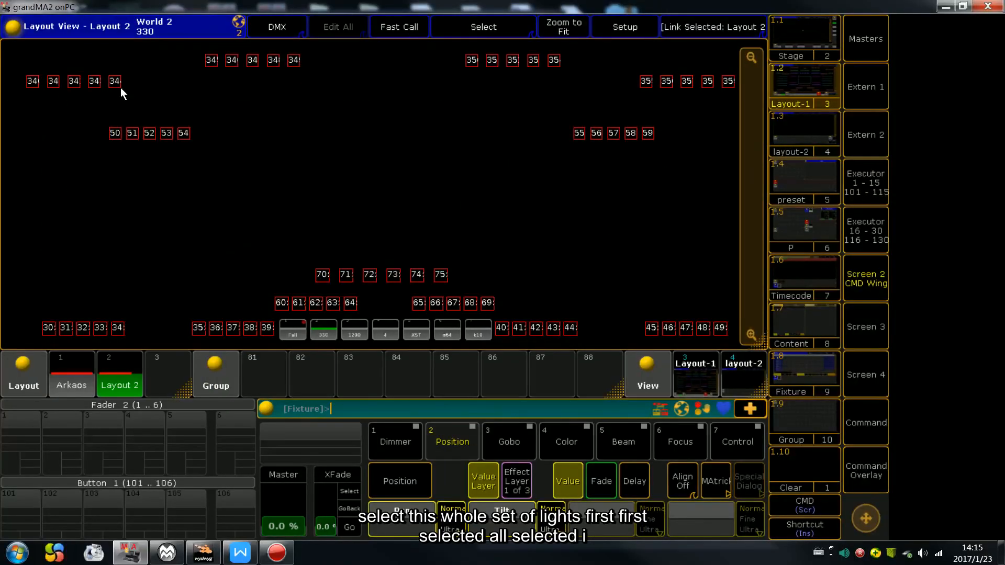
pyautogui.moveTo(14, 61); pyautogui.dragTo(743, 342)
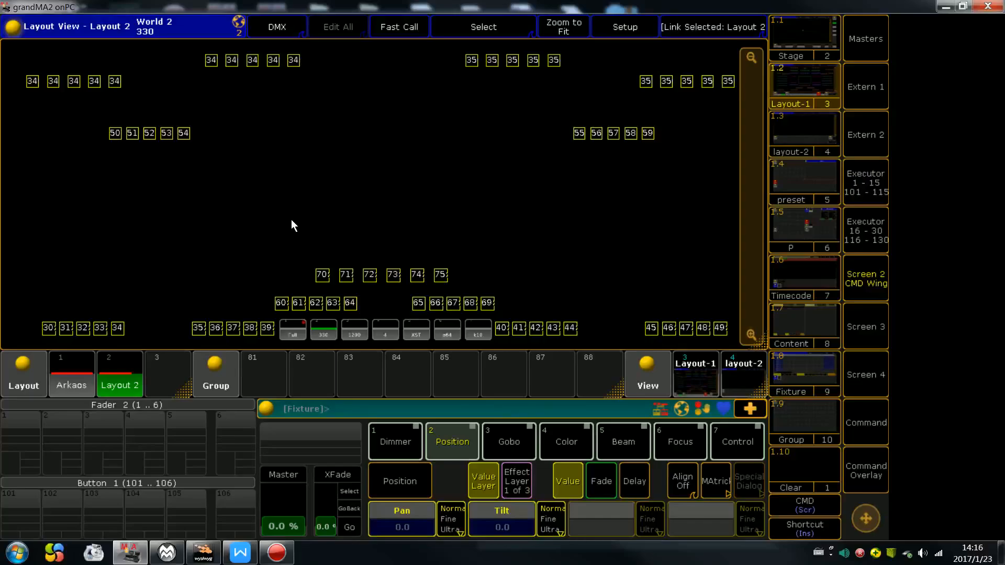
pyautogui.click(867, 472)
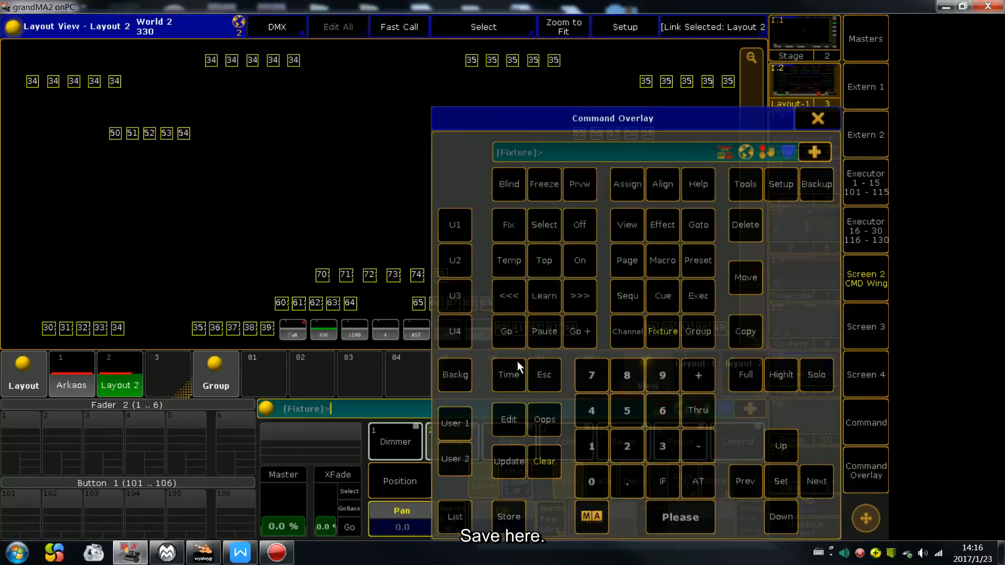
pyautogui.click(504, 514)
pyautogui.click(274, 379)
pyautogui.click(814, 119)
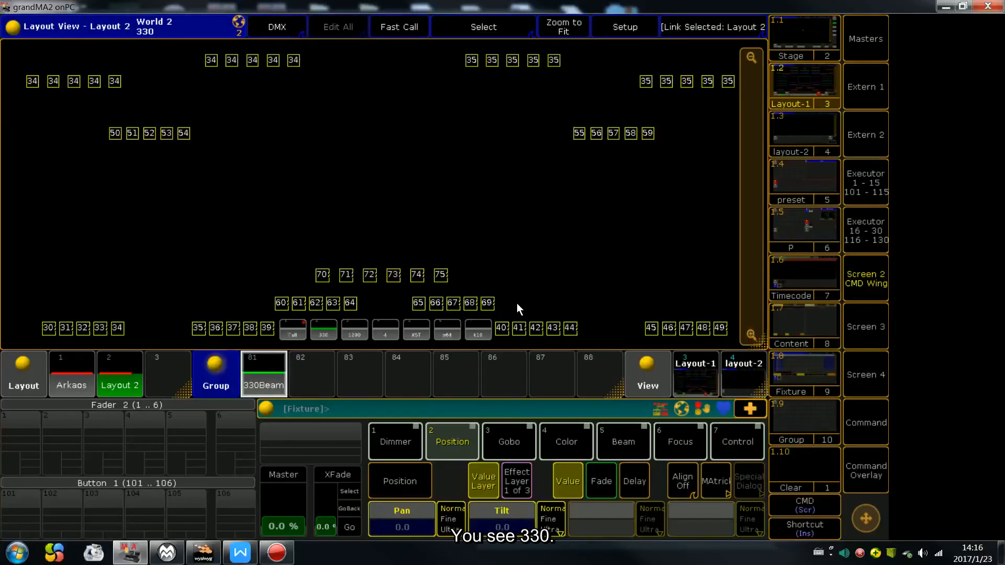
# Activate world 1200, select all its fixtures, store them as group 82 and clear the selection.
pyautogui.click(351, 329)
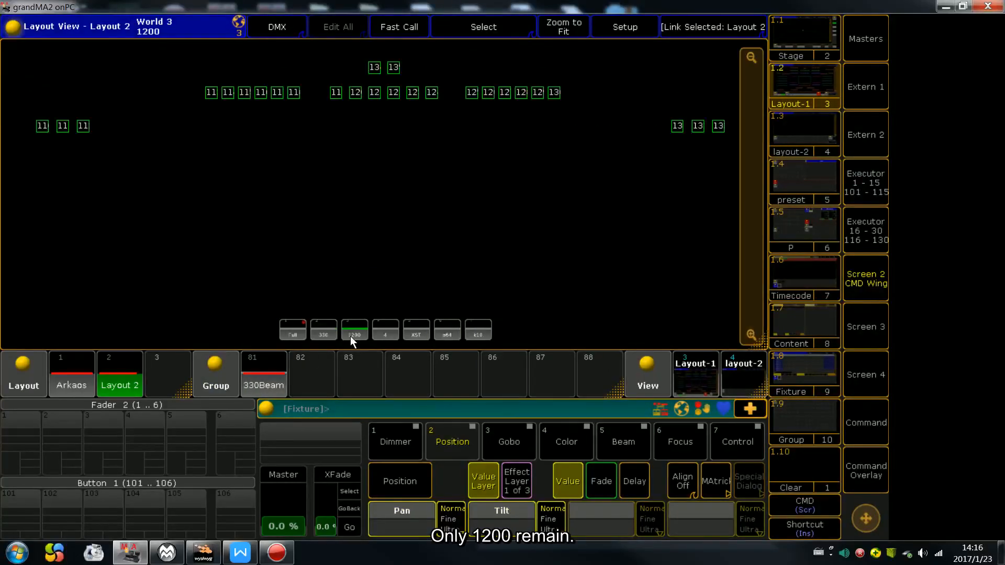
pyautogui.moveTo(12, 59); pyautogui.dragTo(727, 163)
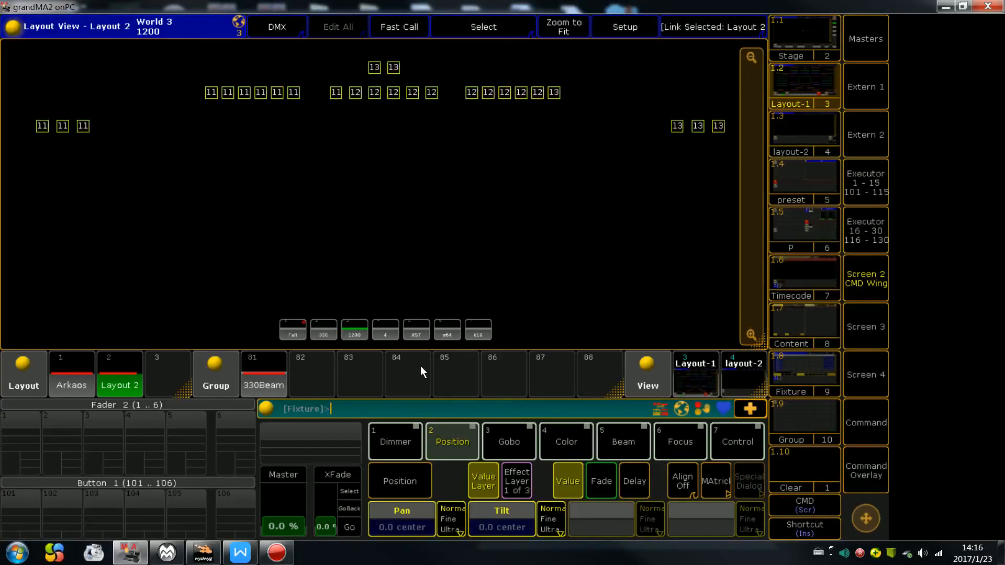
pyautogui.press('s')
pyautogui.click(321, 373)
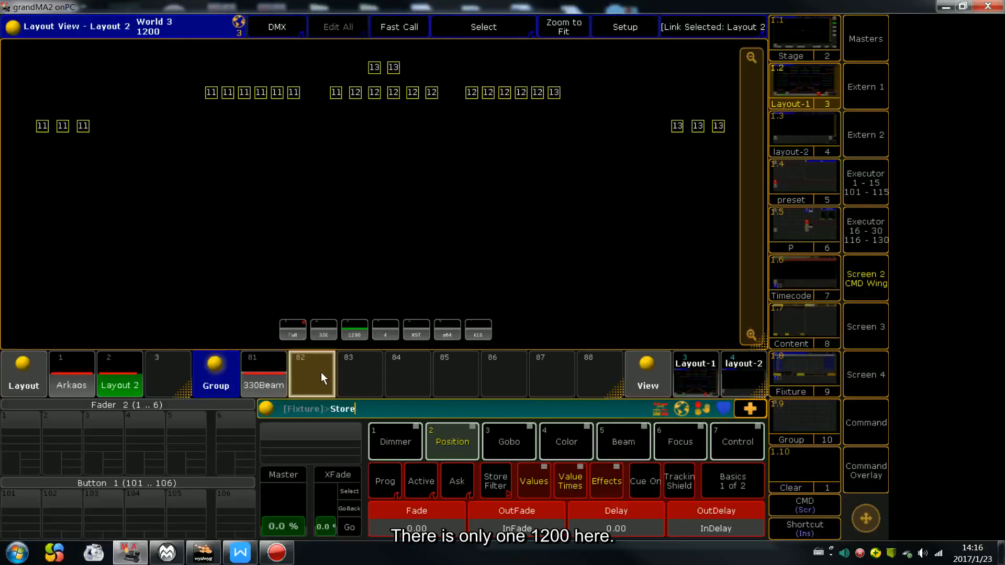
pyautogui.press('u')
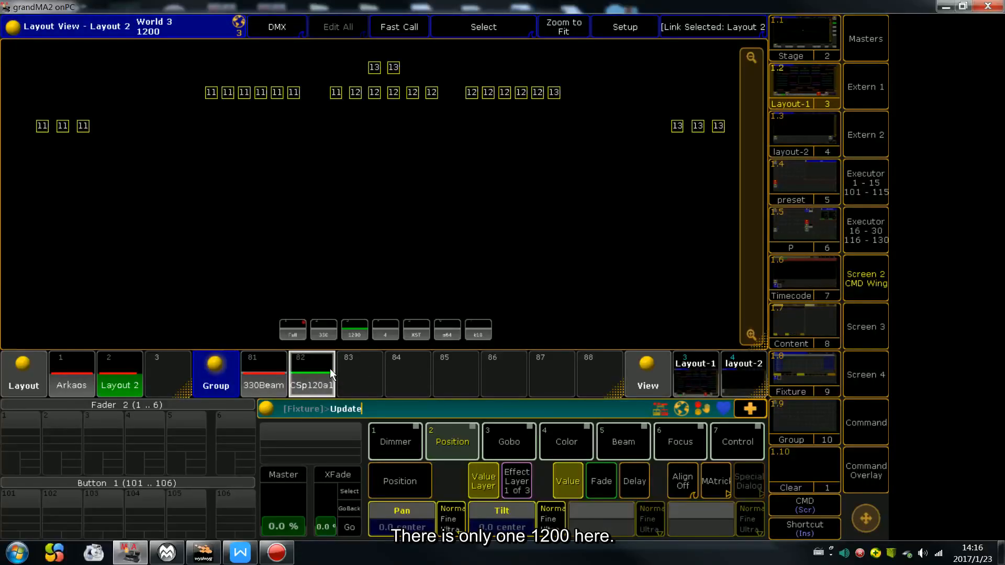
pyautogui.press('Escape')
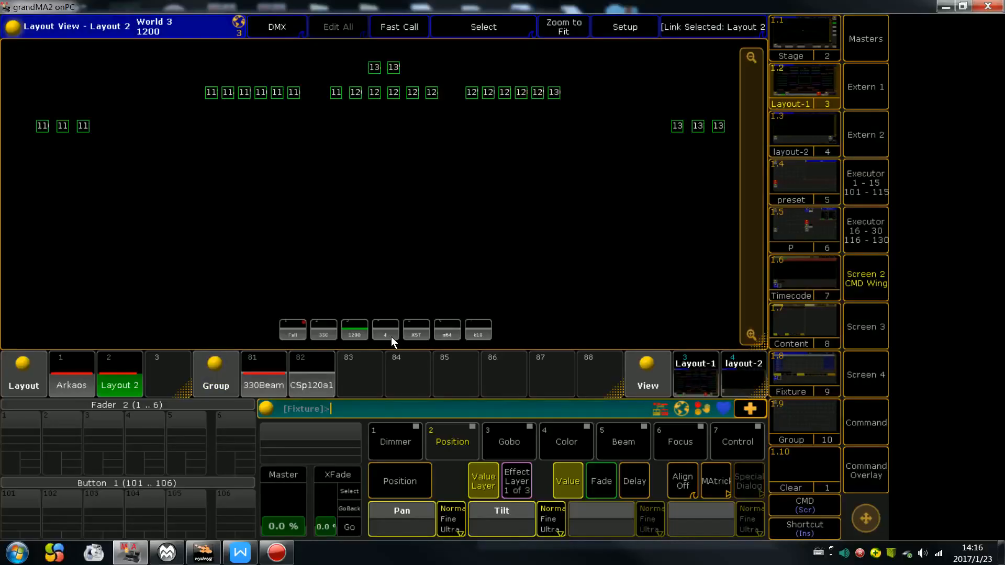
# Activate world 4, select all its fixtures in the layout and store them as group 83.
pyautogui.click(390, 334)
pyautogui.moveTo(46, 127); pyautogui.dragTo(725, 309)
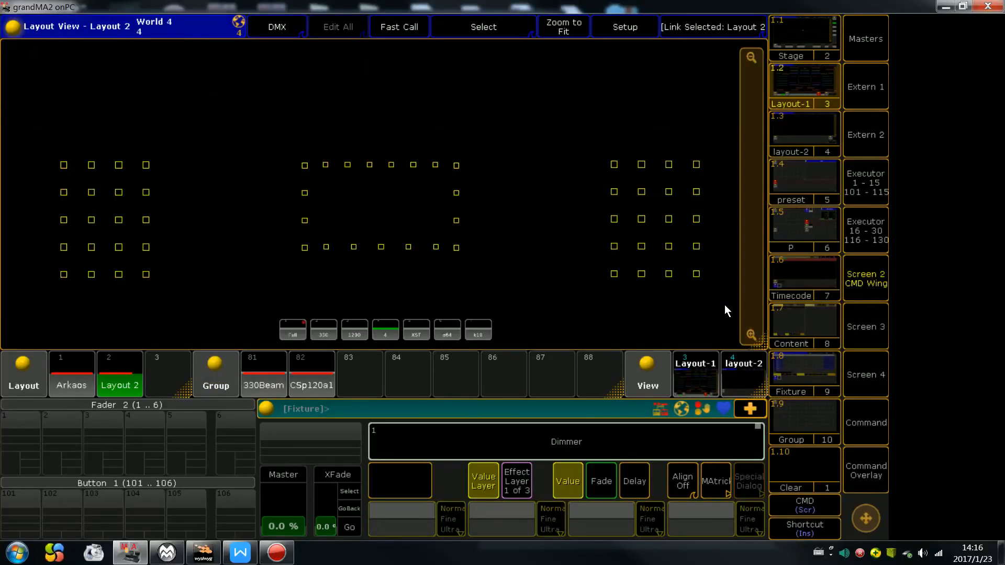
pyautogui.press('s')
pyautogui.click(356, 368)
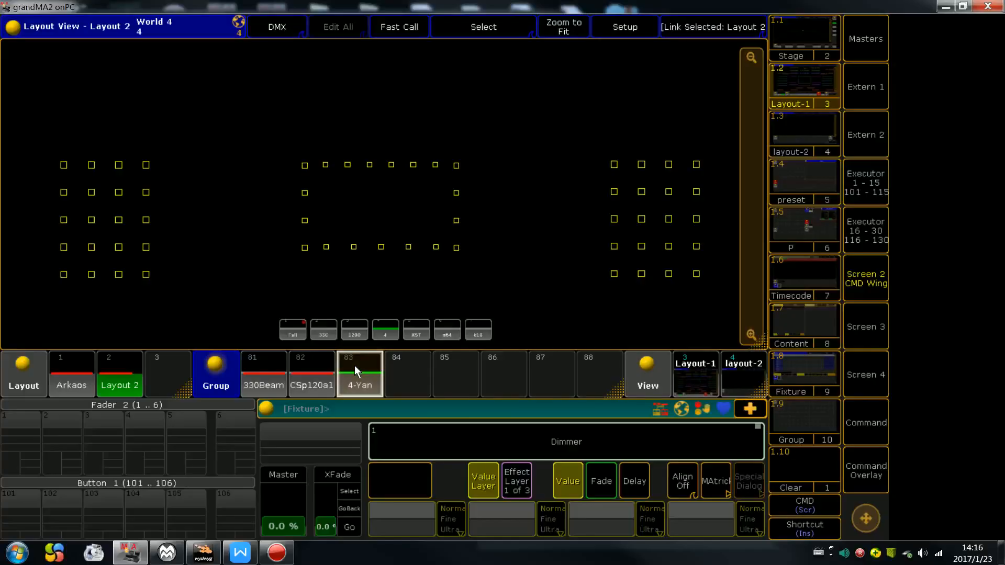
# Activate world XST, select all its fixtures in the layout and store them as group 84.
pyautogui.click(417, 331)
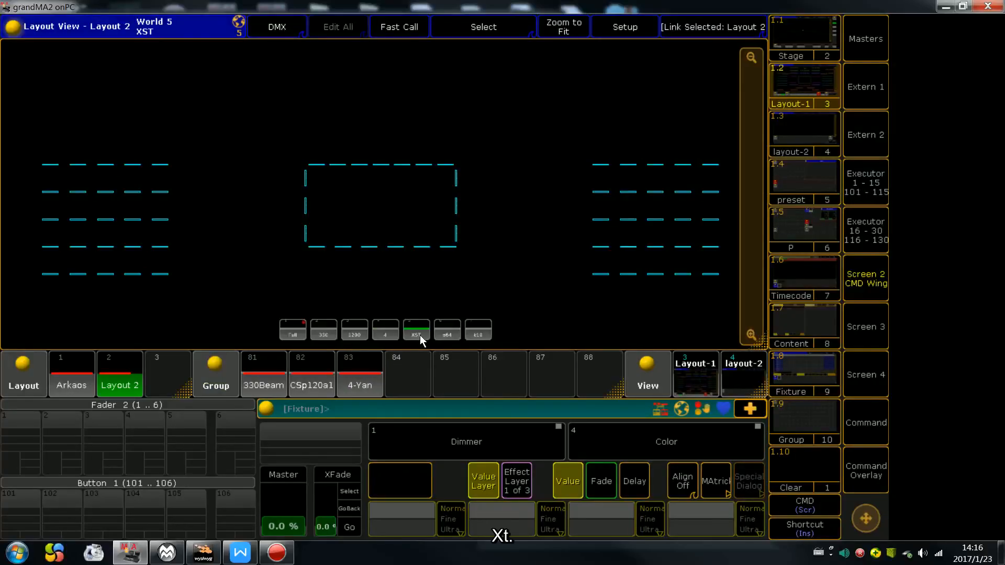
pyautogui.moveTo(24, 135); pyautogui.dragTo(736, 301)
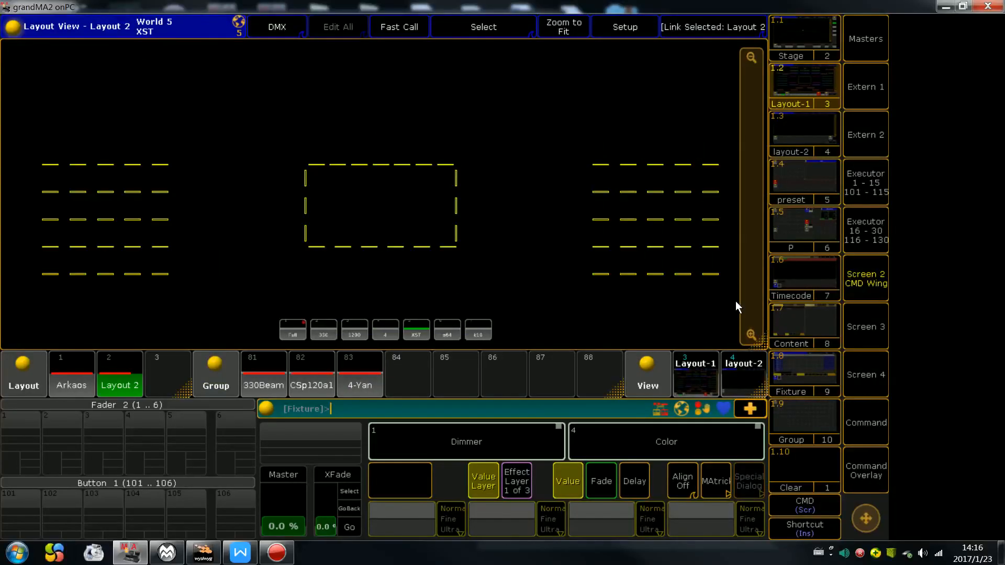
pyautogui.press('s')
pyautogui.click(414, 368)
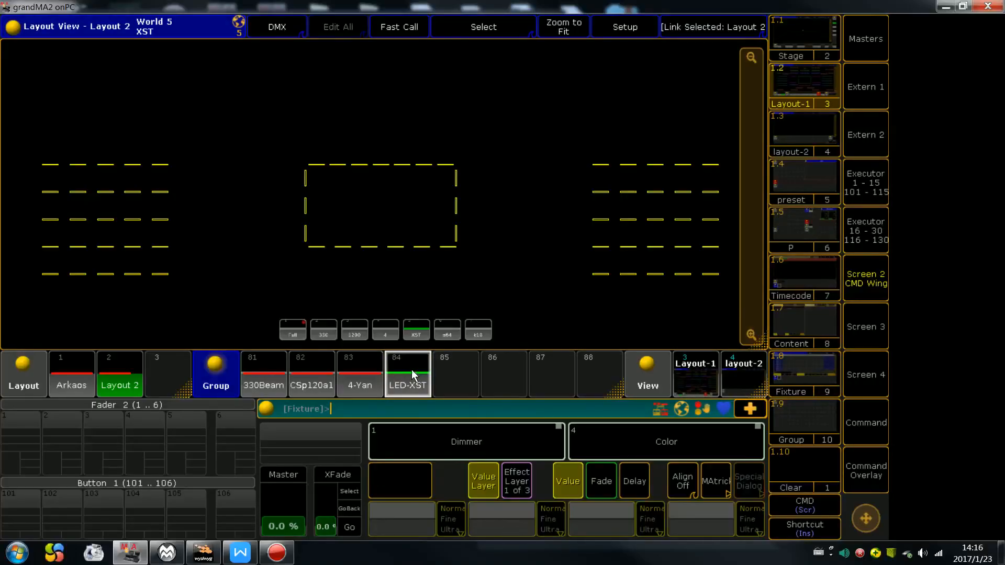
# Activate world p64, select all its fixtures in the layout and store them as group 85.
pyautogui.click(447, 331)
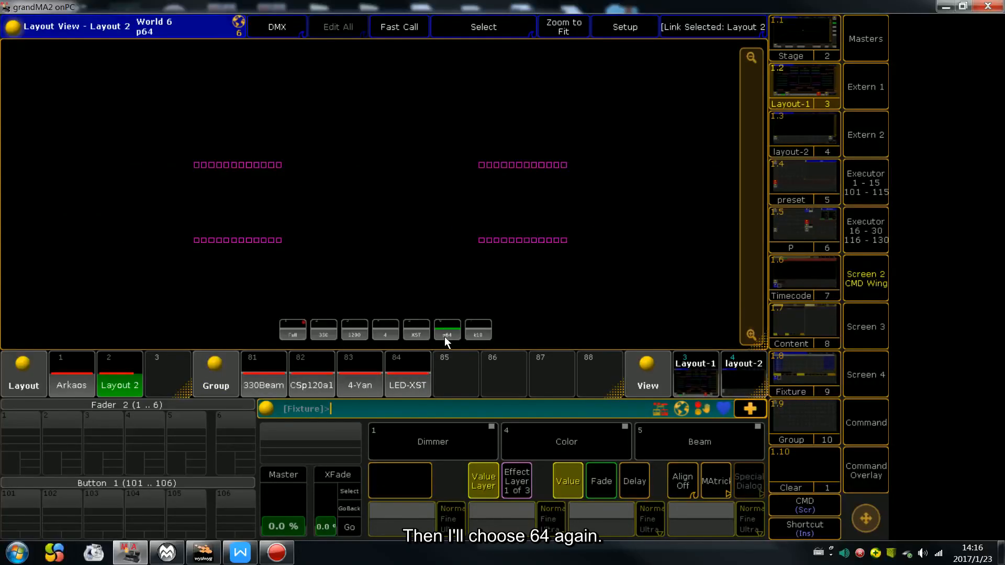
pyautogui.moveTo(144, 127); pyautogui.dragTo(617, 280)
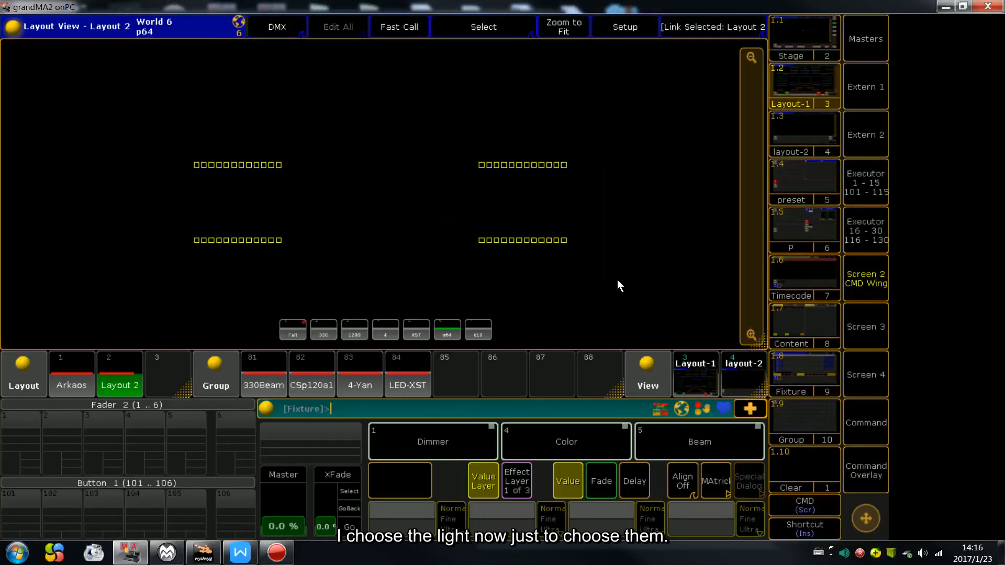
pyautogui.press('s')
pyautogui.click(471, 359)
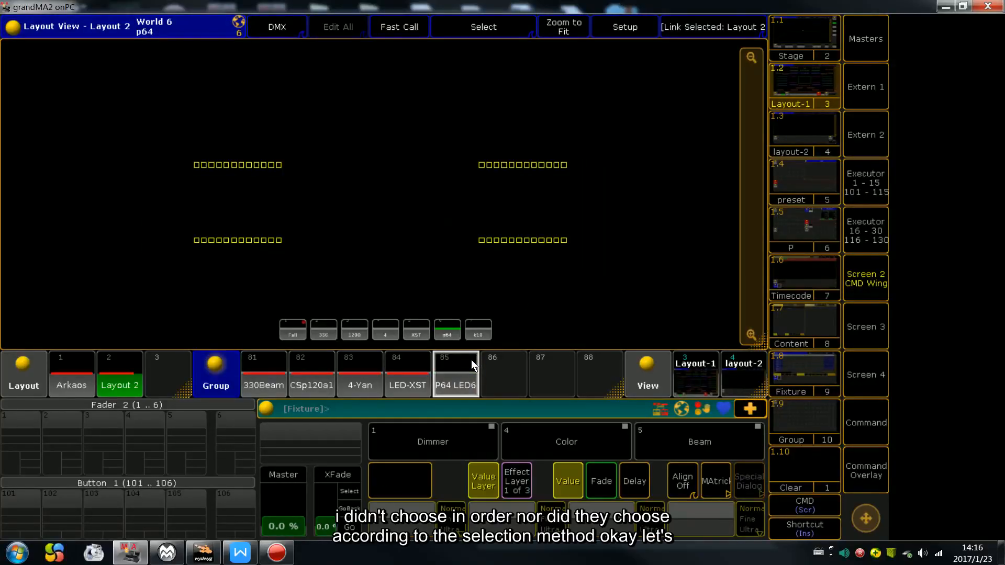
# Activate world k10, select all its fixtures in the layout, store them as group 86 and release the selection.
pyautogui.click(478, 335)
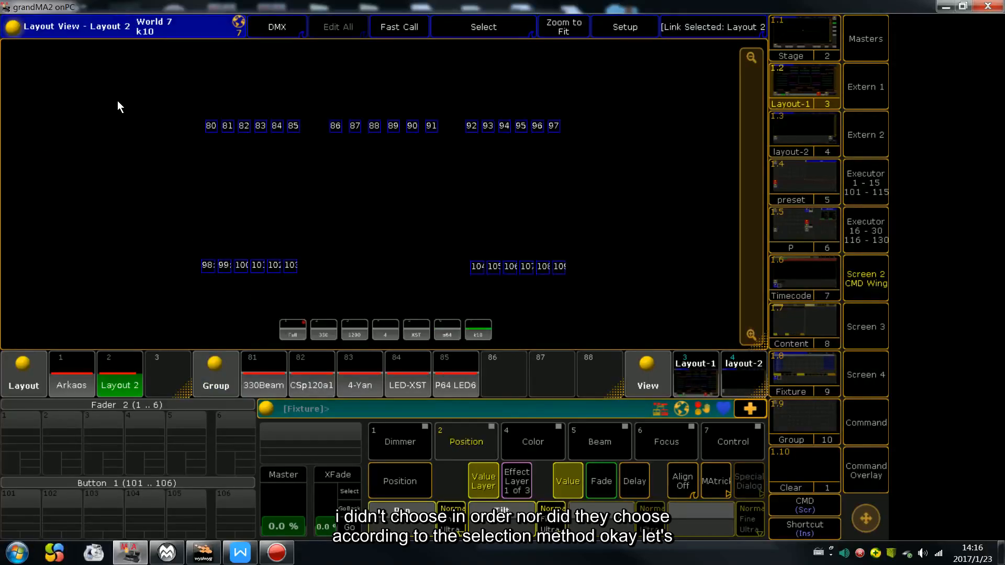
pyautogui.moveTo(118, 100); pyautogui.dragTo(636, 298)
pyautogui.press('s')
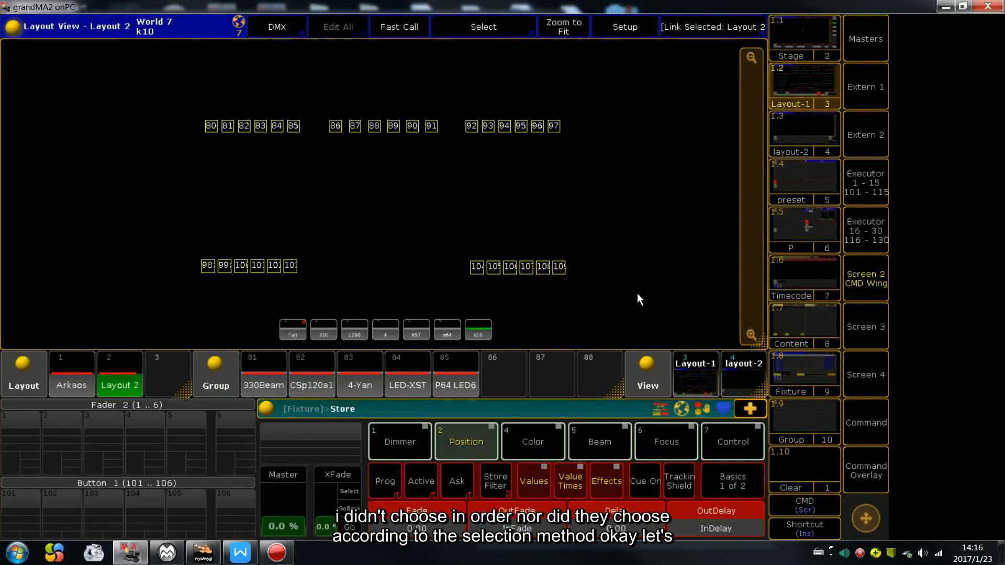
pyautogui.click(508, 378)
pyautogui.click(548, 377)
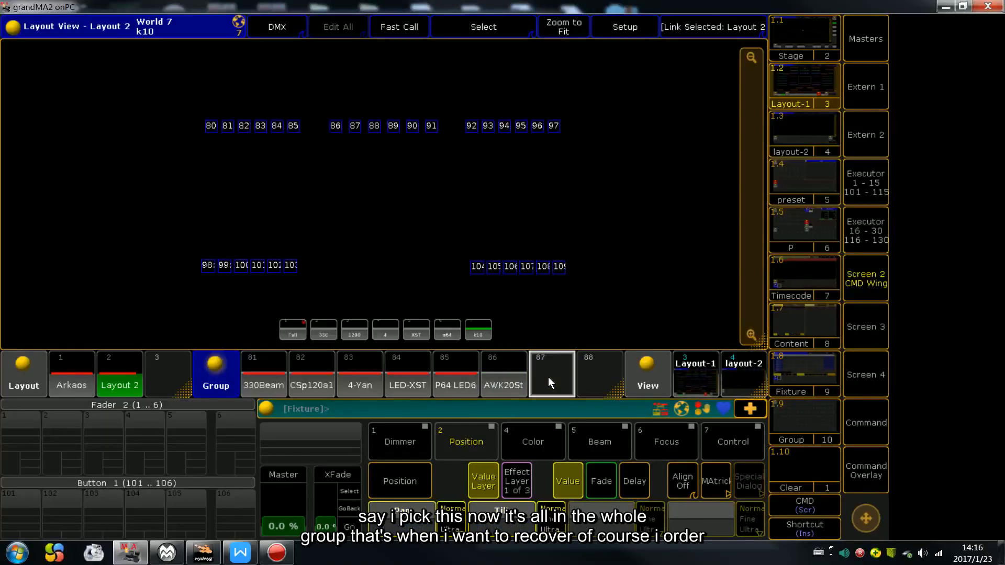
# Activate the Full world and assign group 81 (330Beam) to the layout above the upper-left row of fixtures.
pyautogui.click(294, 326)
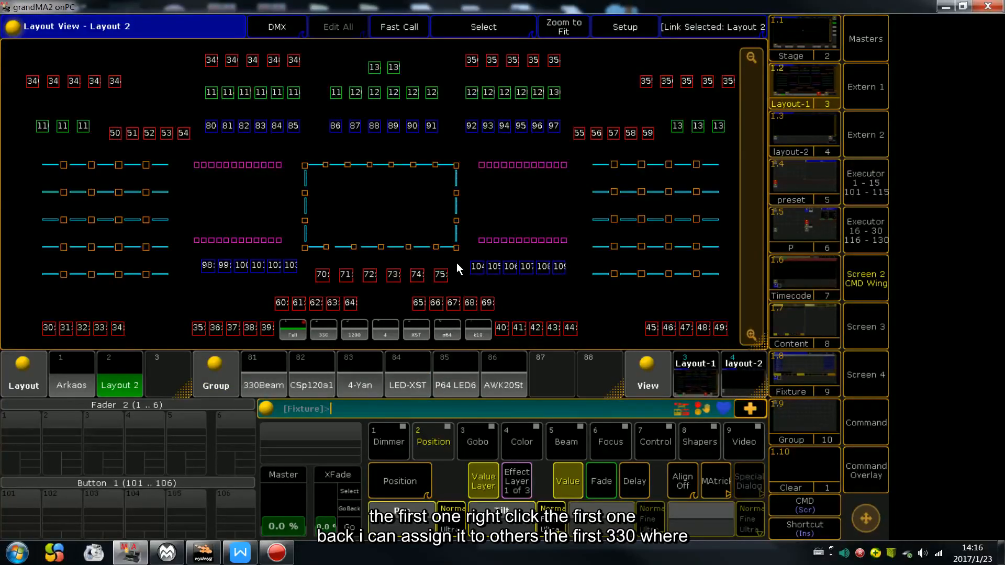
pyautogui.click(874, 467)
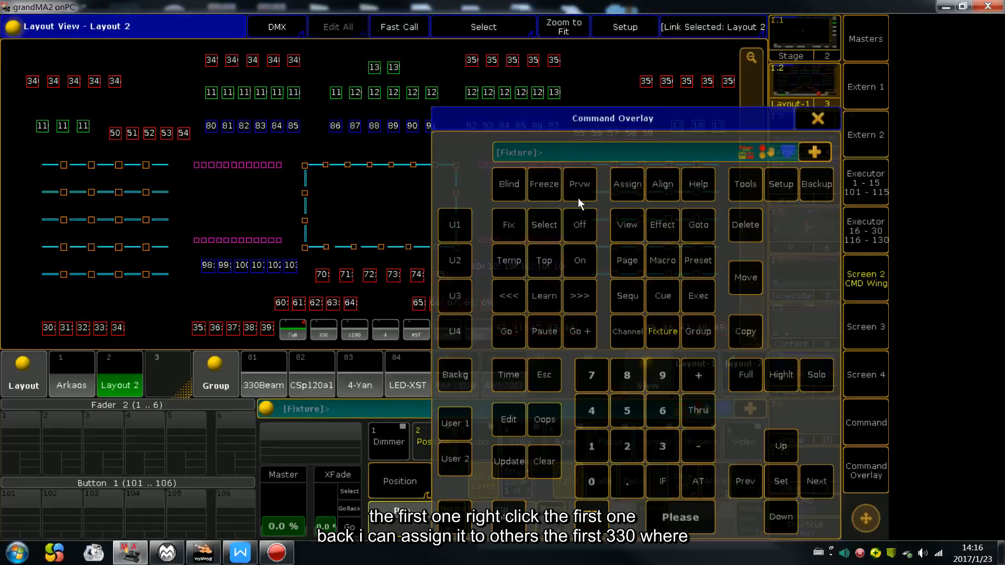
pyautogui.click(628, 187)
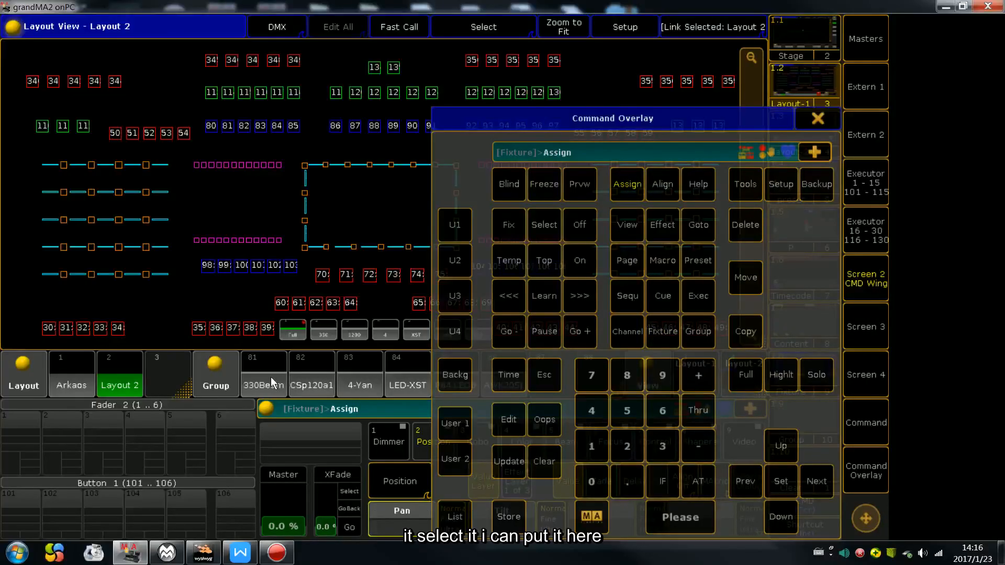
pyautogui.click(256, 375)
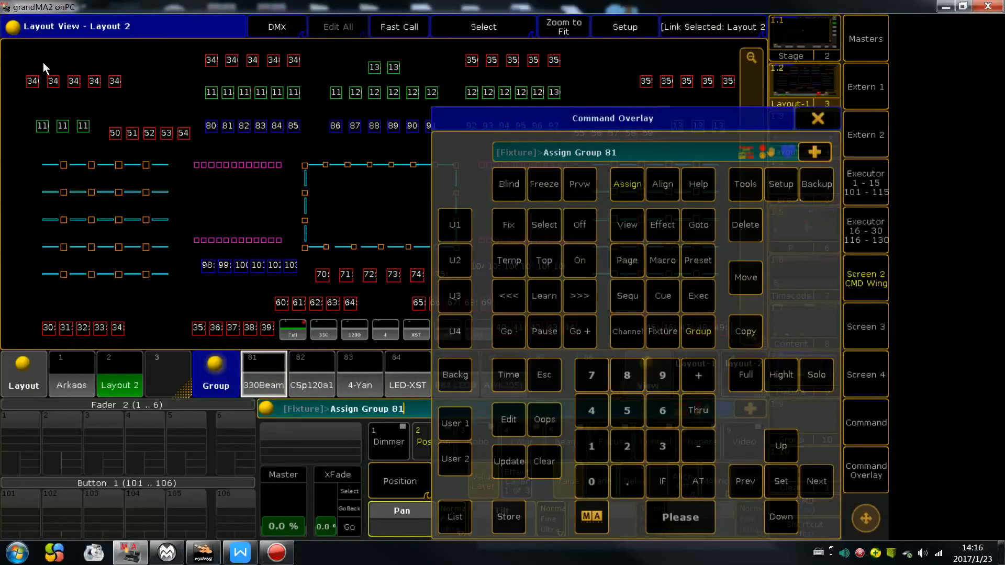
pyautogui.click(69, 56)
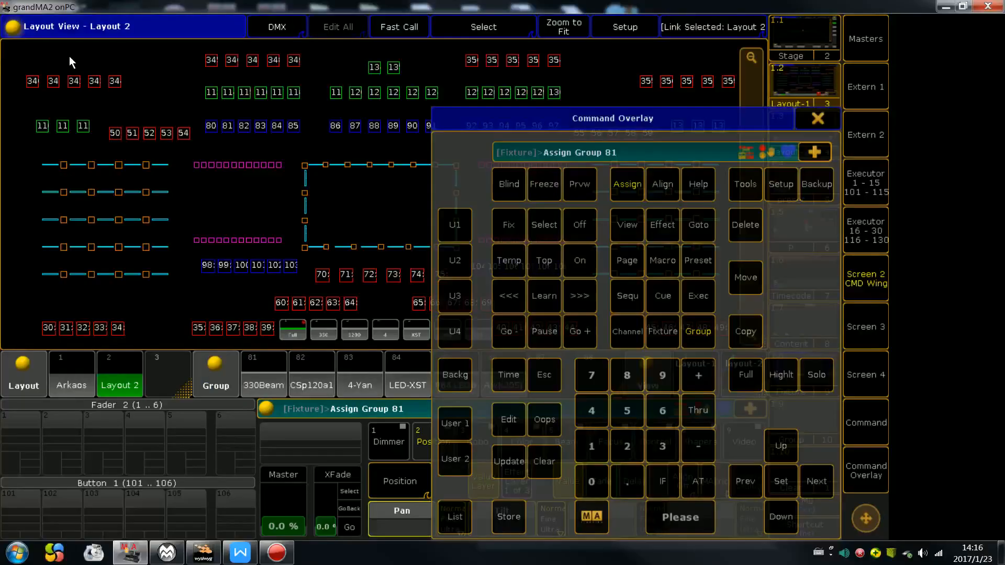
pyautogui.click(818, 119)
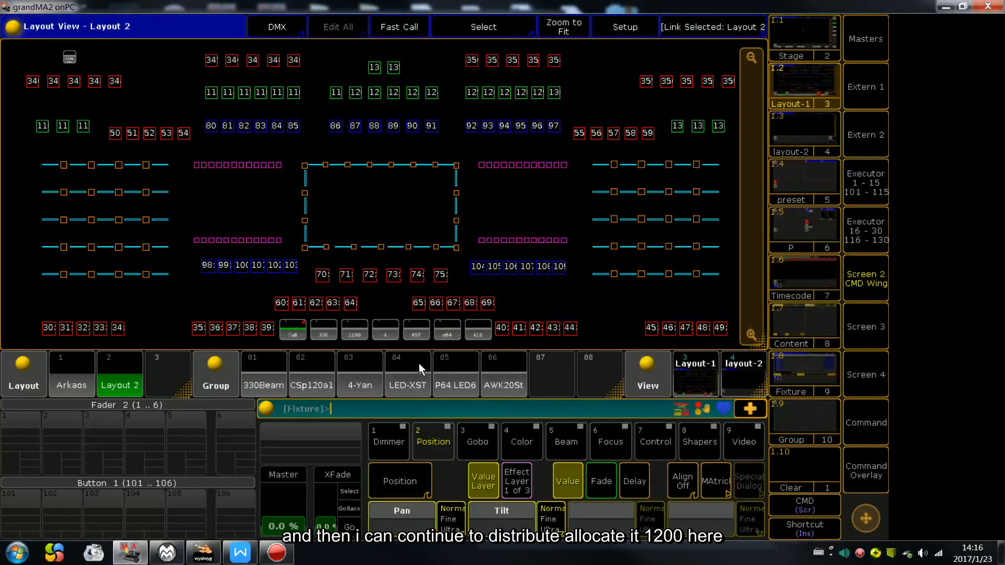
# Assign group 82 to the layout in the gap between the upper-left fixtures and the row of green fixtures.
pyautogui.click(856, 466)
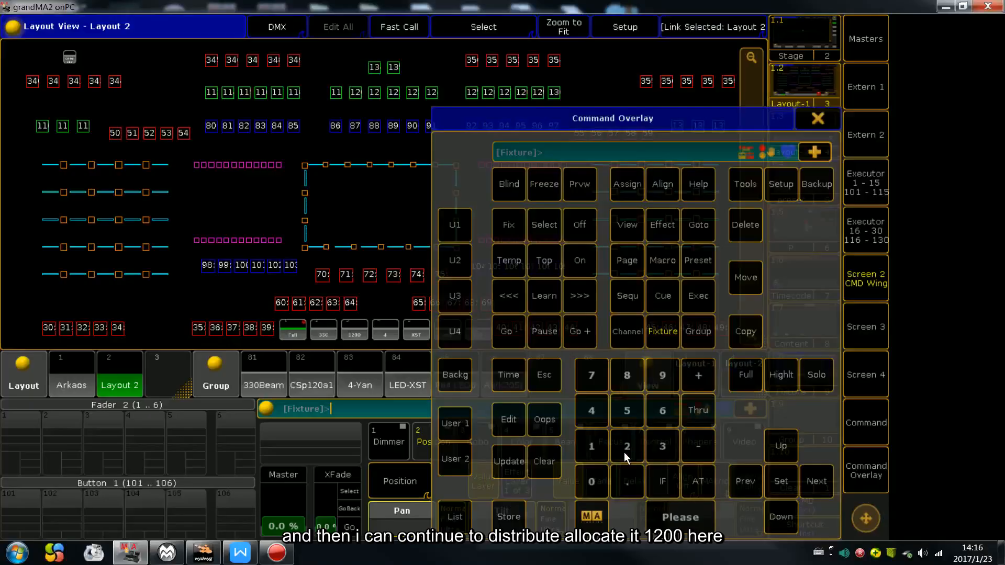
pyautogui.click(631, 181)
pyautogui.click(309, 367)
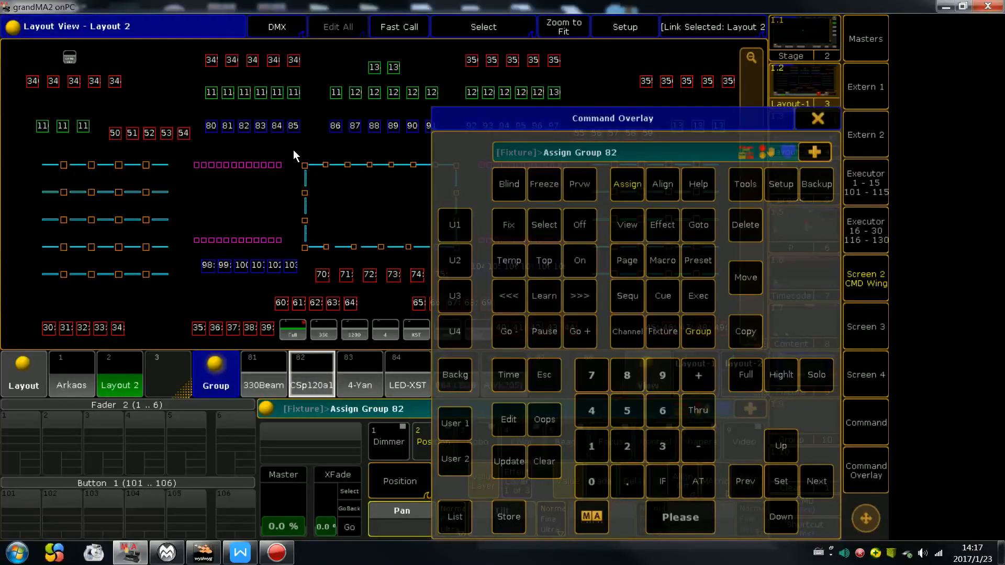
pyautogui.click(165, 92)
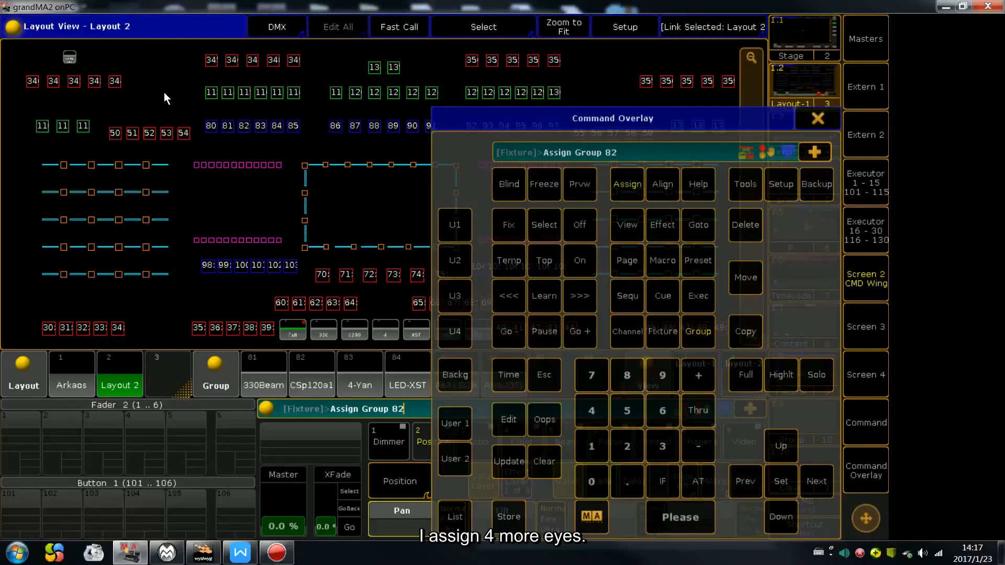
# Assign group 83 (4-Yan) to the layout inside the left half of the central rectangle.
pyautogui.click(632, 181)
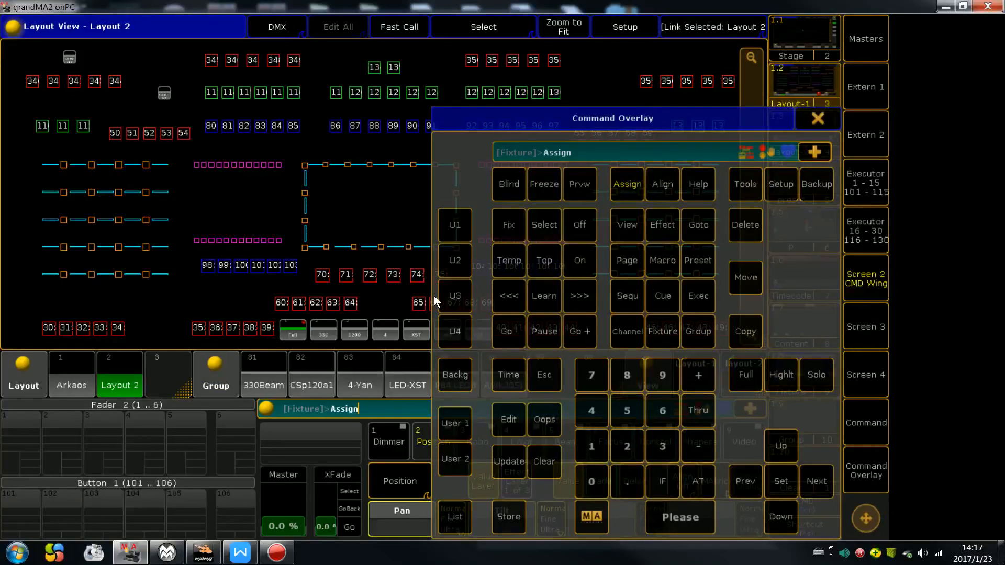
pyautogui.click(368, 374)
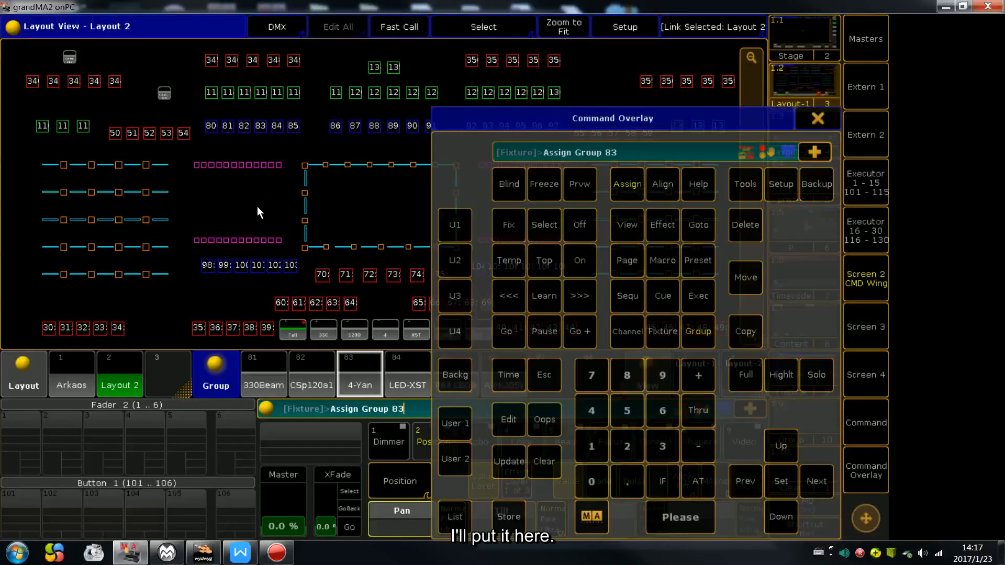
pyautogui.click(335, 204)
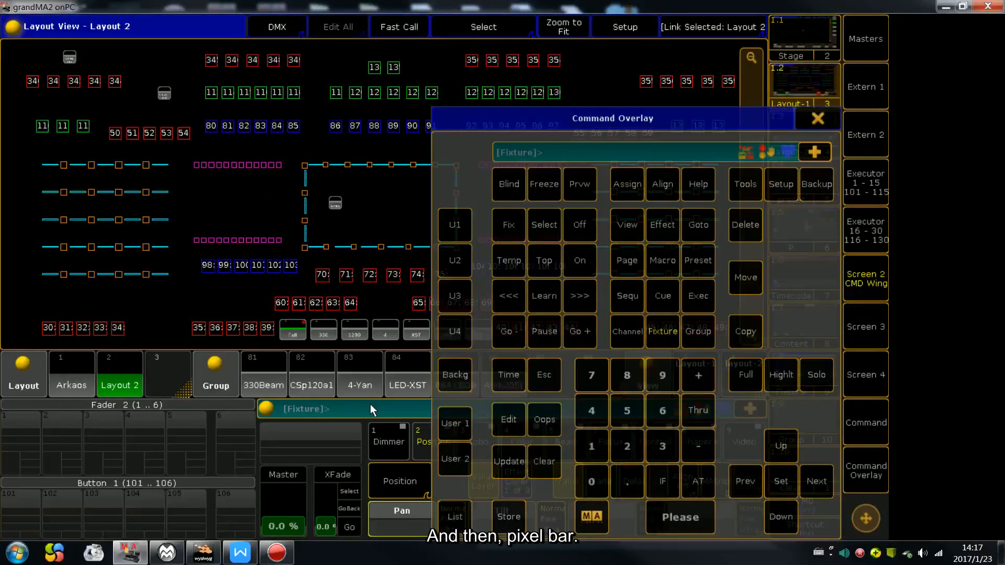
# Clear the accidental LED-XST selection and assign group 84 to the layout inside the right half of the central rectangle.
pyautogui.click(406, 379)
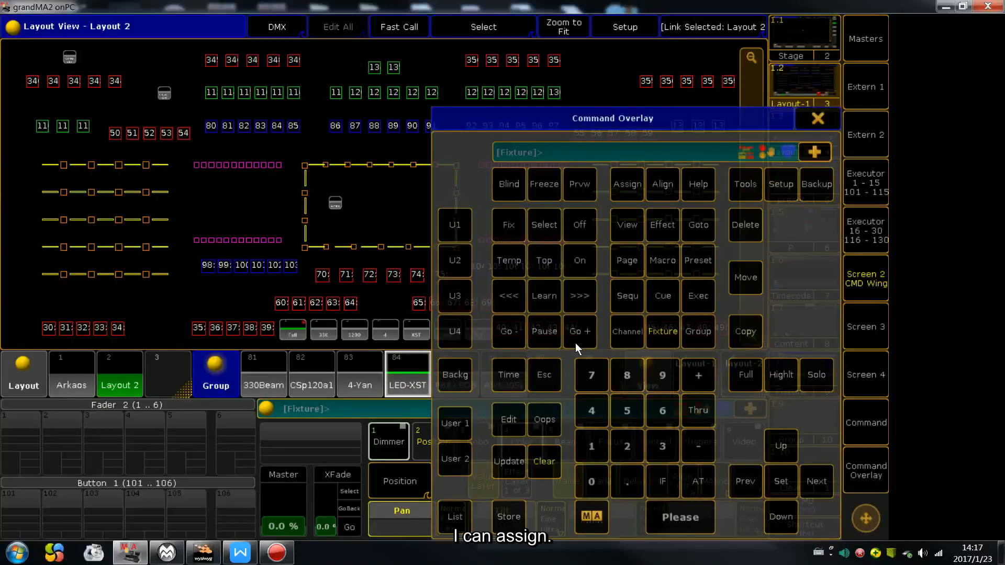
pyautogui.click(545, 461)
pyautogui.click(627, 183)
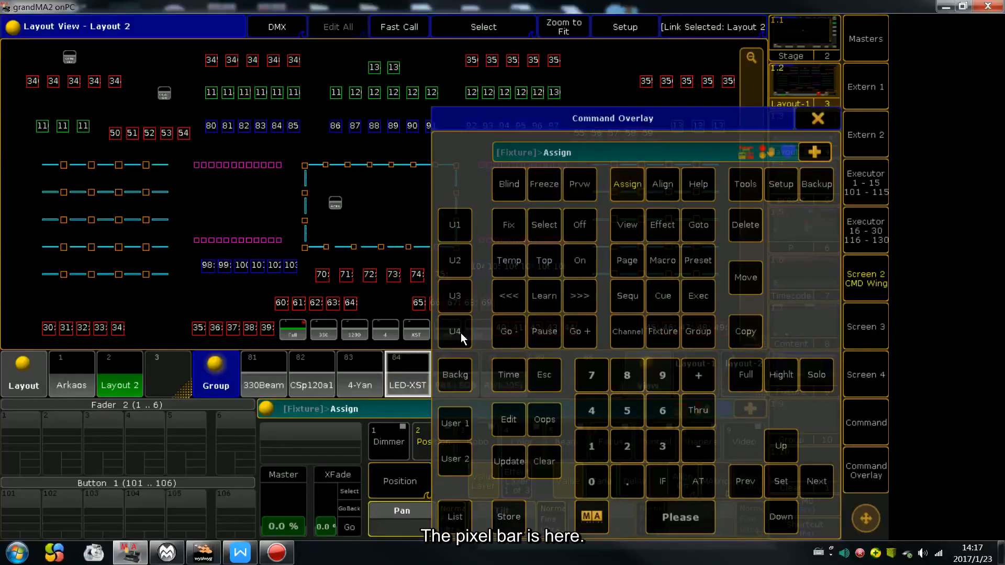
pyautogui.click(408, 379)
pyautogui.click(415, 201)
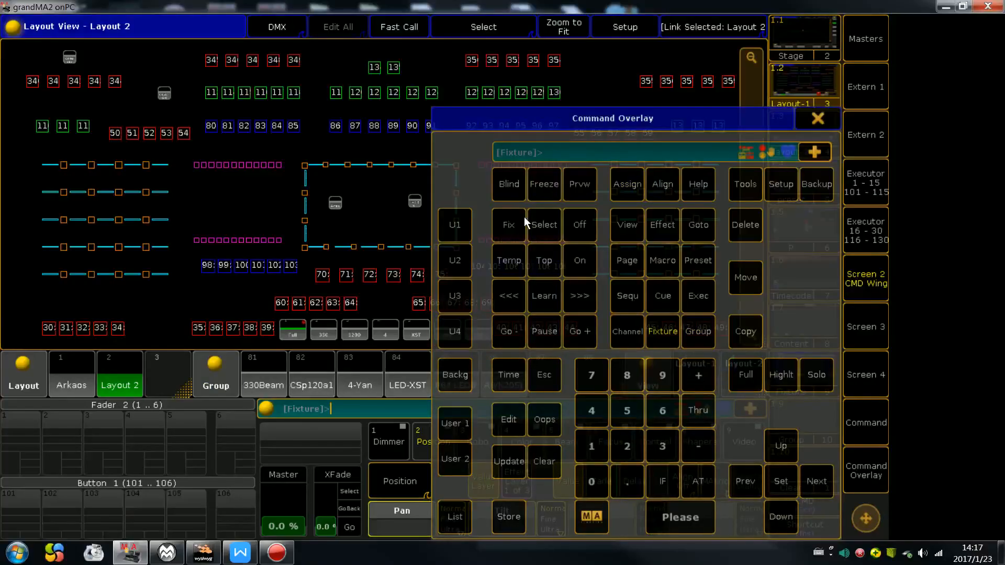
pyautogui.moveTo(728, 119); pyautogui.dragTo(660, 115)
pyautogui.click(747, 115)
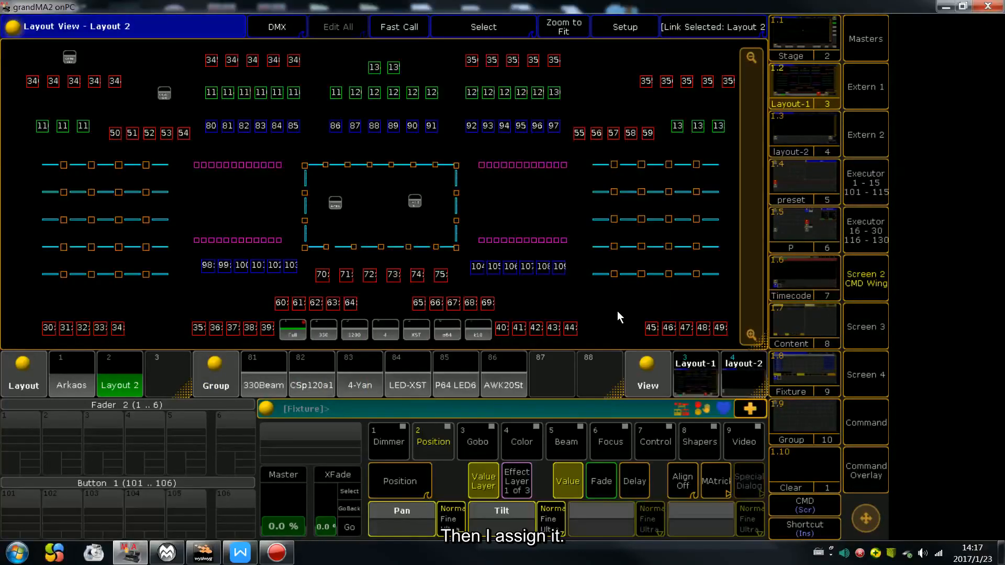
# Assign group 85 (P64 LED6) to the layout between the two magenta fixture rows left of the central rectangle.
pyautogui.press('a')
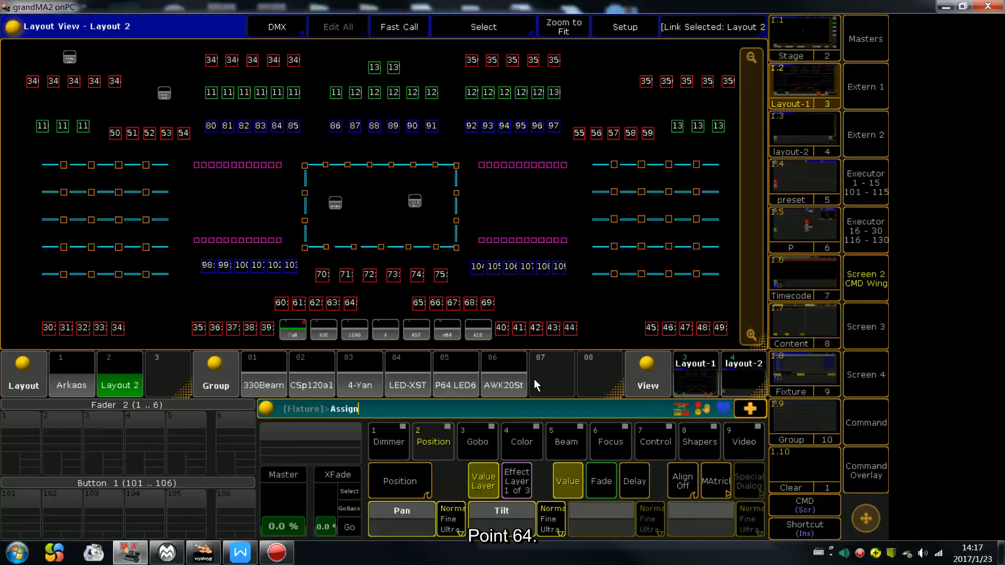
pyautogui.click(460, 375)
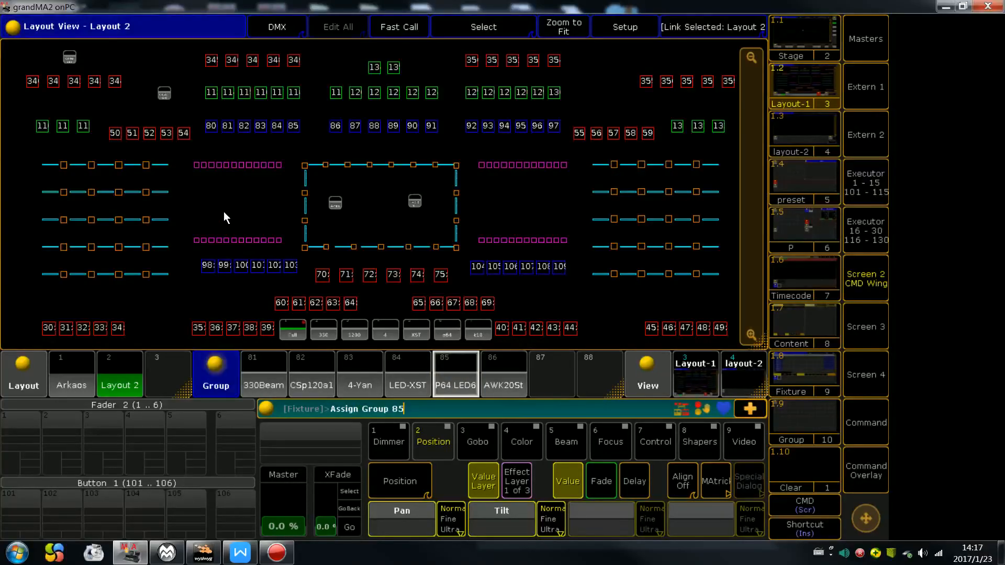
pyautogui.click(234, 200)
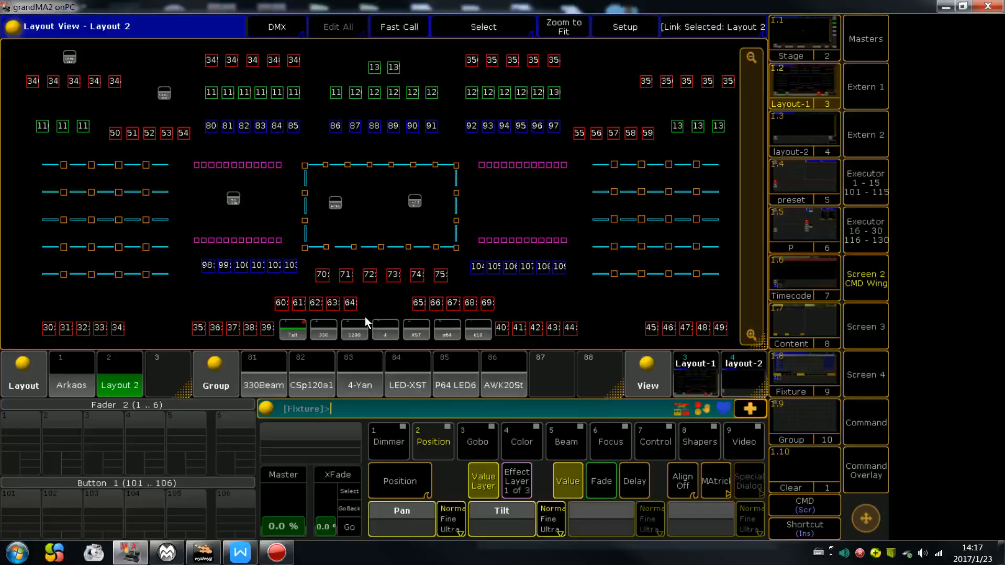
# Assign group 86 (AWK20St) to the layout just above the central rectangle, under the row of blue fixtures.
pyautogui.press('a')
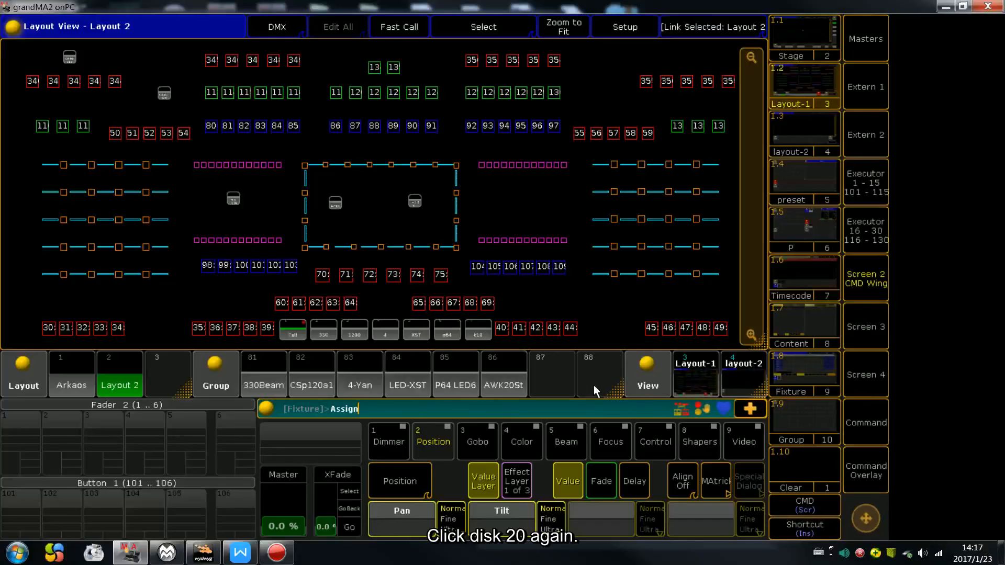
pyautogui.click(515, 381)
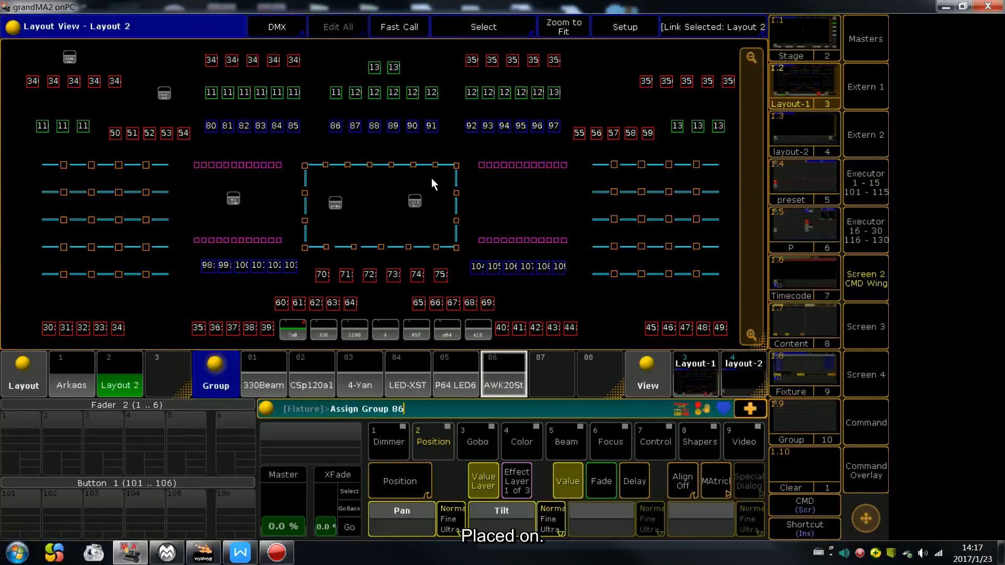
pyautogui.click(378, 140)
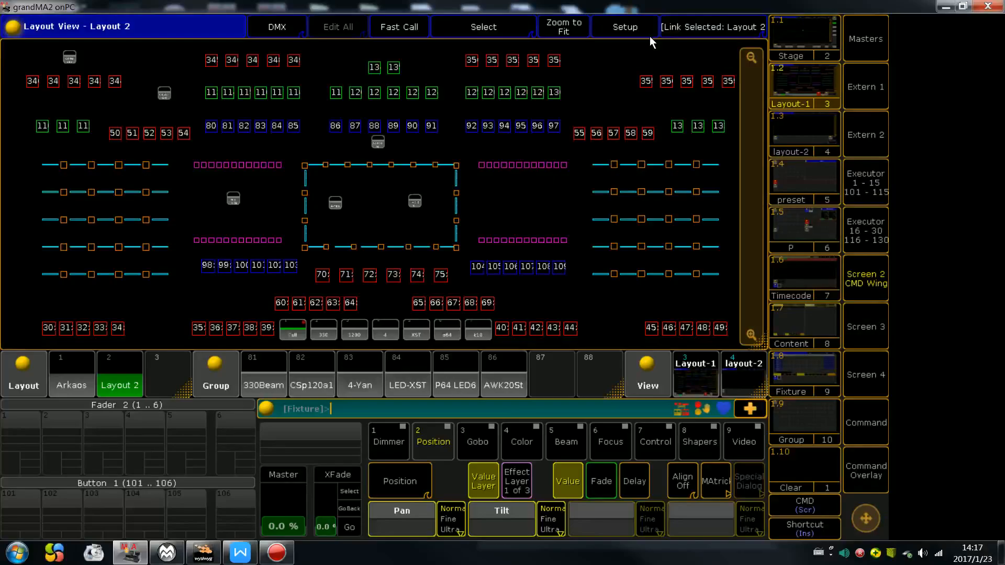
# In layout setup, select the six group items and enlarge them to 2.54 x 2.54.
pyautogui.click(626, 26)
pyautogui.click(163, 93)
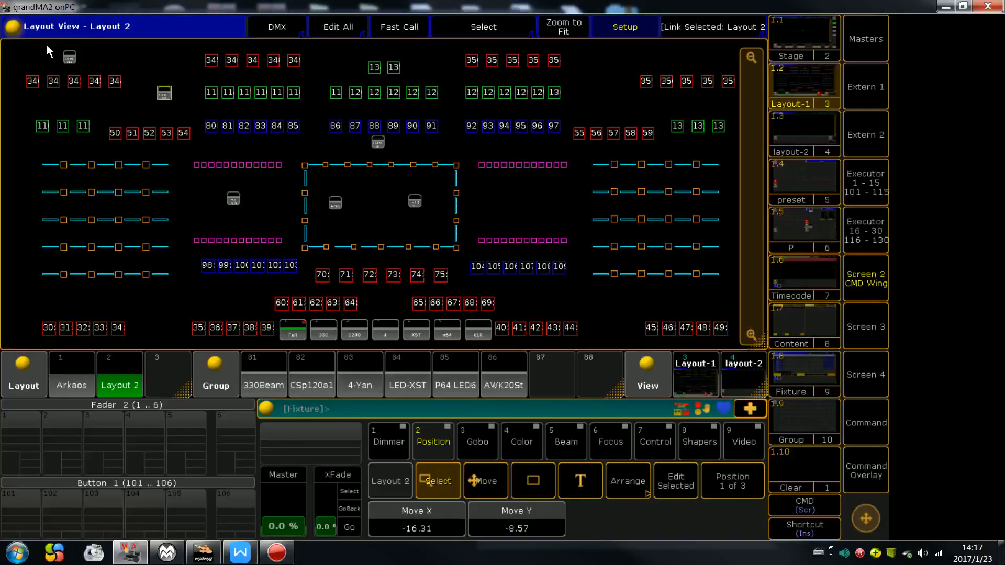
pyautogui.click(70, 57)
pyautogui.click(378, 142)
pyautogui.moveTo(328, 189); pyautogui.dragTo(429, 216)
pyautogui.moveTo(215, 188); pyautogui.dragTo(273, 226)
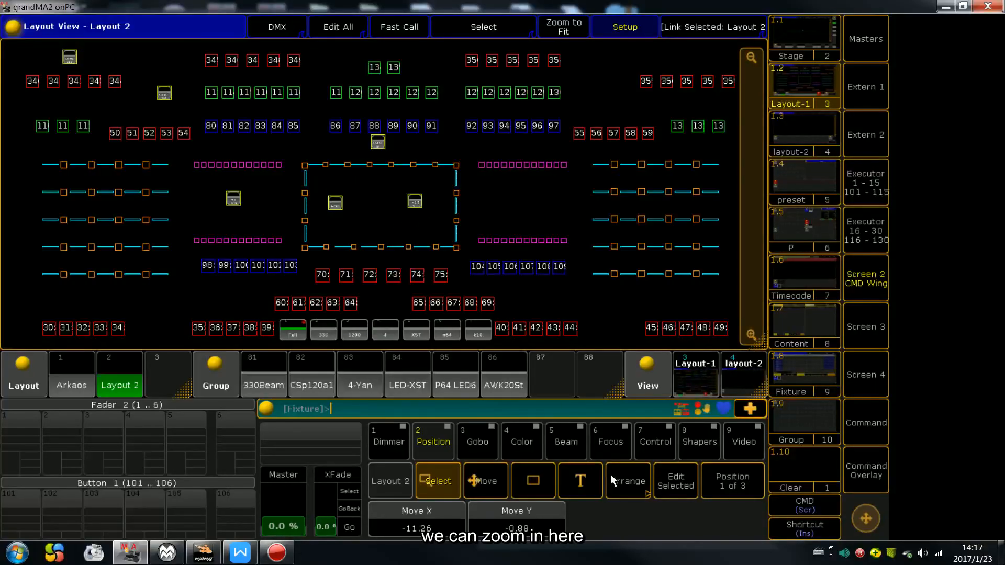
pyautogui.click(746, 488)
pyautogui.scroll(10, 751, 497)
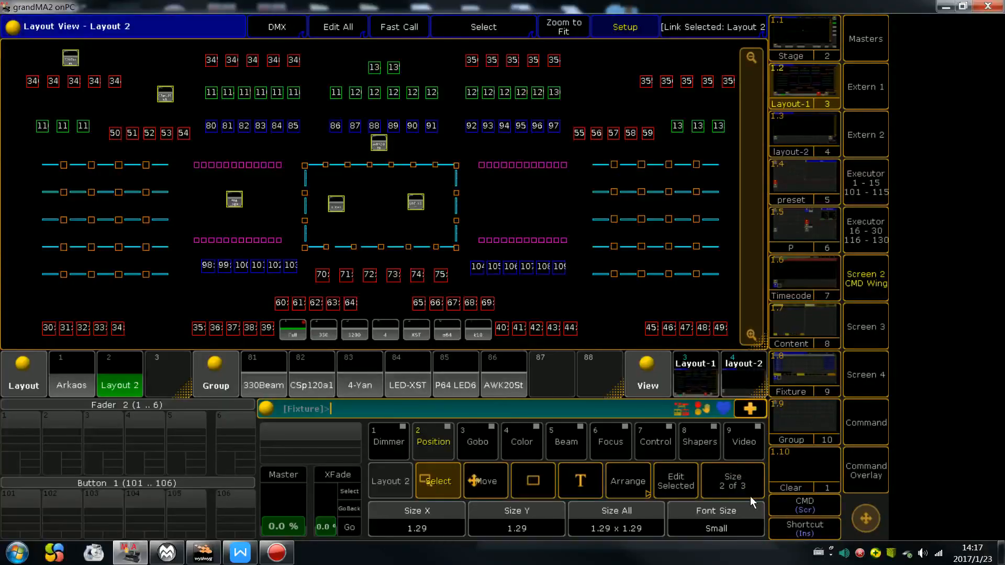
pyautogui.scroll(2, 750, 496)
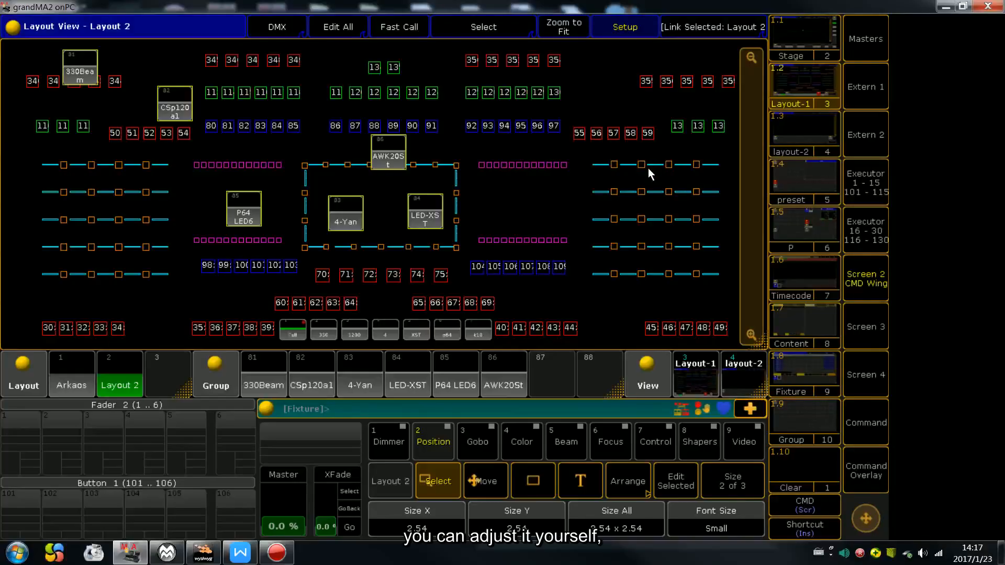
# Shift the six enlarged group items slightly up and left, then nudge the 330Beam item a little to the right.
pyautogui.moveTo(85, 66); pyautogui.dragTo(77, 55)
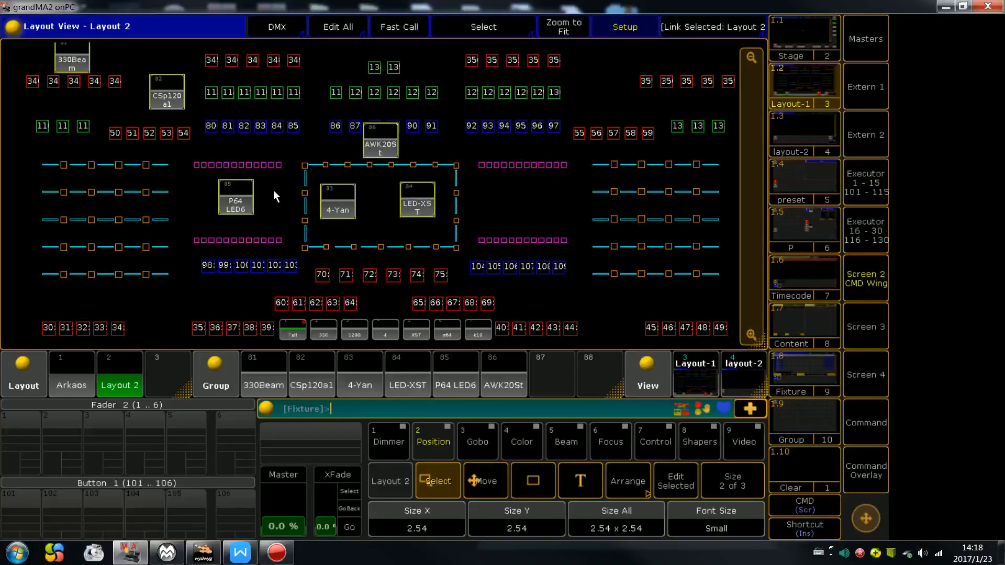
pyautogui.click(624, 27)
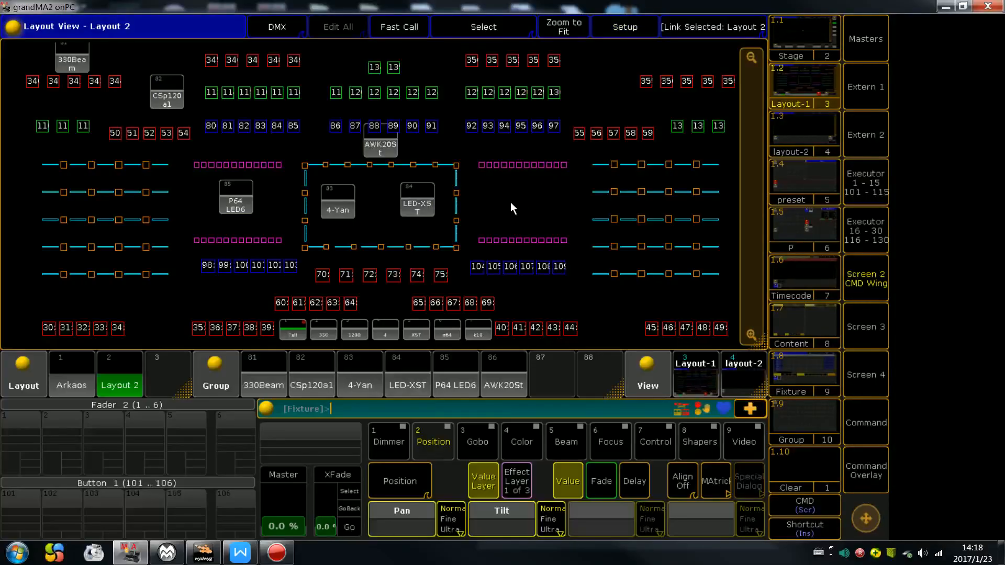
pyautogui.click(622, 28)
pyautogui.moveTo(77, 65)
pyautogui.mouseDown()
pyautogui.moveTo(124, 61)
pyautogui.moveTo(92, 124)
pyautogui.moveTo(81, 102)
pyautogui.moveTo(128, 133)
pyautogui.moveTo(139, 80)
pyautogui.moveTo(164, 111)
pyautogui.moveTo(84, 58)
pyautogui.mouseUp()
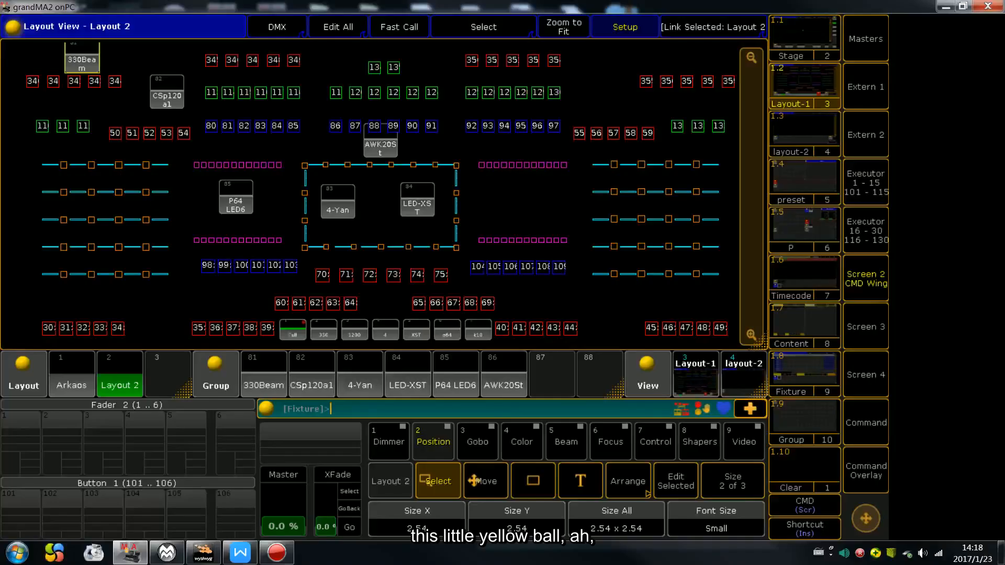
# In the layout data options, set Grid X and Grid Y to 1.
pyautogui.click(14, 27)
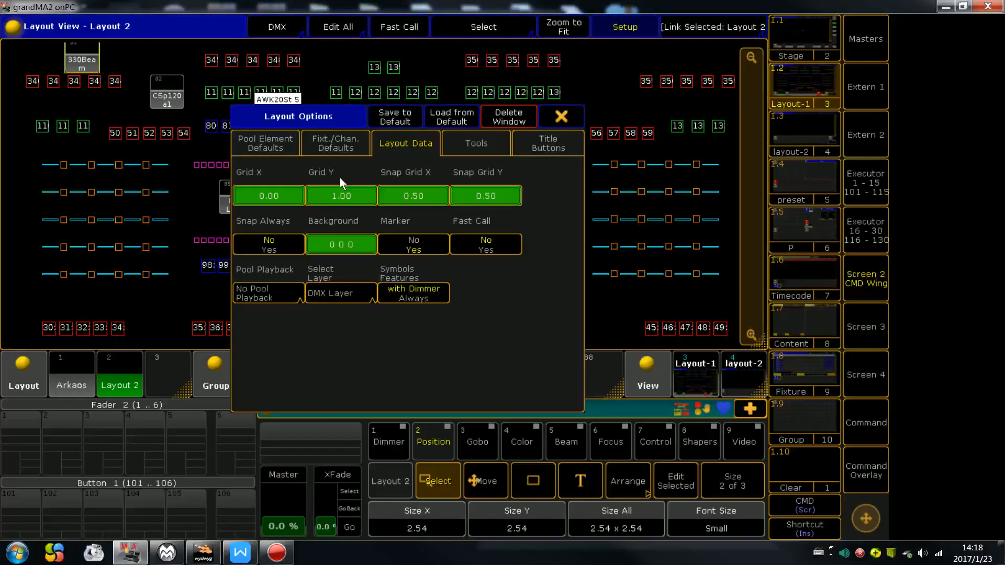
pyautogui.click(295, 199)
pyautogui.write('1')
pyautogui.press('Return')
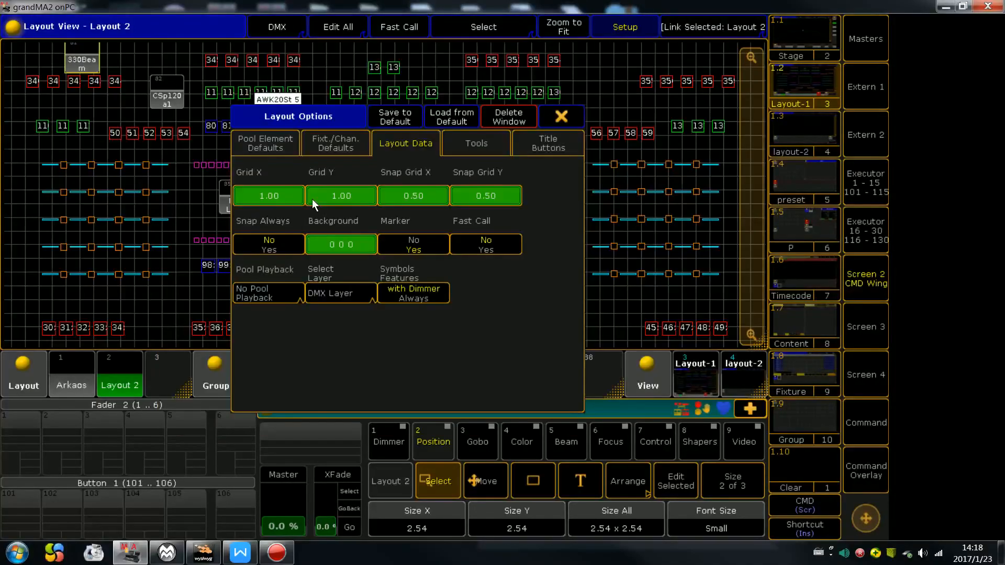
pyautogui.click(323, 194)
pyautogui.write('1')
pyautogui.press('Return')
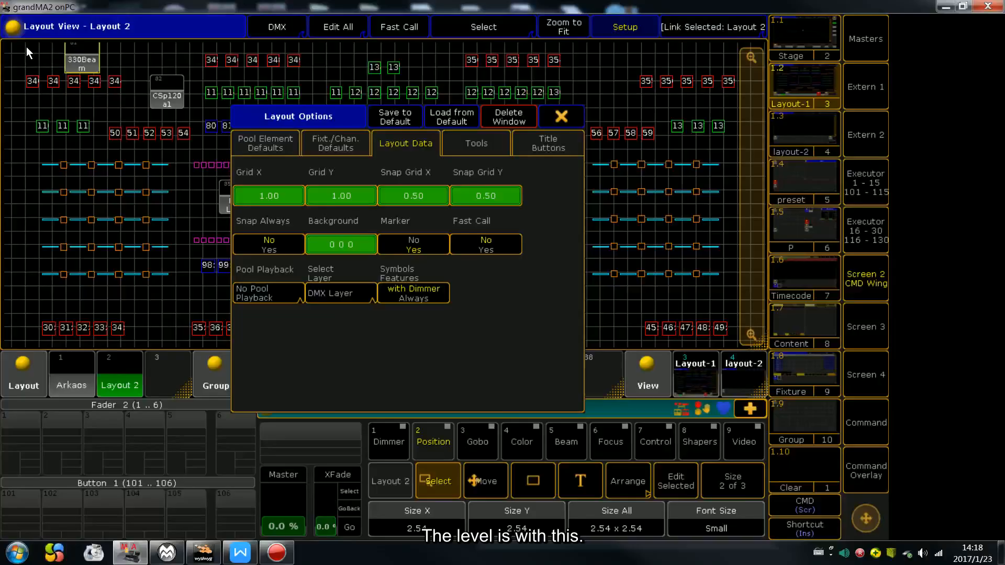
# Set the layout's Grid X and Grid Y to 0.
pyautogui.click(295, 195)
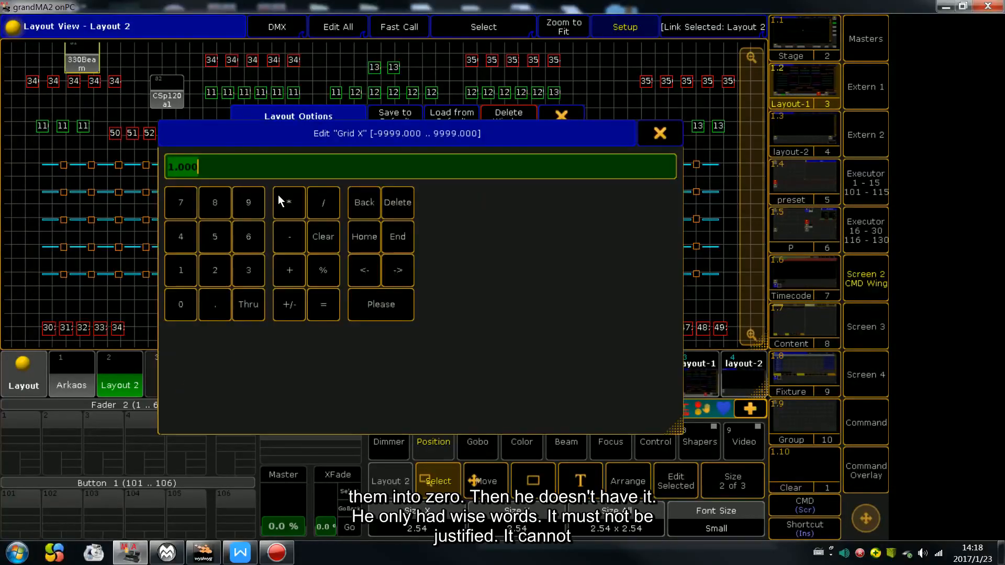
pyautogui.write('0')
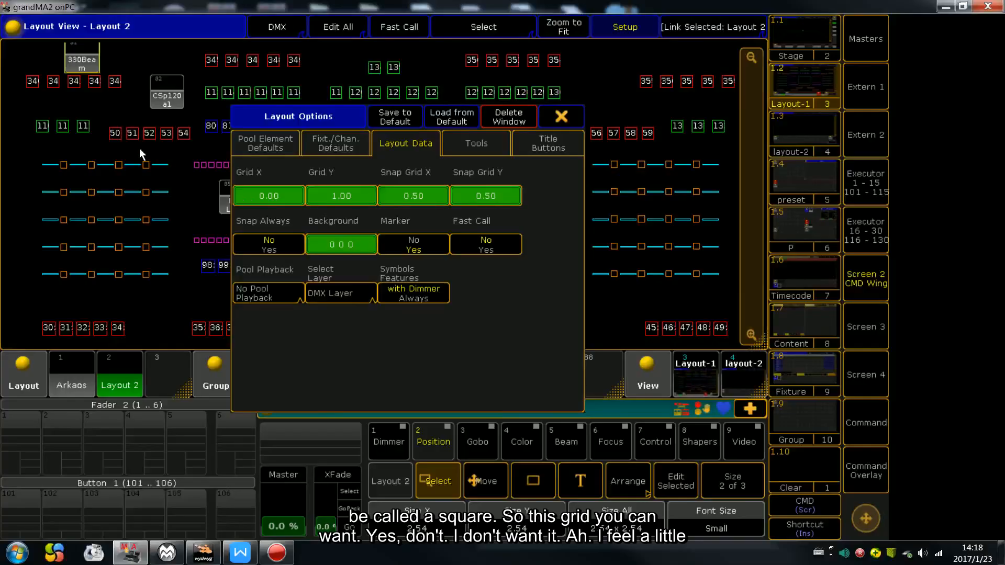
pyautogui.click(278, 196)
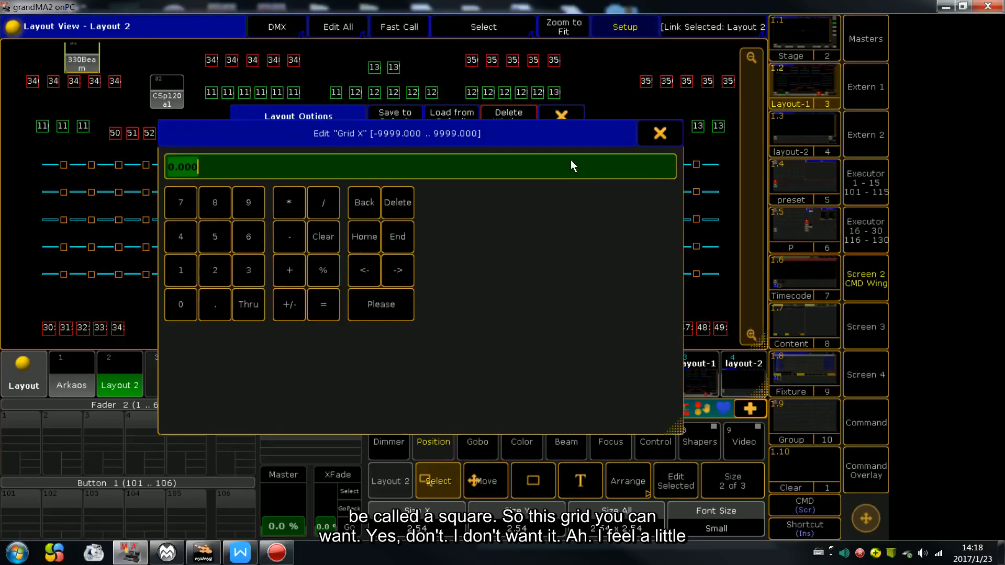
pyautogui.click(651, 133)
pyautogui.click(348, 191)
pyautogui.click(181, 301)
pyautogui.click(386, 302)
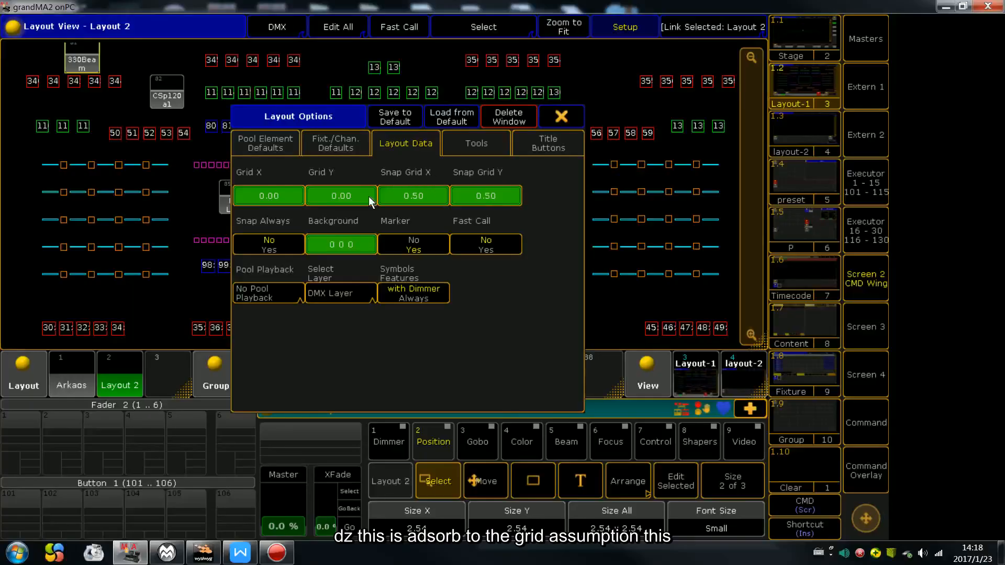
# Set Grid Y and Grid X to 1 in the layout data options.
pyautogui.click(340, 197)
pyautogui.write('1')
pyautogui.press('Return')
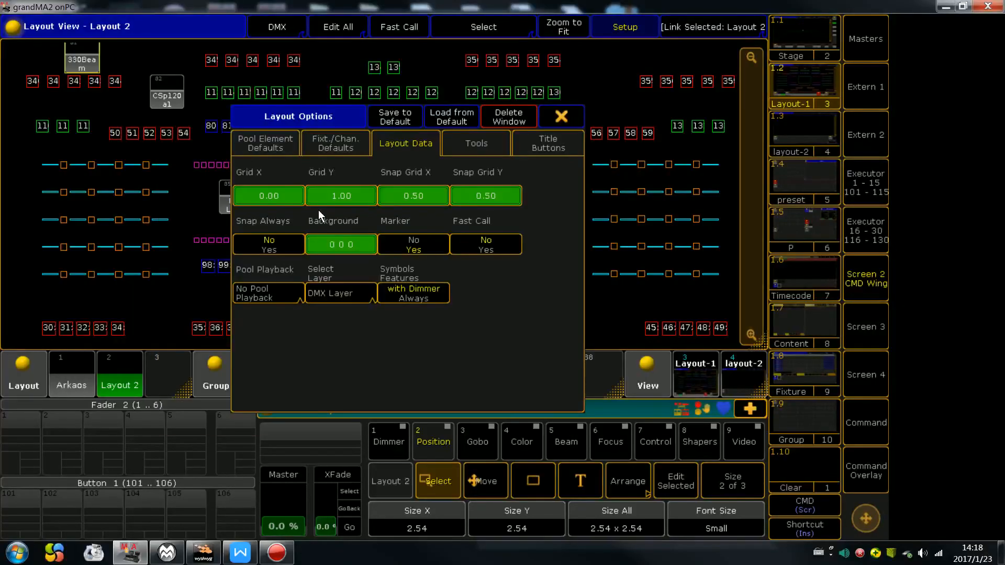
pyautogui.click(263, 192)
pyautogui.write('1')
pyautogui.press('Return')
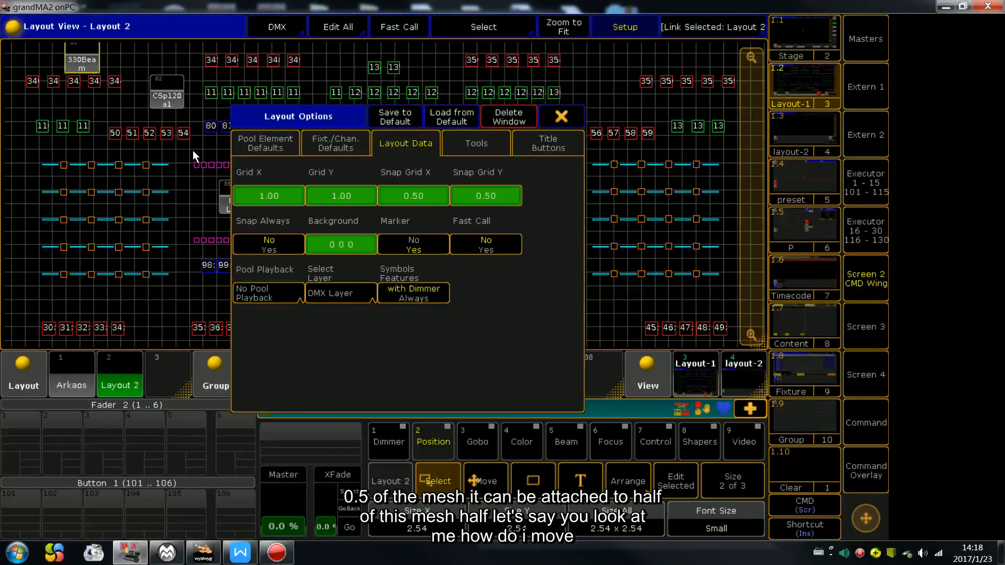
# Close the layout options and move the CSp120a1 group item slightly up.
pyautogui.click(163, 92)
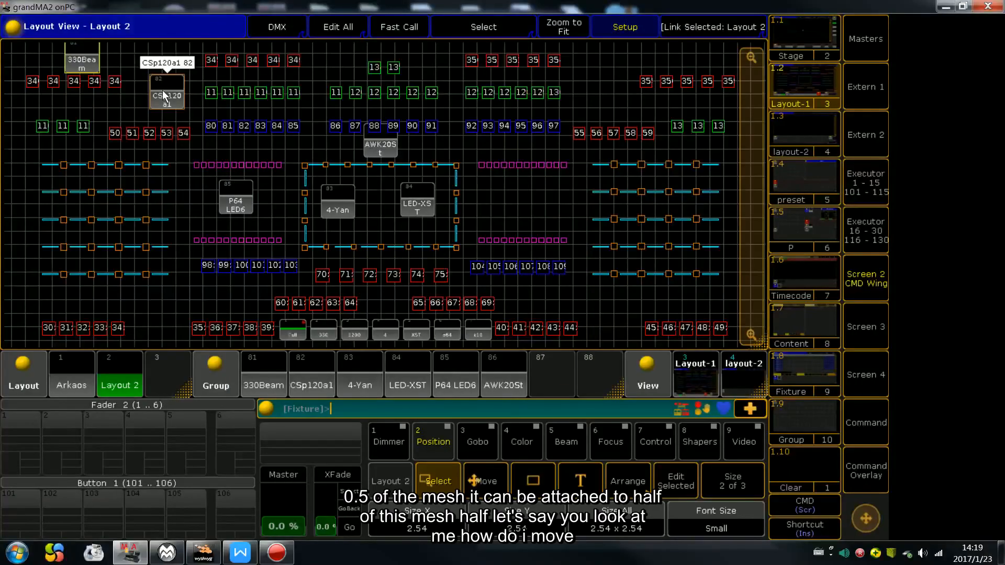
pyautogui.moveTo(163, 76)
pyautogui.mouseDown()
pyautogui.moveTo(183, 72)
pyautogui.moveTo(167, 73)
pyautogui.mouseUp()
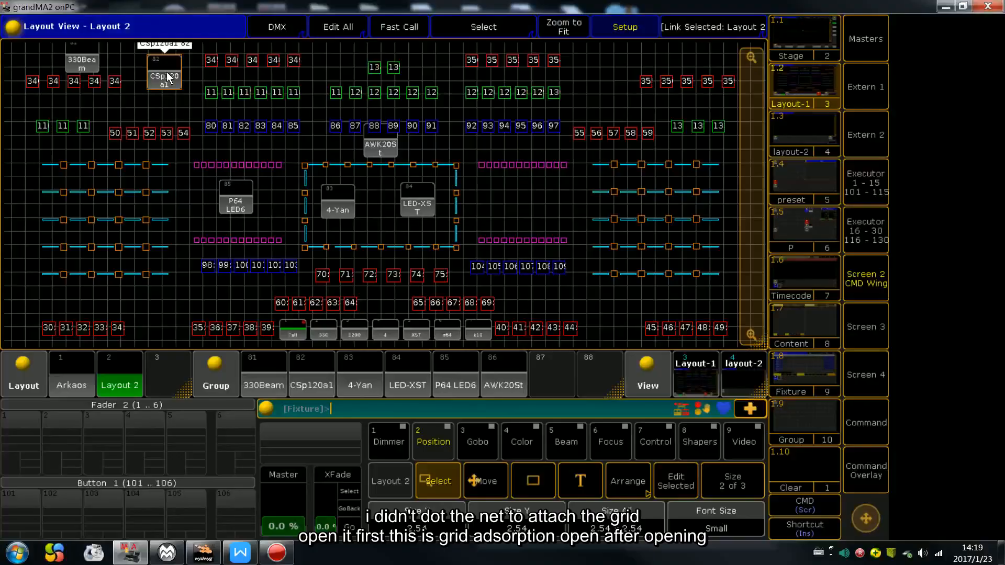
# Set Snap Always to Yes in the layout data, then move the P64 LED6 item slightly up and left.
pyautogui.click(17, 30)
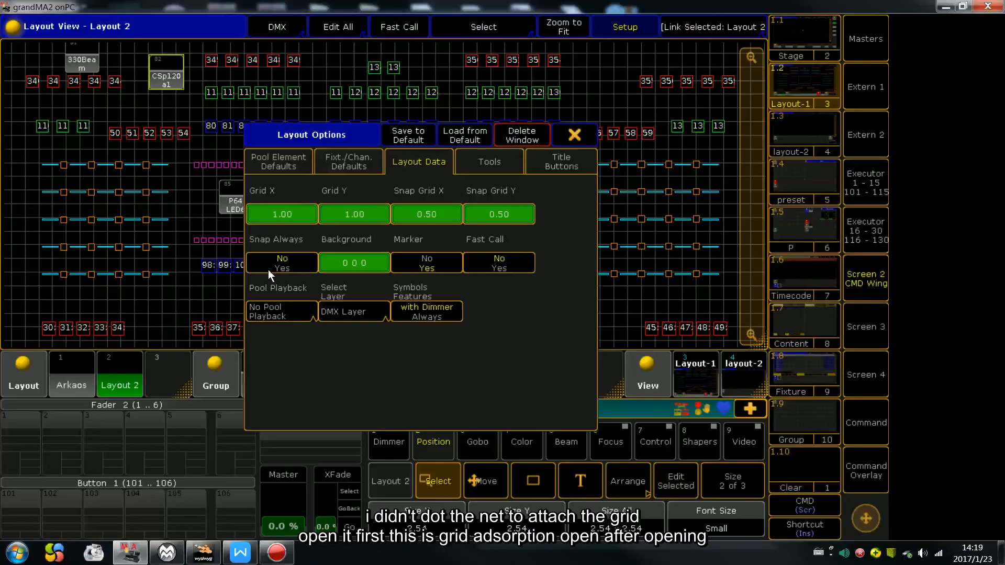
pyautogui.click(296, 266)
pyautogui.click(575, 135)
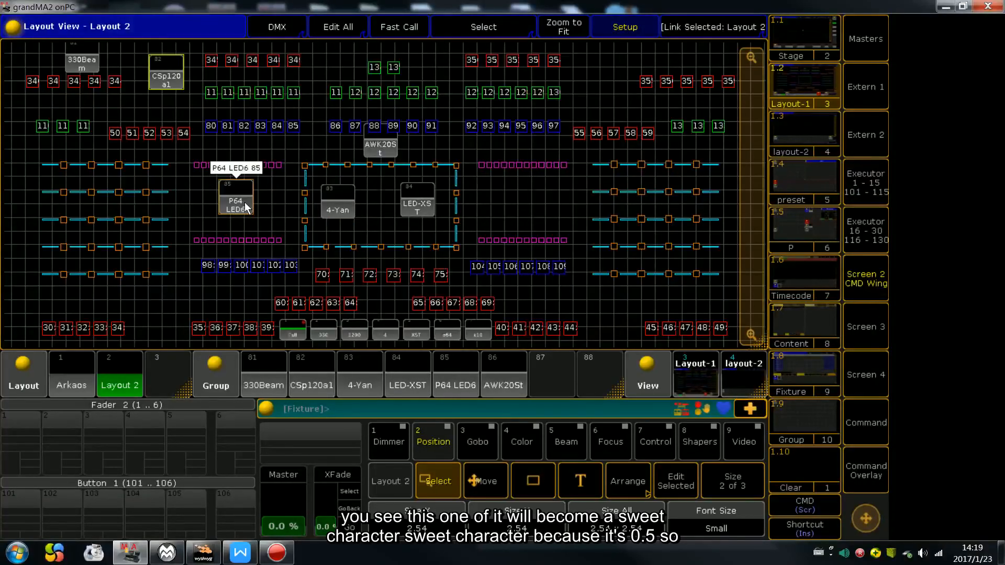
pyautogui.moveTo(244, 202)
pyautogui.mouseDown()
pyautogui.moveTo(239, 184)
pyautogui.moveTo(242, 194)
pyautogui.moveTo(228, 197)
pyautogui.mouseUp()
# Set Snap Grid X and Snap Grid Y to 1, then move the P64 LED6 item further left.
pyautogui.click(22, 24)
pyautogui.click(427, 218)
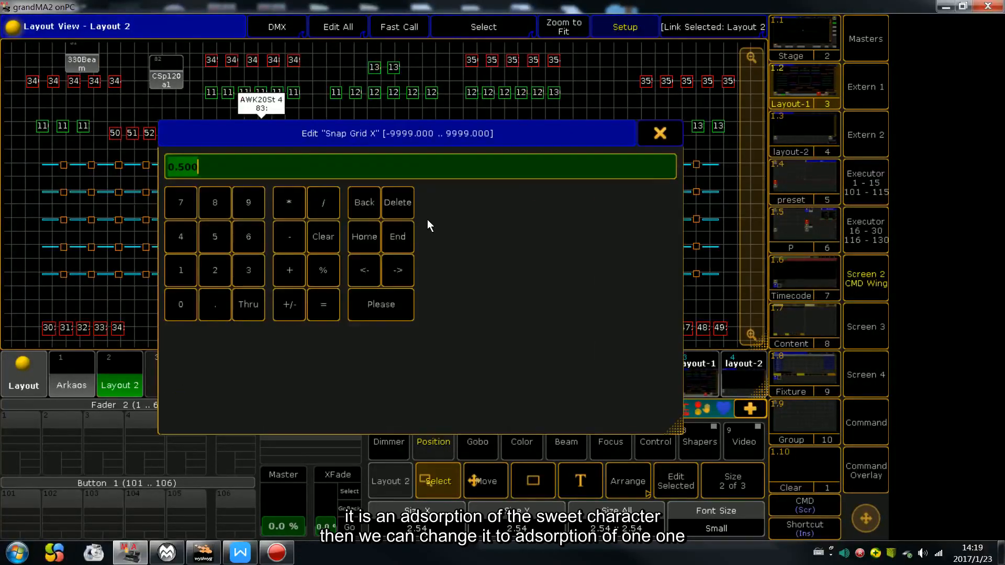
pyautogui.press('Return')
pyautogui.click(488, 221)
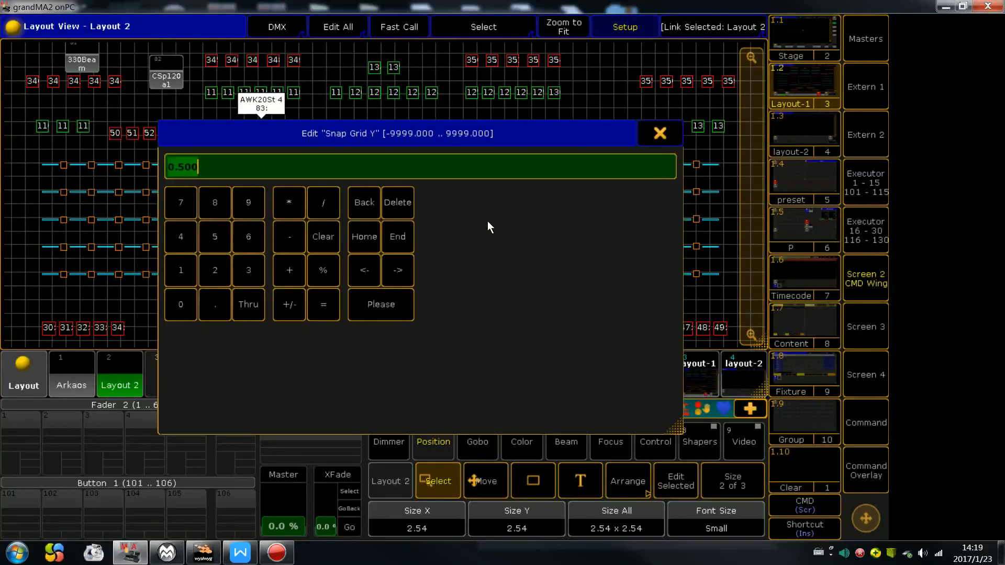
pyautogui.press('Return')
pyautogui.click(572, 135)
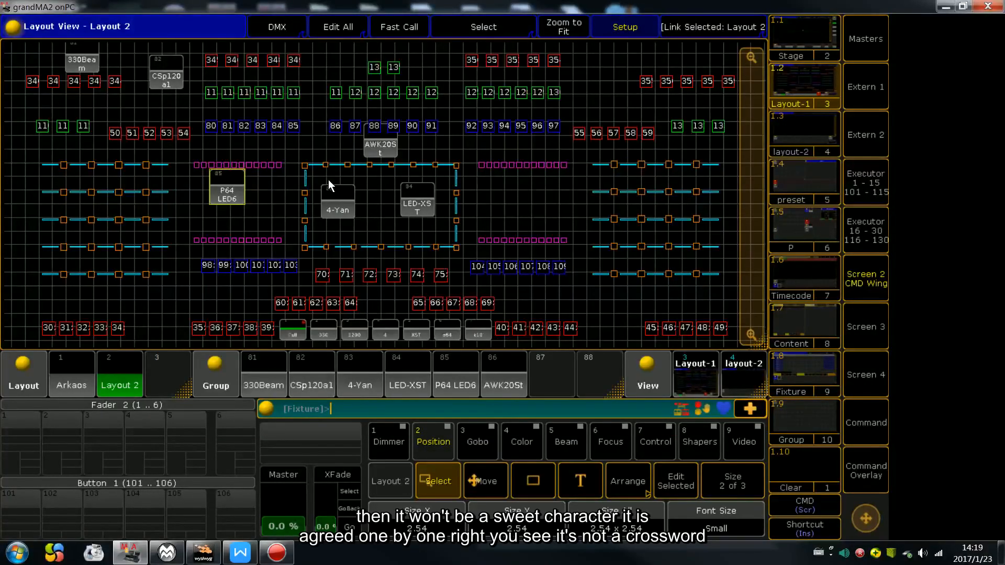
pyautogui.moveTo(233, 191)
pyautogui.mouseDown()
pyautogui.moveTo(223, 203)
pyautogui.moveTo(222, 186)
pyautogui.moveTo(195, 177)
pyautogui.moveTo(231, 183)
pyautogui.moveTo(213, 200)
pyautogui.moveTo(253, 180)
pyautogui.moveTo(206, 198)
pyautogui.moveTo(225, 186)
pyautogui.mouseUp()
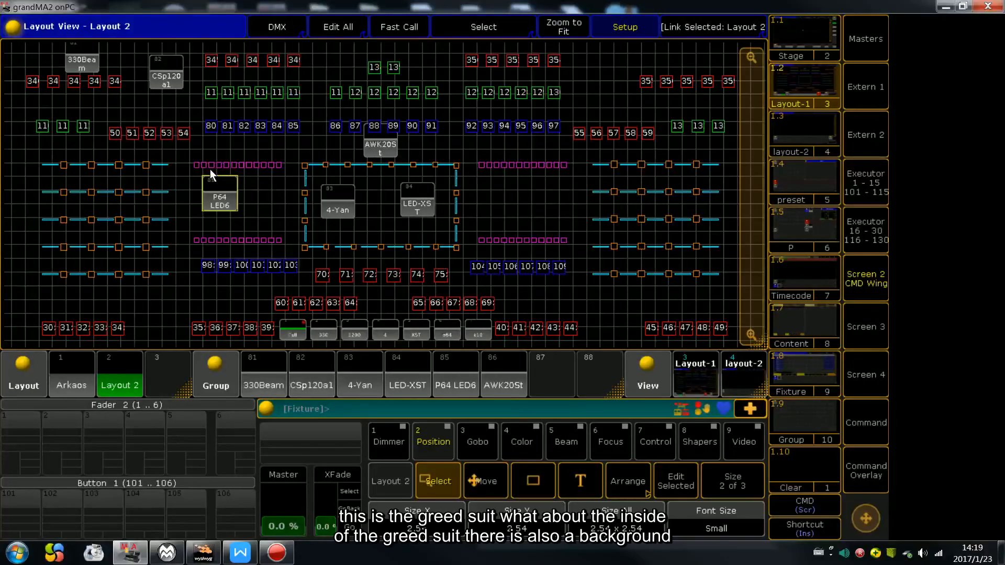
# Set the layout background to a saturated blue (0 8 255) at 100% brightness.
pyautogui.click(13, 26)
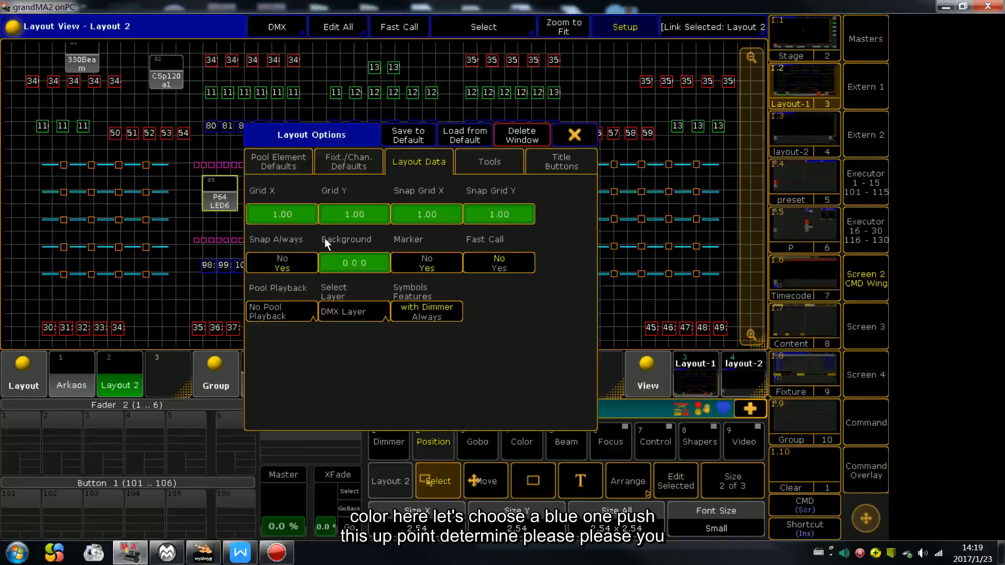
pyautogui.click(363, 264)
pyautogui.moveTo(459, 215); pyautogui.dragTo(459, 163)
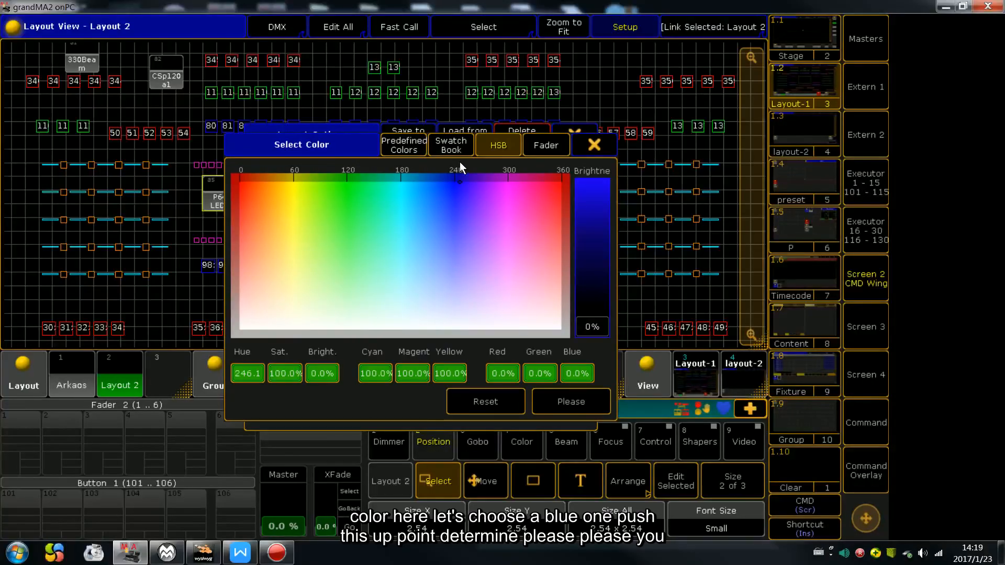
pyautogui.moveTo(583, 323); pyautogui.dragTo(602, 166)
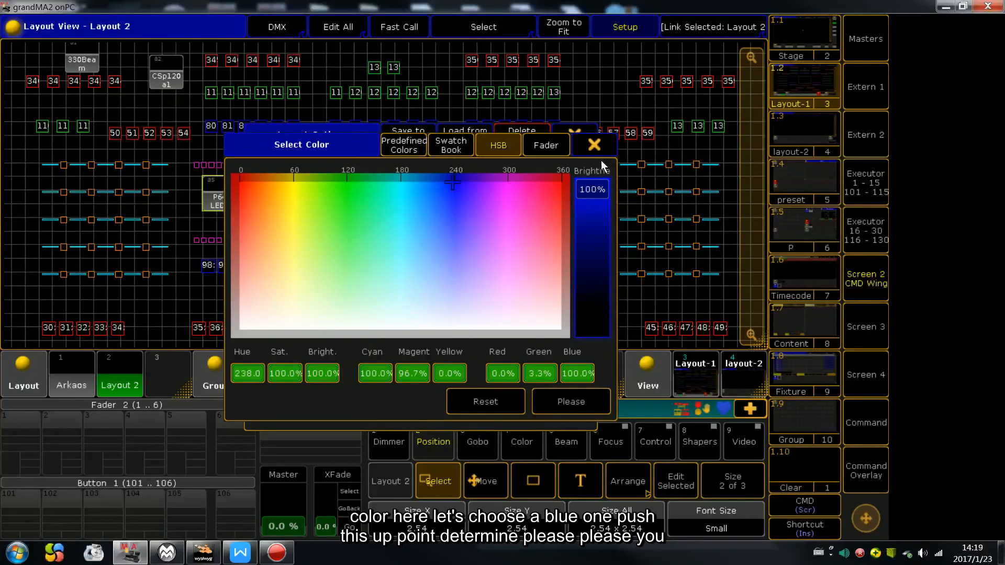
pyautogui.click(567, 404)
pyautogui.click(574, 134)
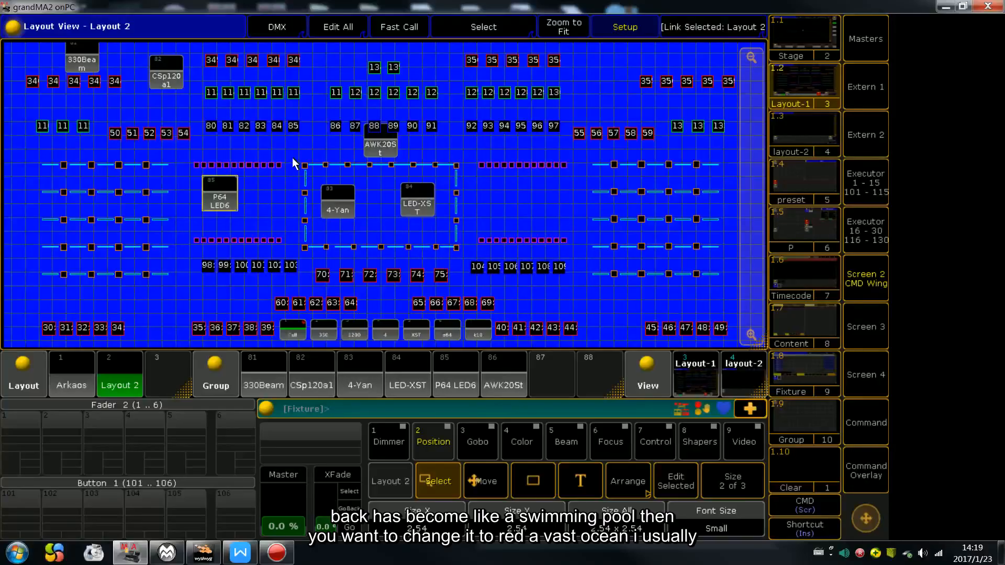
# Change the layout background to red (255 0 3).
pyautogui.click(11, 31)
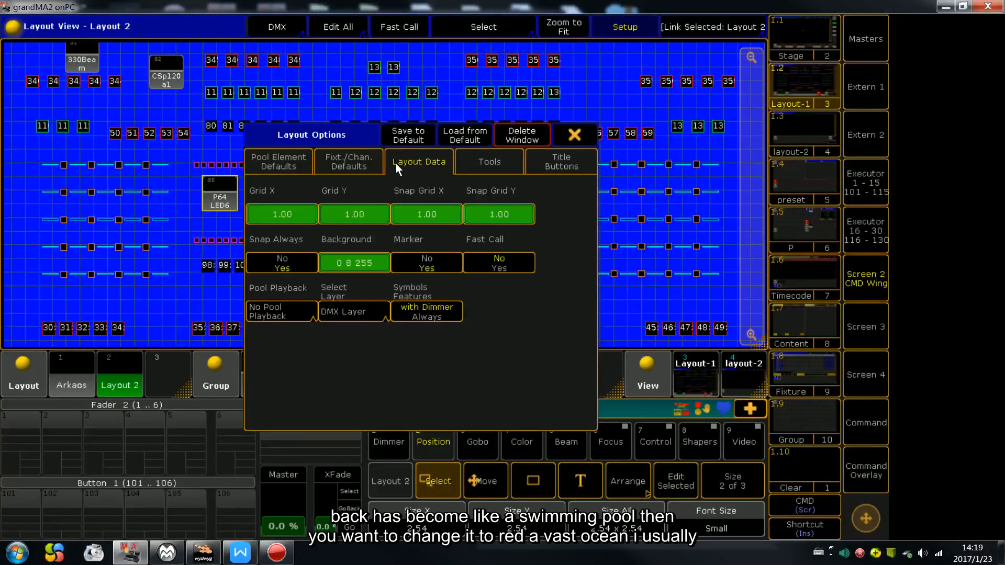
pyautogui.click(356, 261)
pyautogui.click(565, 175)
pyautogui.click(574, 401)
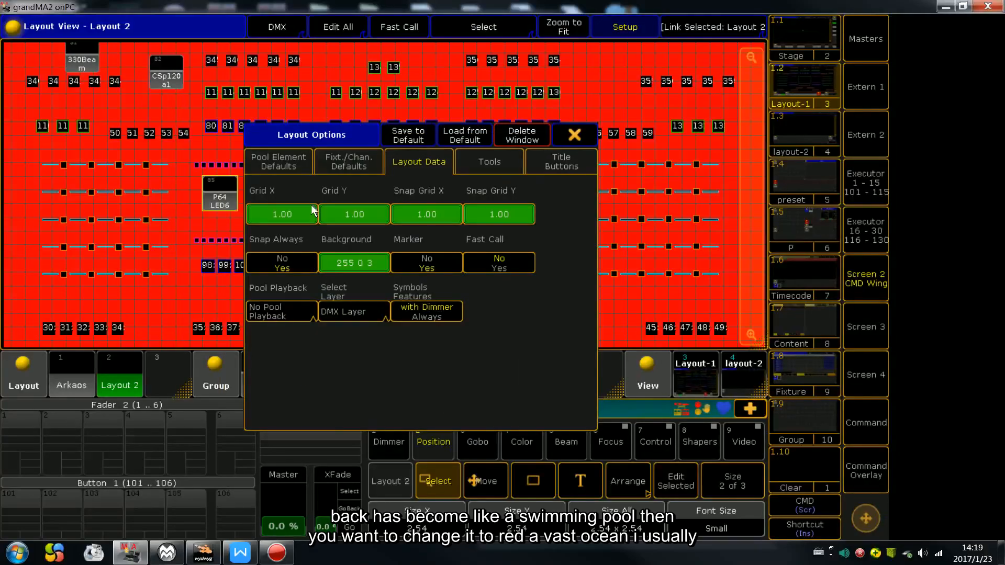
# Reset the layout background color to black (0 0 0).
pyautogui.click(372, 263)
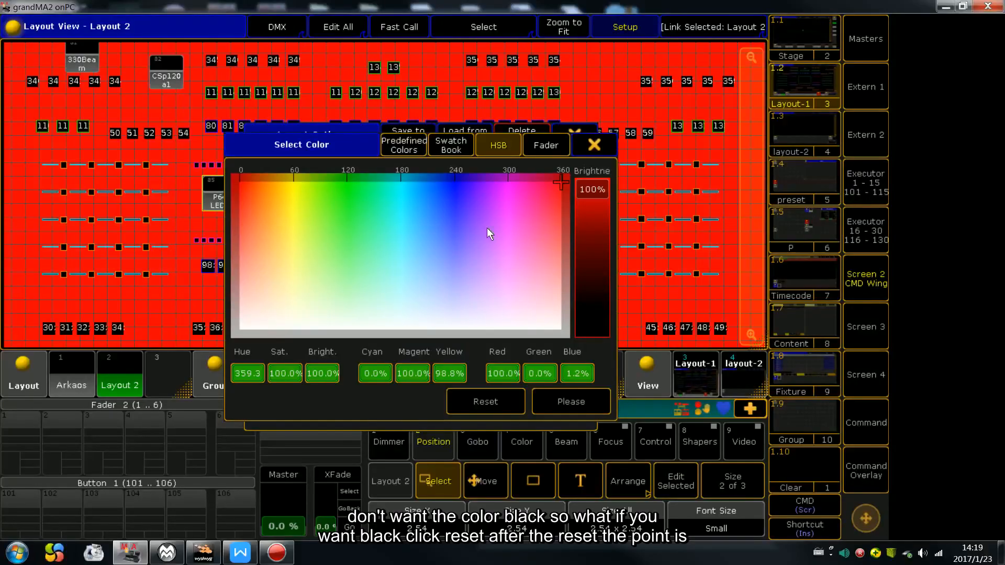
pyautogui.click(471, 404)
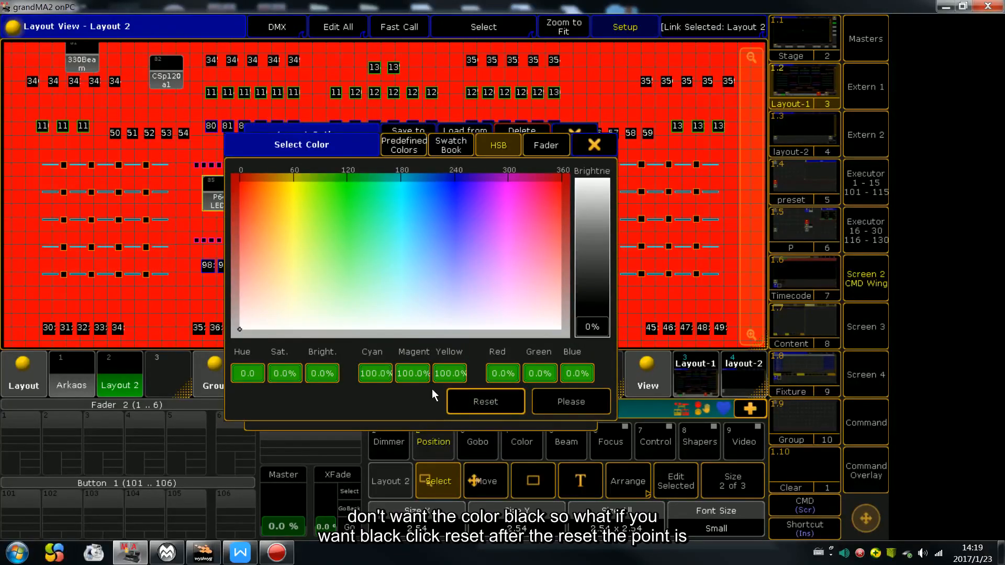
pyautogui.click(555, 409)
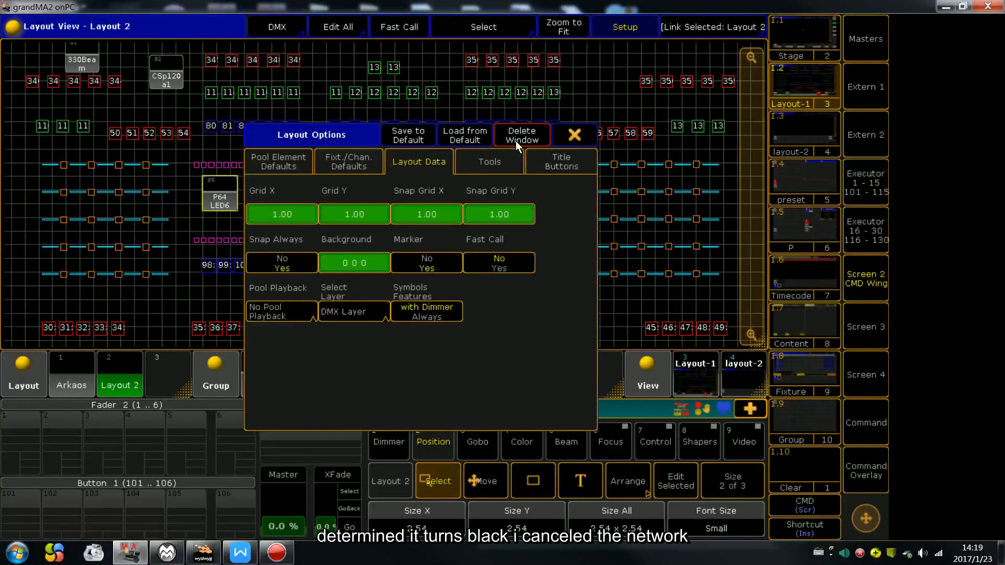
# Set Grid Y and Grid X to 0 to hide the layout grid.
pyautogui.click(344, 212)
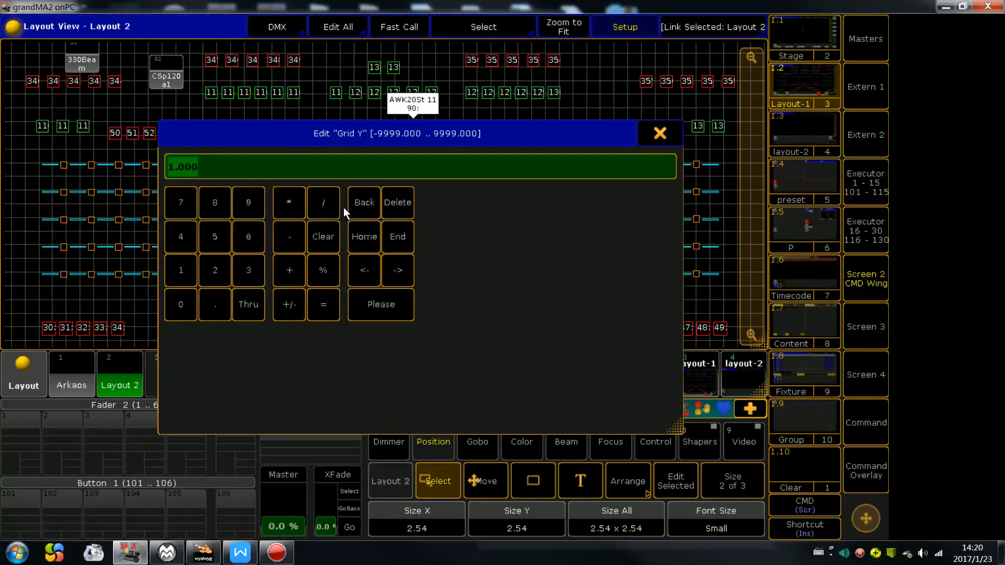
pyautogui.write('0')
pyautogui.press('Return')
pyautogui.click(291, 208)
pyautogui.write('0')
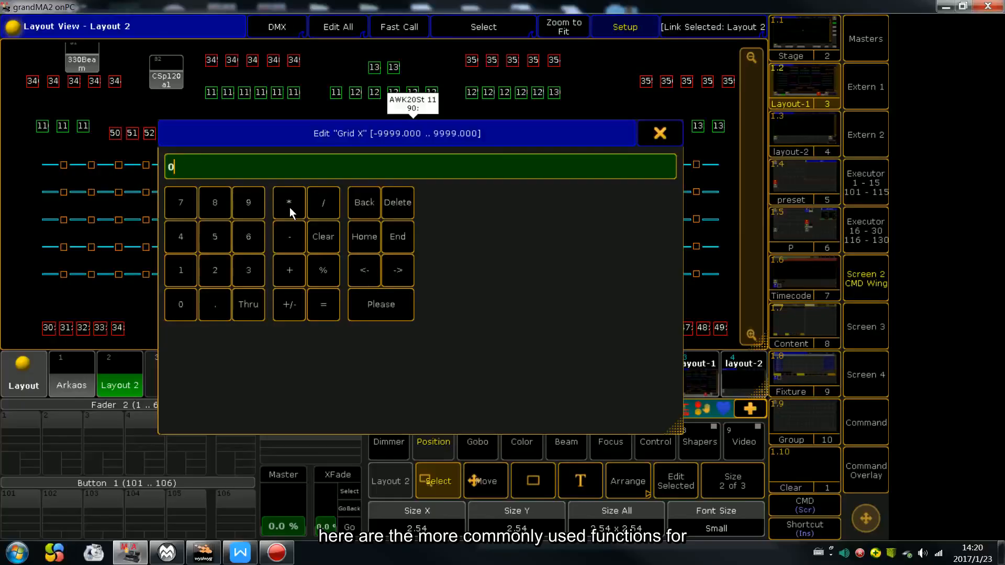
pyautogui.press('Return')
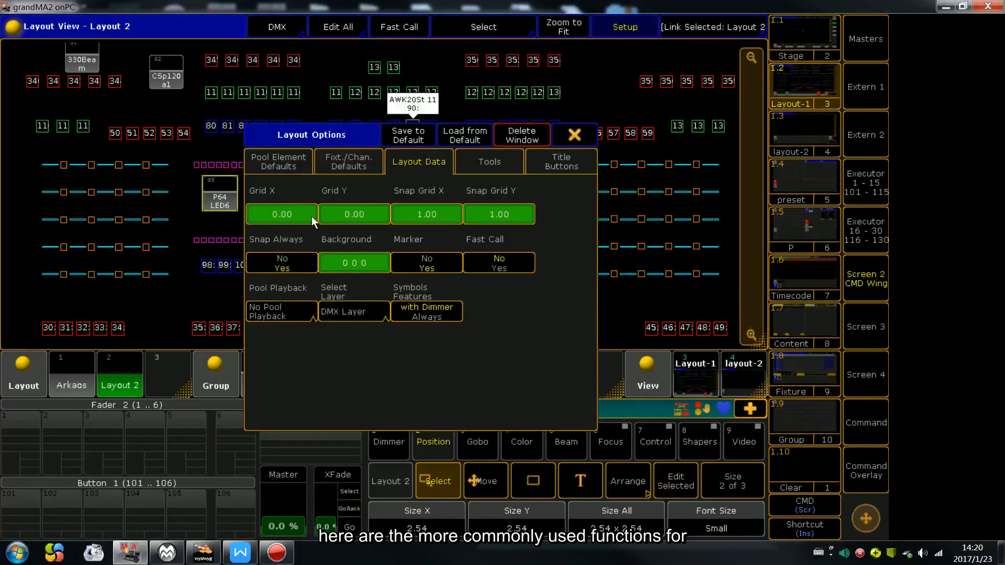
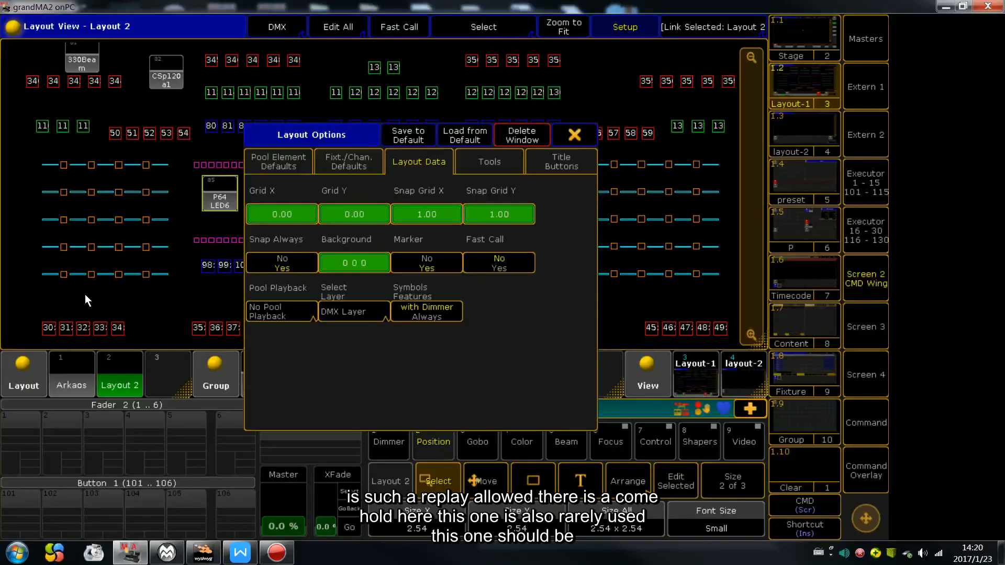
# Try the Pool Playback choices and the Always option for Symbols Features, restoring No Pool Playback and with Dimmer.
pyautogui.click(265, 312)
pyautogui.click(263, 362)
pyautogui.click(276, 308)
pyautogui.click(277, 333)
pyautogui.click(437, 320)
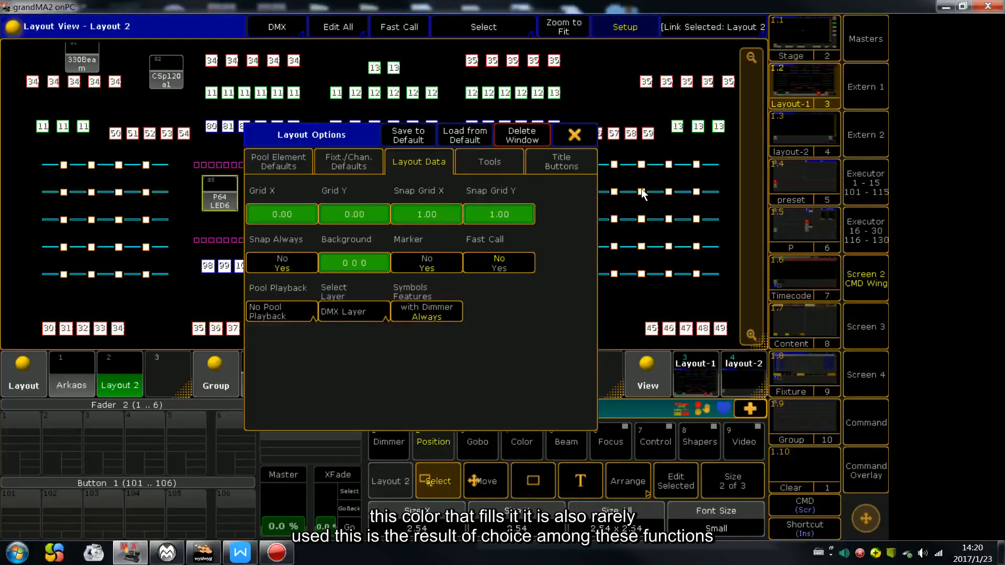
pyautogui.click(418, 305)
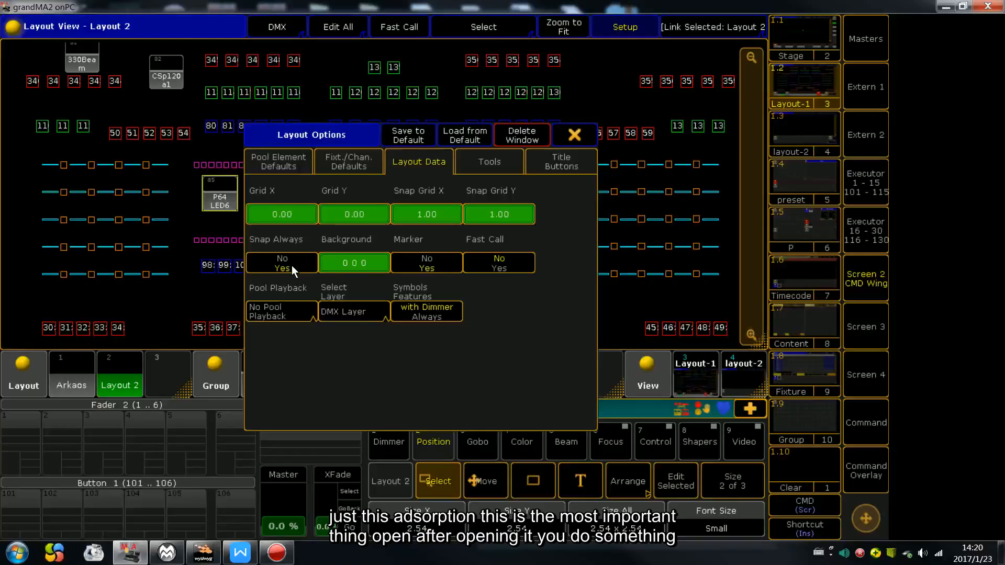
# Close the layout options and reposition the 330Beam, CSp120a1, P64 LED6, LED-XST and 4-Yan items with snapping so they line up.
pyautogui.click(575, 137)
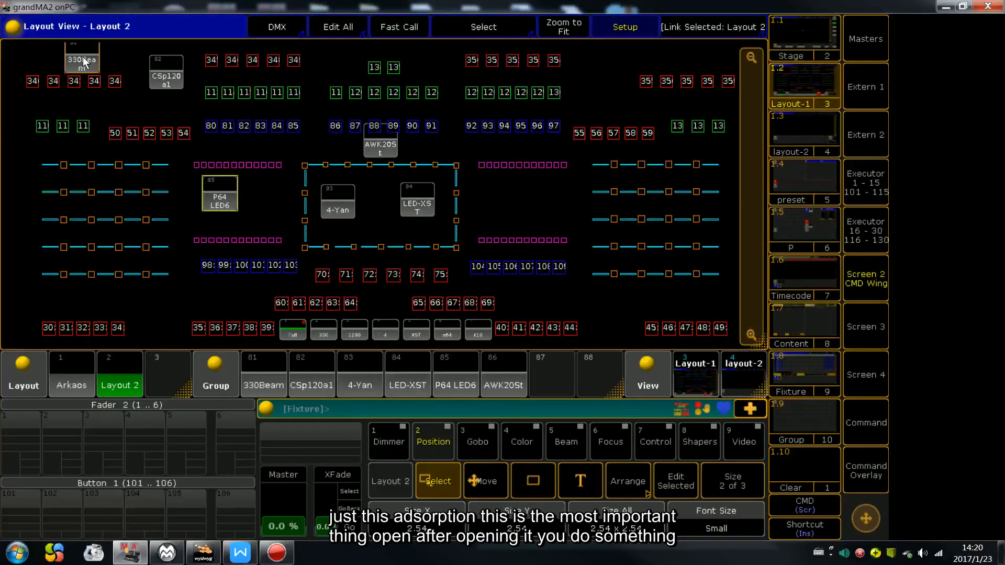
pyautogui.moveTo(84, 61)
pyautogui.mouseDown()
pyautogui.moveTo(110, 67)
pyautogui.moveTo(90, 63)
pyautogui.mouseUp()
pyautogui.moveTo(171, 77); pyautogui.dragTo(170, 90)
pyautogui.moveTo(228, 190); pyautogui.dragTo(240, 189)
pyautogui.moveTo(417, 205); pyautogui.dragTo(412, 191)
pyautogui.moveTo(320, 204); pyautogui.dragTo(331, 195)
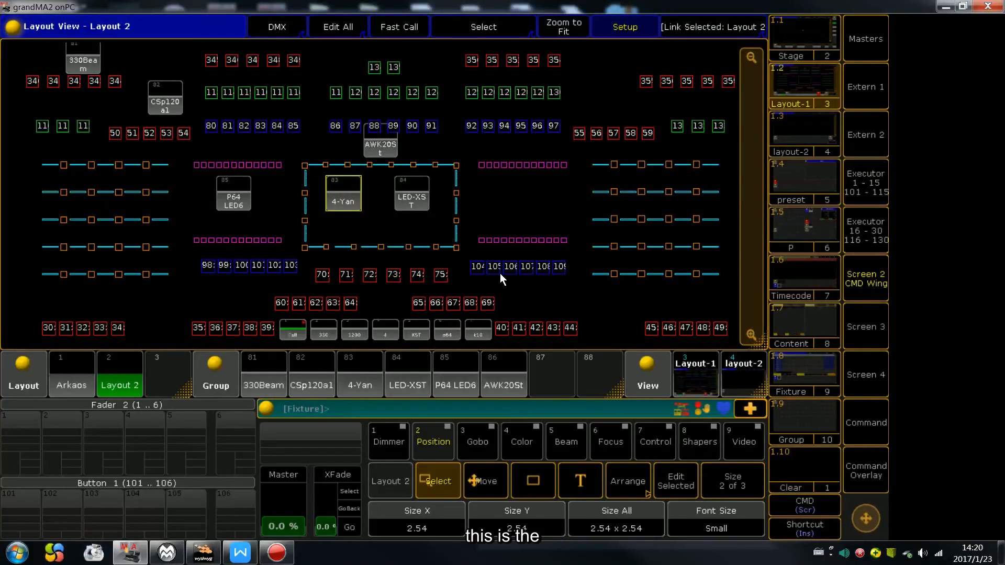
# Turn off the layout's Setup mode and shrink the Group pool window so it spans fewer cells.
pyautogui.click(557, 364)
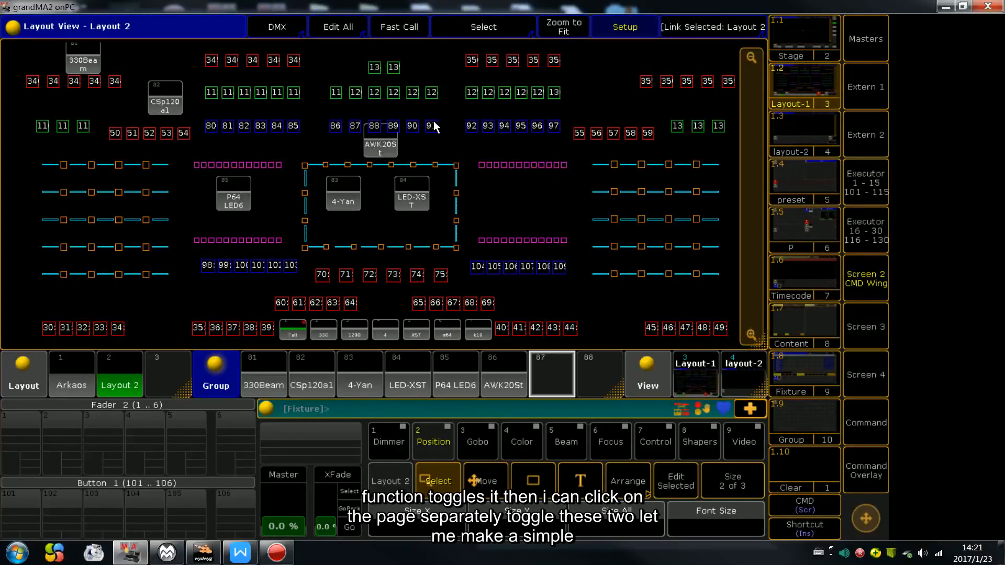
pyautogui.click(634, 32)
pyautogui.moveTo(604, 394); pyautogui.dragTo(529, 392)
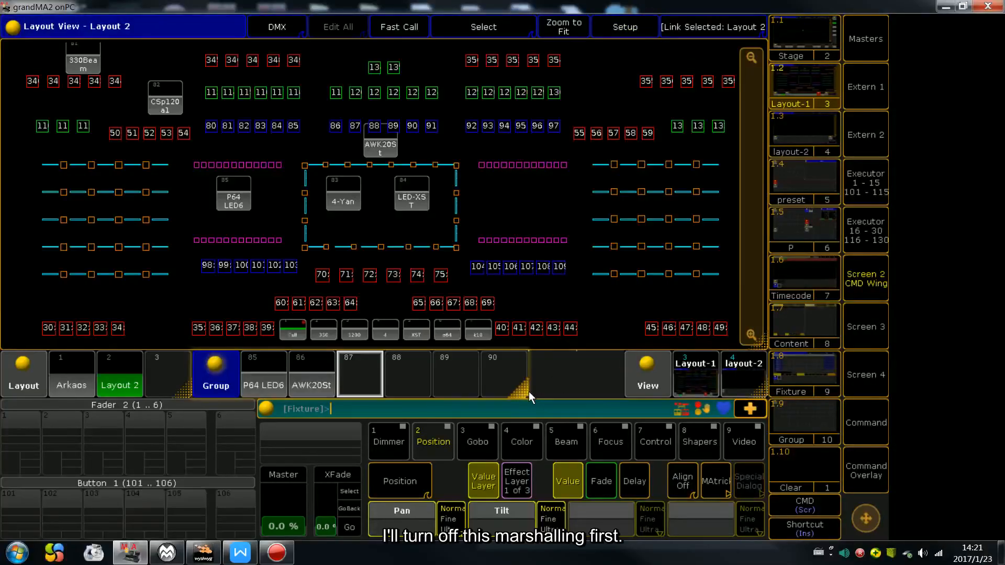
pyautogui.click(547, 363)
pyautogui.click(628, 166)
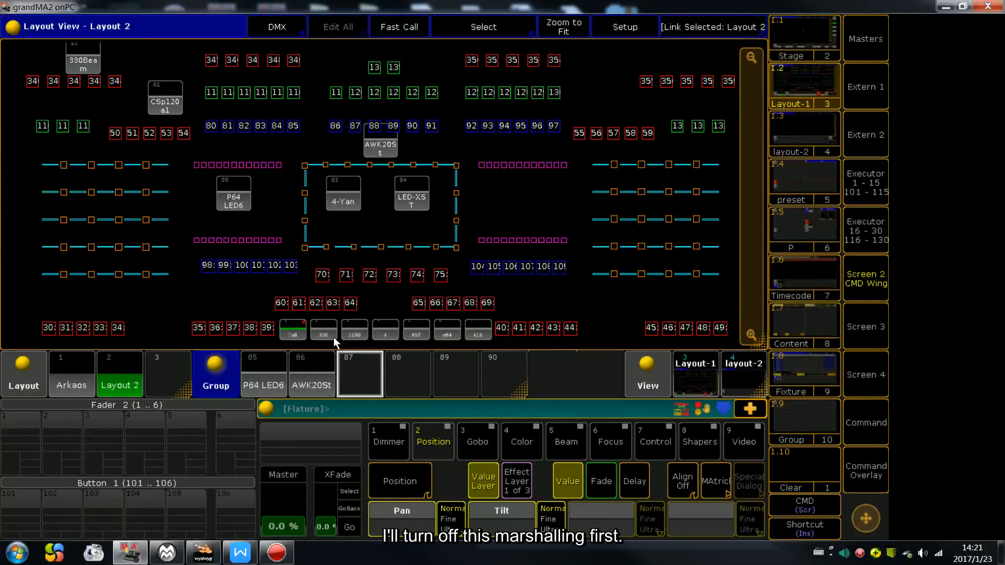
# Replace the Group pool window with a Macros pool window.
pyautogui.click(220, 362)
pyautogui.click(581, 132)
pyautogui.click(227, 359)
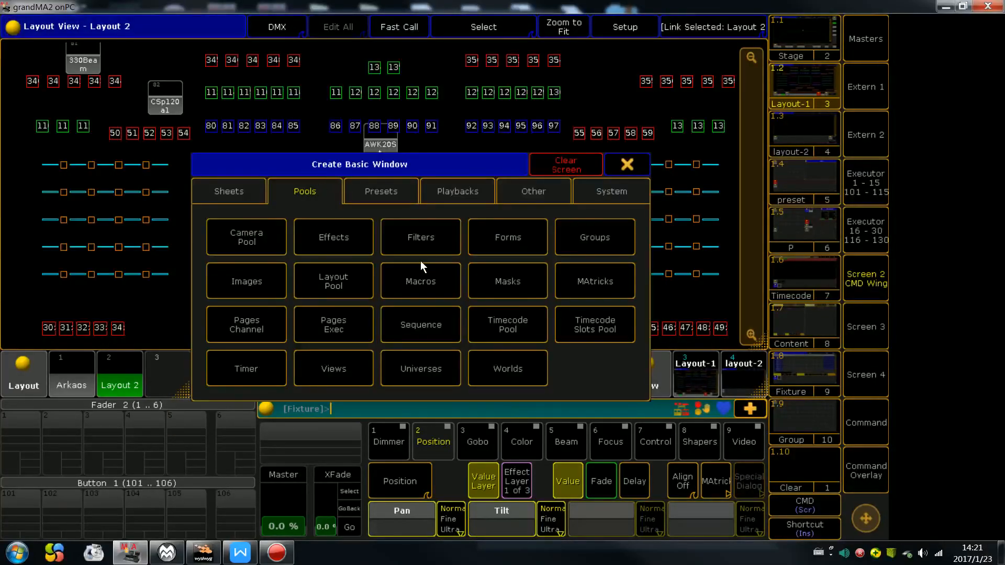
pyautogui.click(429, 297)
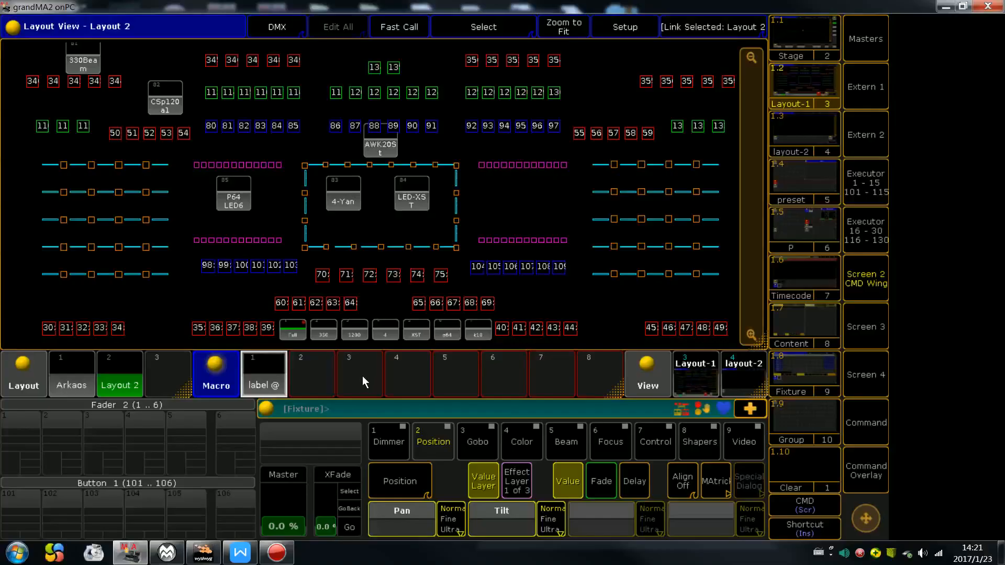
# Create macro 2 with a single command line reading "layout1" and close its editor.
pyautogui.click(316, 375)
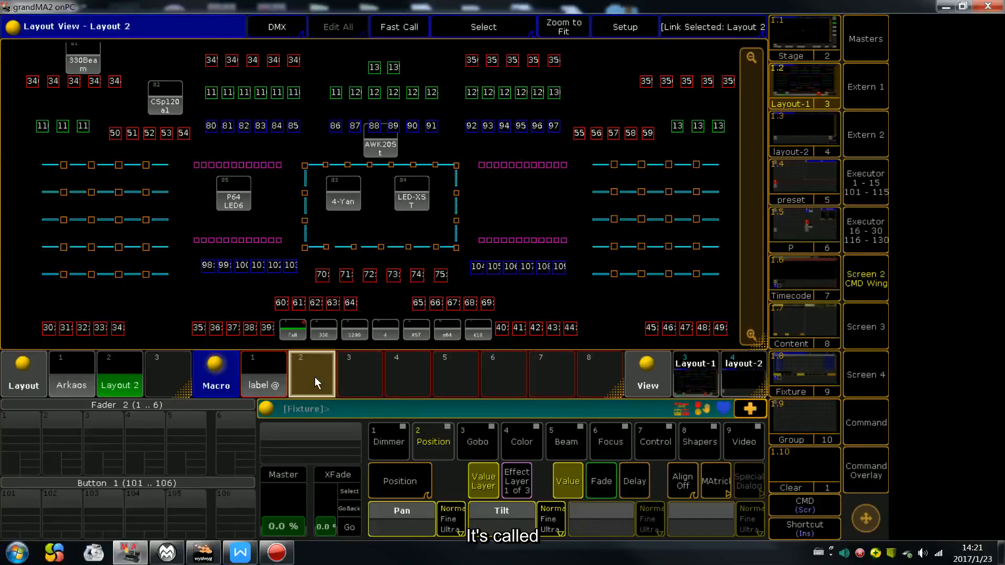
pyautogui.click(315, 377)
pyautogui.click(435, 212)
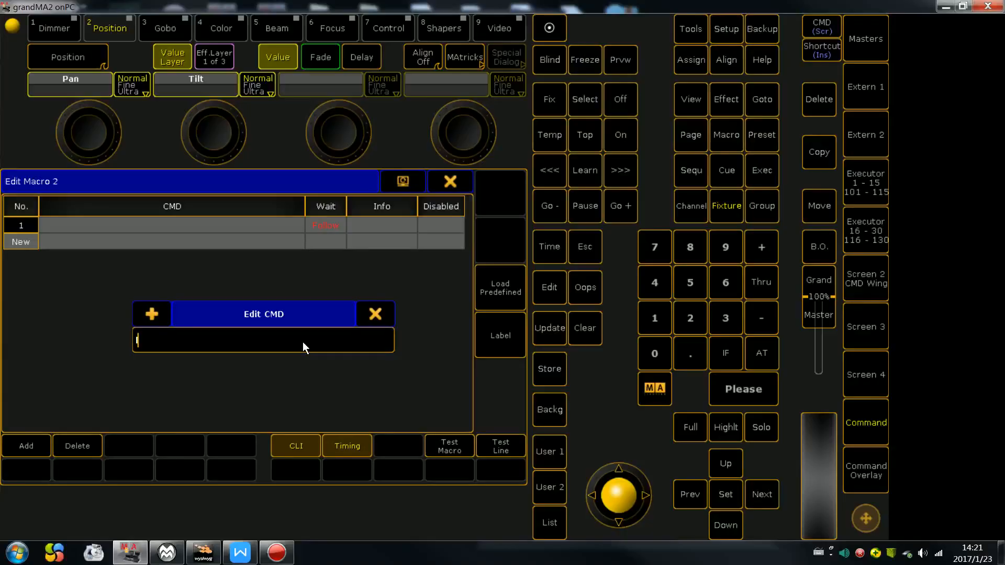
pyautogui.write('layout1')
pyautogui.press('Return')
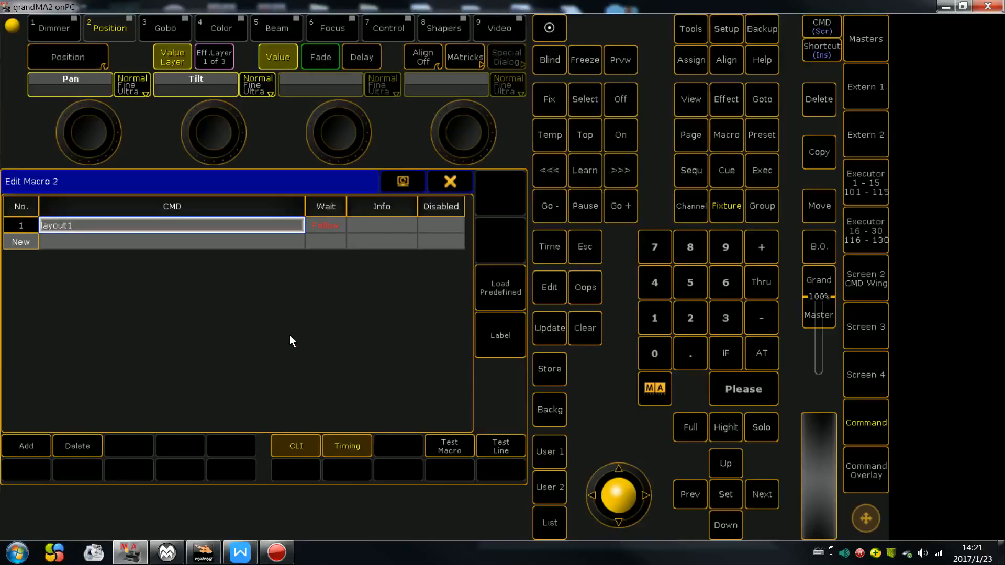
pyautogui.click(449, 183)
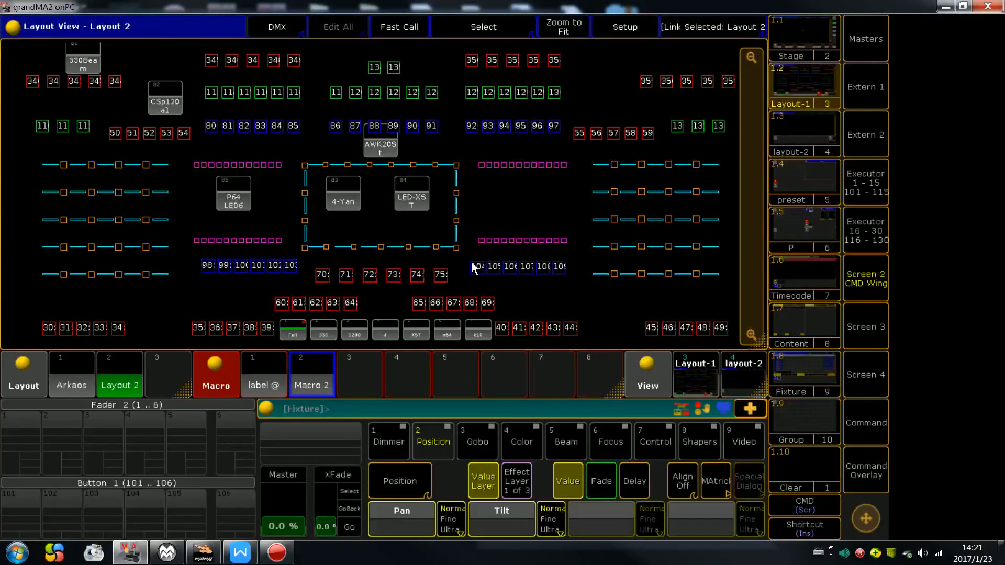
# Change macro 2's command line to "layout 1" and close the editor.
pyautogui.click(321, 375)
pyautogui.click(149, 225)
pyautogui.click(150, 224)
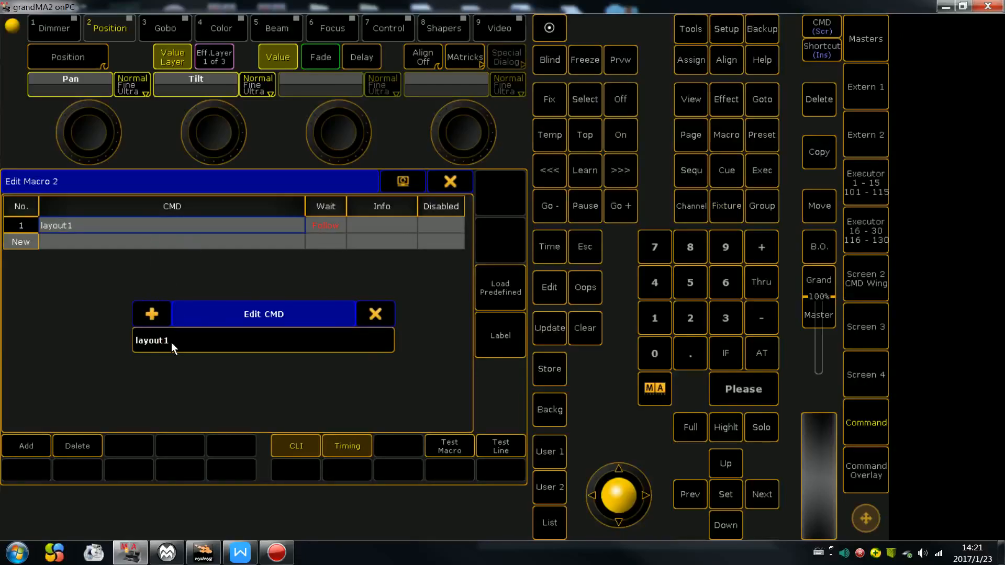
pyautogui.write('layout 1')
pyautogui.press('Return')
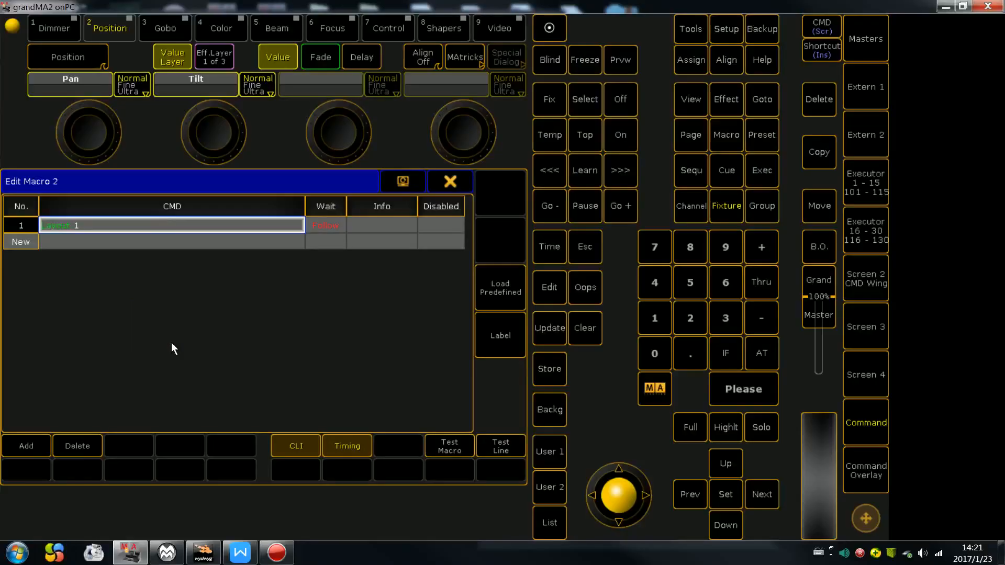
pyautogui.click(440, 181)
# Create macro 3 with the command line "layout 2" and close its editor.
pyautogui.click(356, 380)
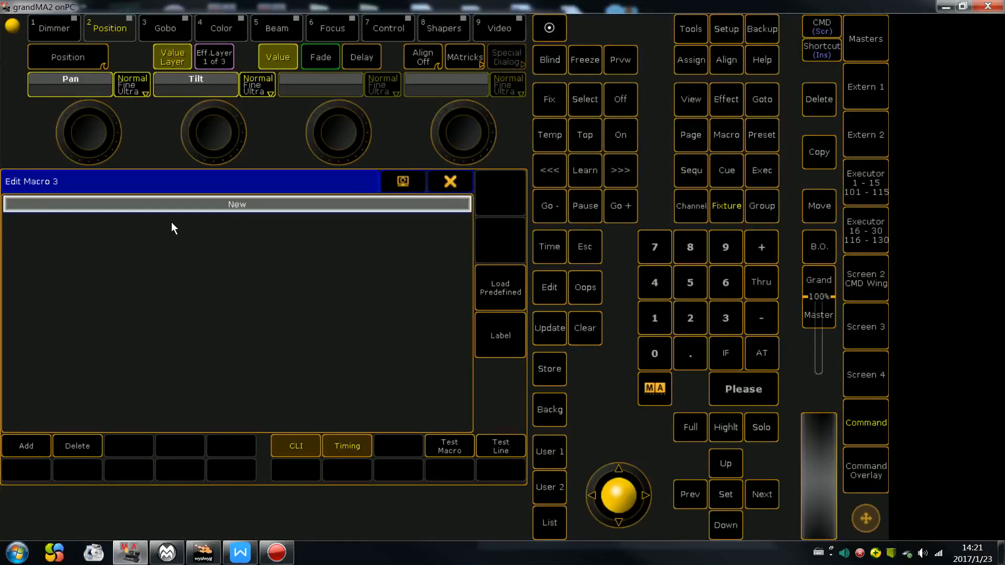
pyautogui.click(170, 210)
pyautogui.write('la')
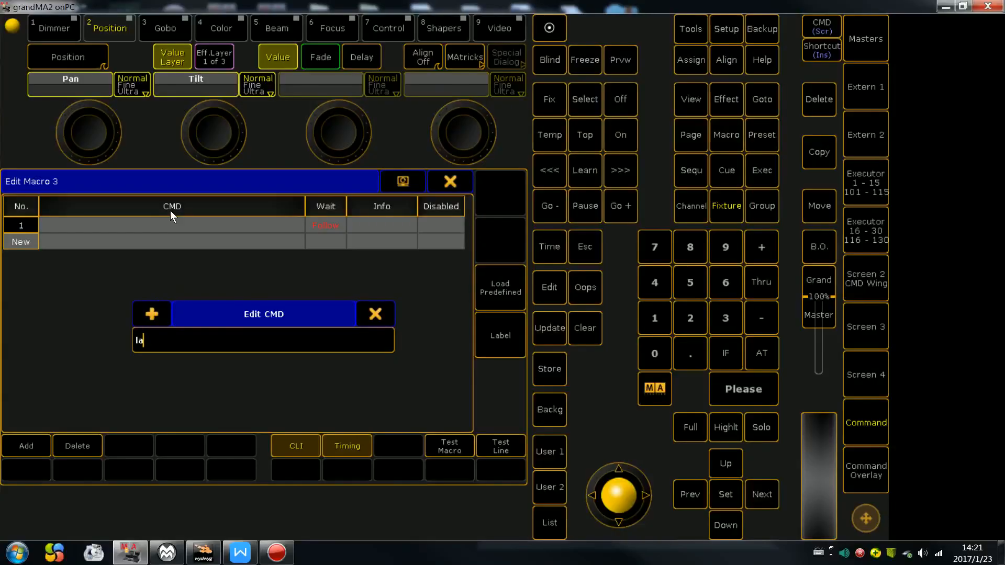
pyautogui.write('yout 2')
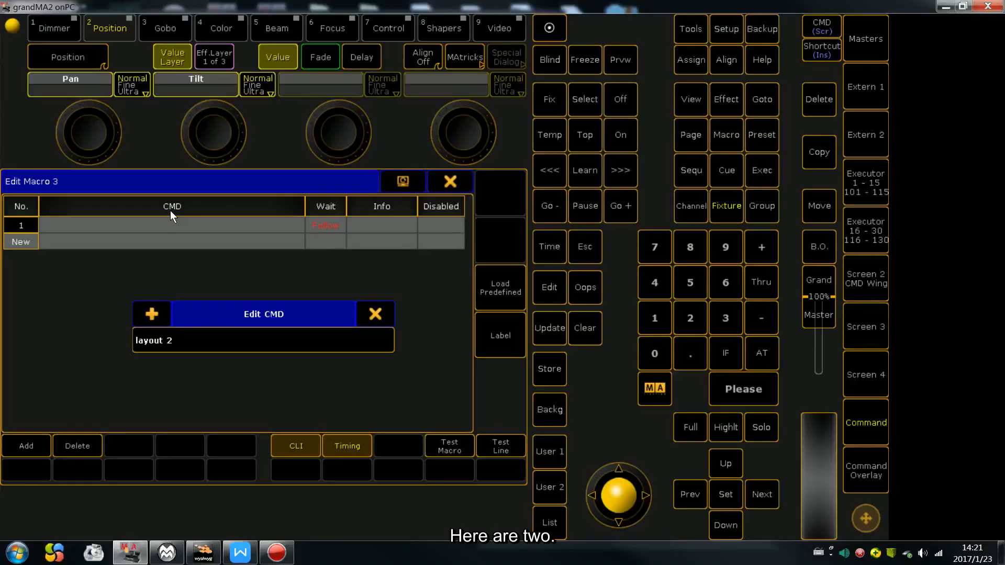
pyautogui.press('Return')
pyautogui.click(451, 181)
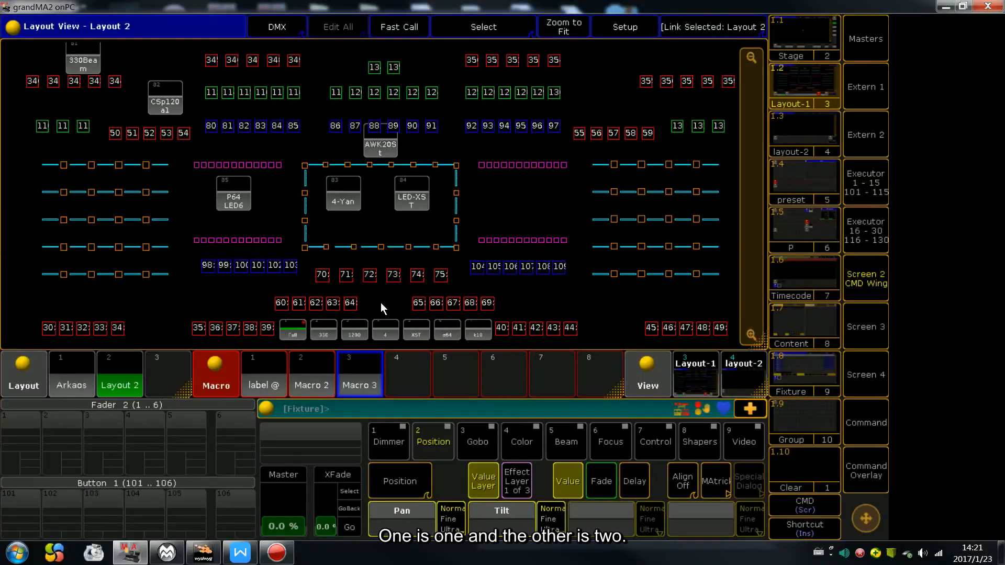
# Use the label macro to rename Macro 2 as 1.
pyautogui.click(273, 370)
pyautogui.click(312, 373)
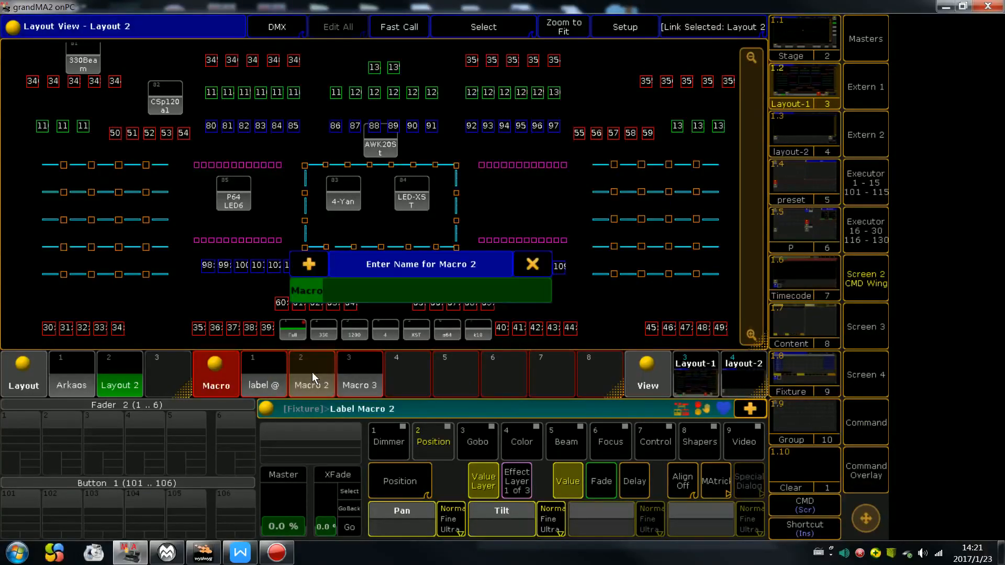
pyautogui.write('1')
pyautogui.press('Return')
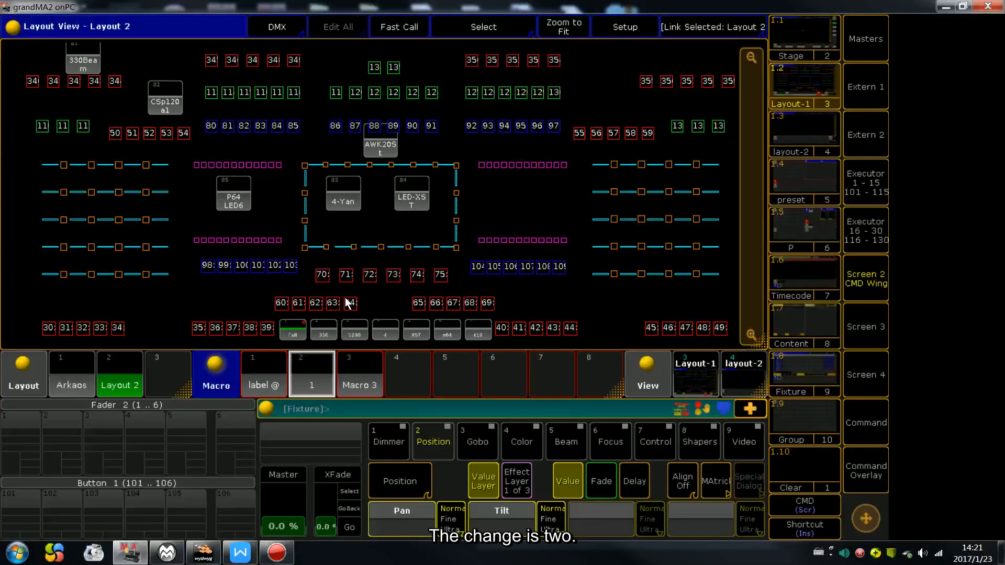
# Use the label macro to rename Macro 3 as 2.
pyautogui.click(270, 367)
pyautogui.click(356, 381)
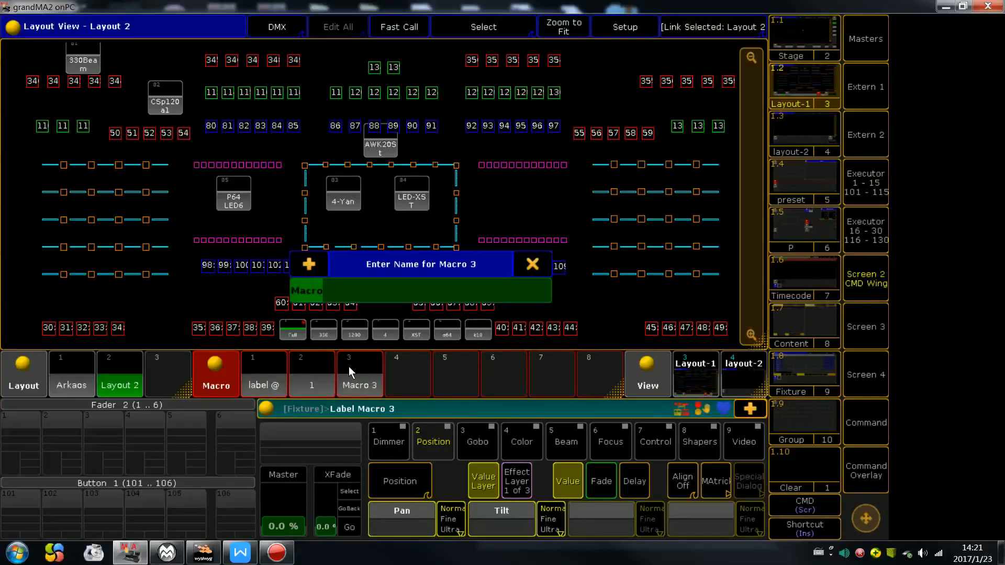
pyautogui.write('2')
pyautogui.press('Return')
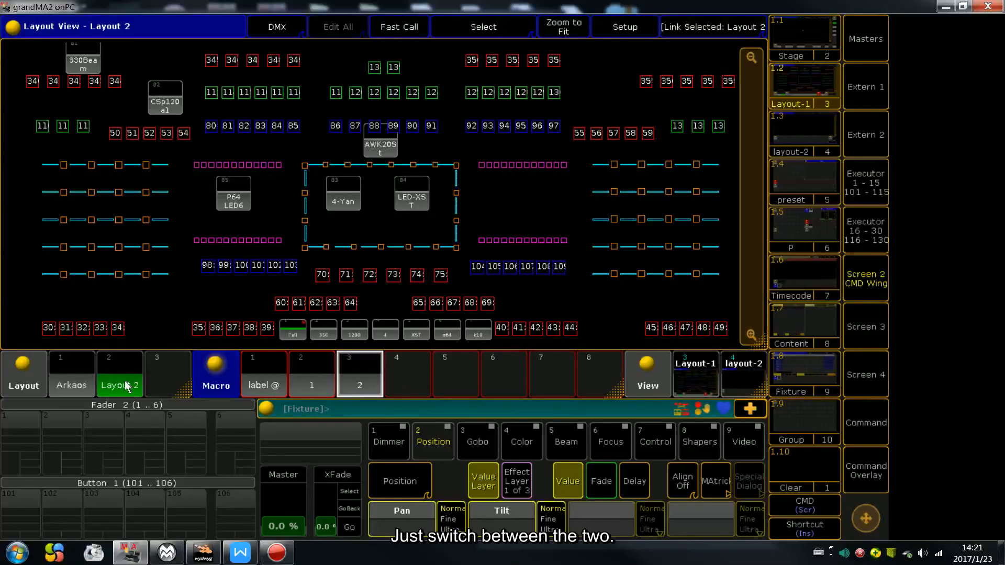
# Assign the macro labelled 1 to the empty spot right of the upper red fixture row in Layout 2.
pyautogui.click(419, 373)
pyautogui.press('a')
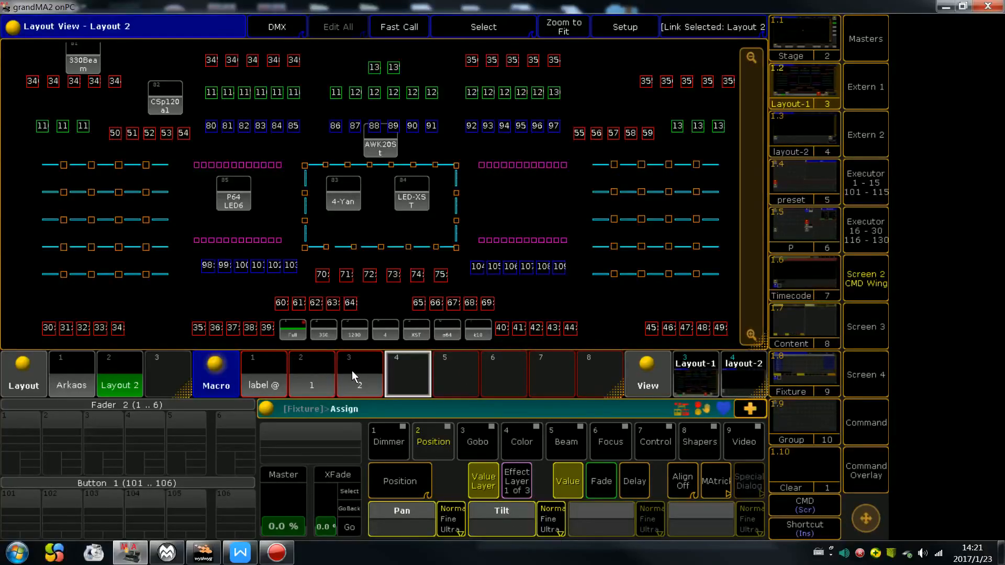
pyautogui.click(317, 375)
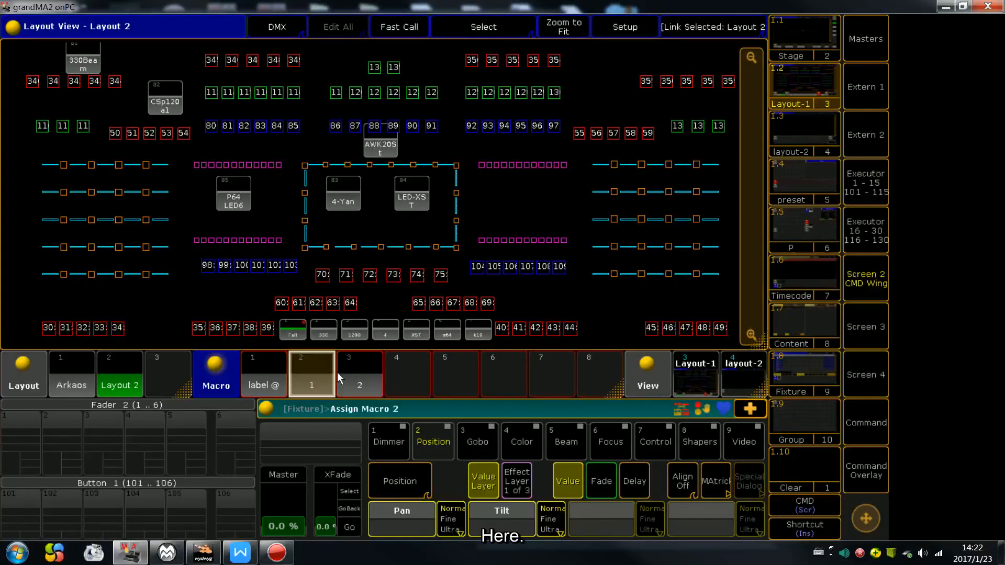
pyautogui.click(588, 86)
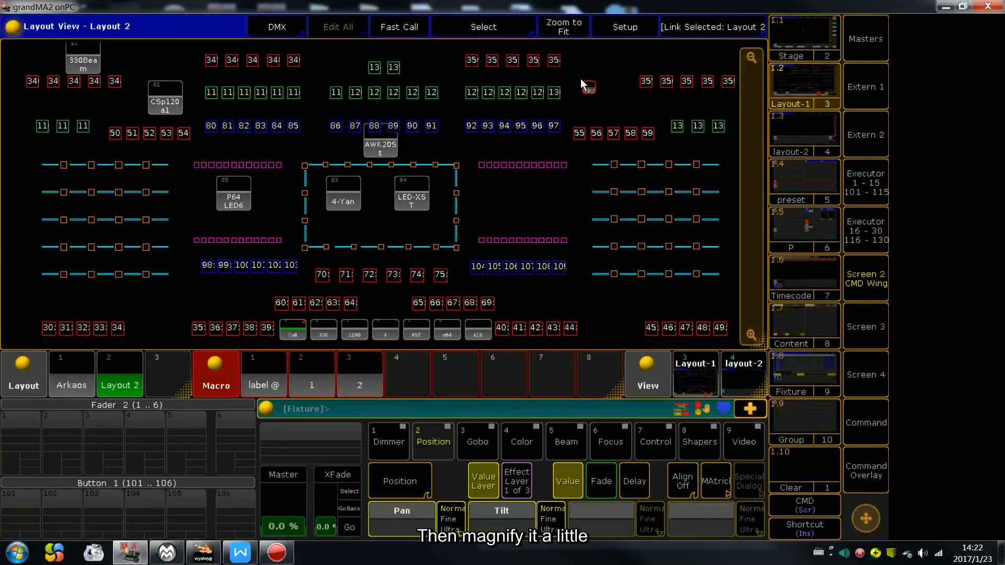
# In Setup mode, resize the new macro item to 3.00 x 3.00 and shift it slightly up, leaving Setup mode when done.
pyautogui.click(625, 26)
pyautogui.click(588, 87)
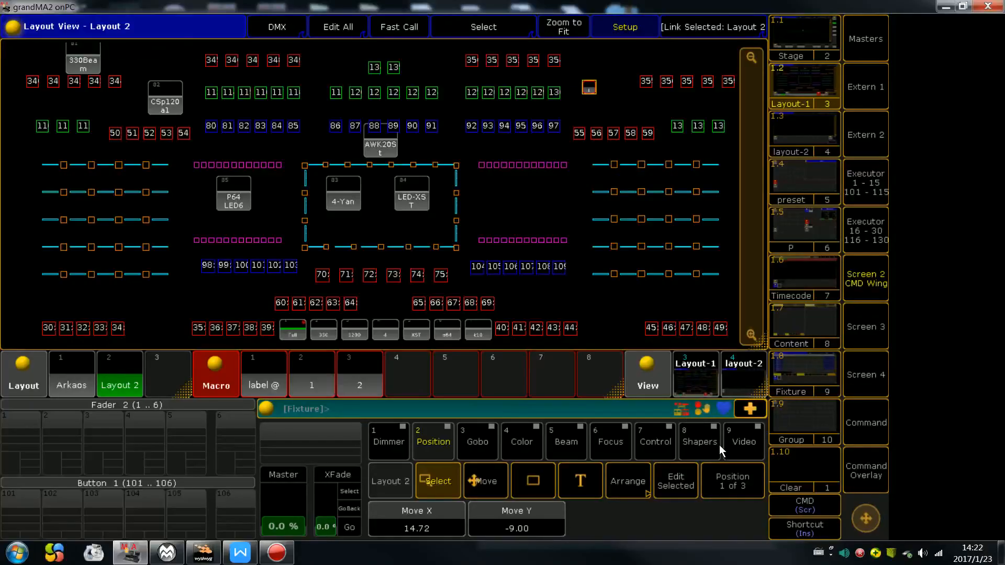
pyautogui.scroll(10, 767, 527)
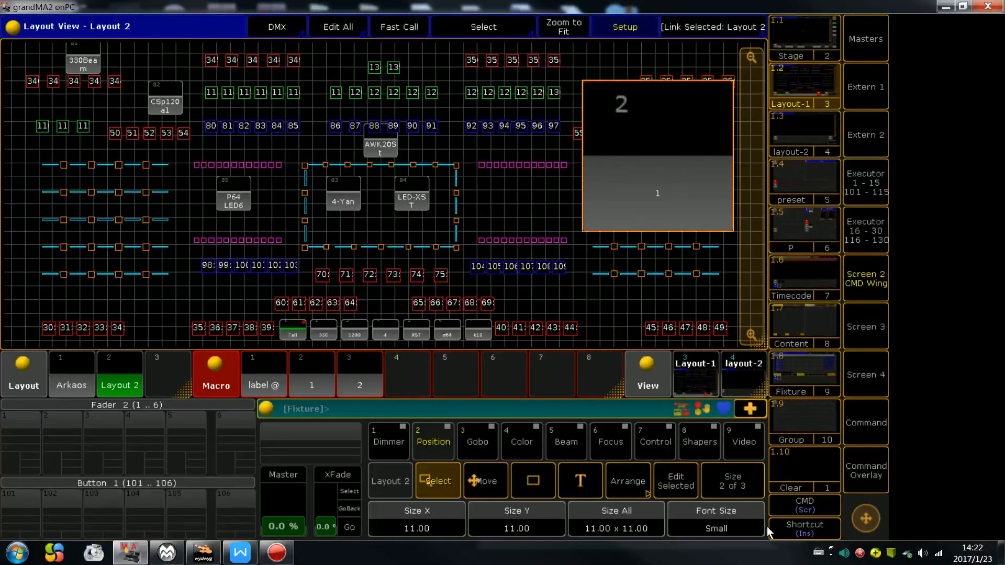
pyautogui.scroll(-9, 767, 527)
pyautogui.scroll(1, 768, 527)
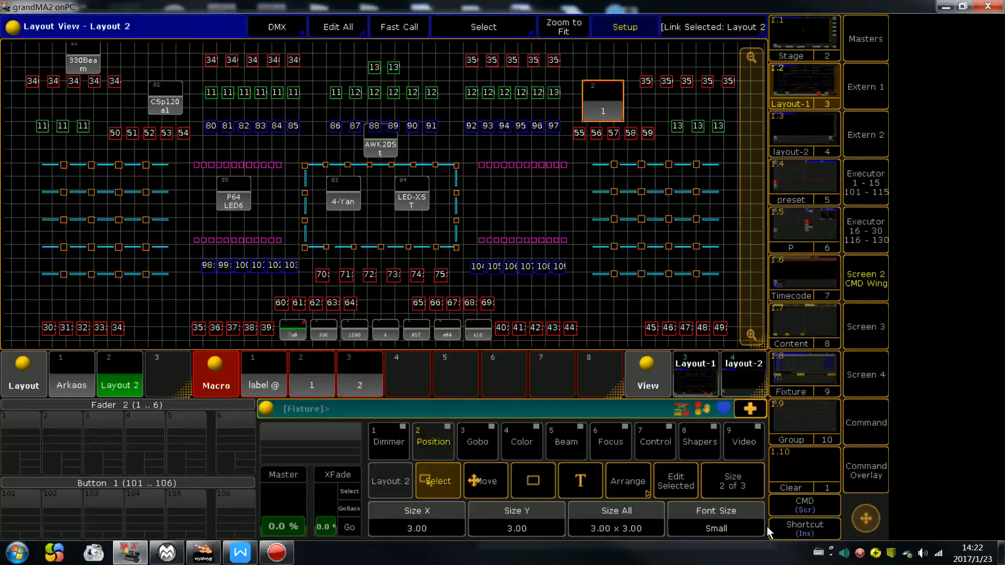
pyautogui.moveTo(601, 96); pyautogui.dragTo(599, 82)
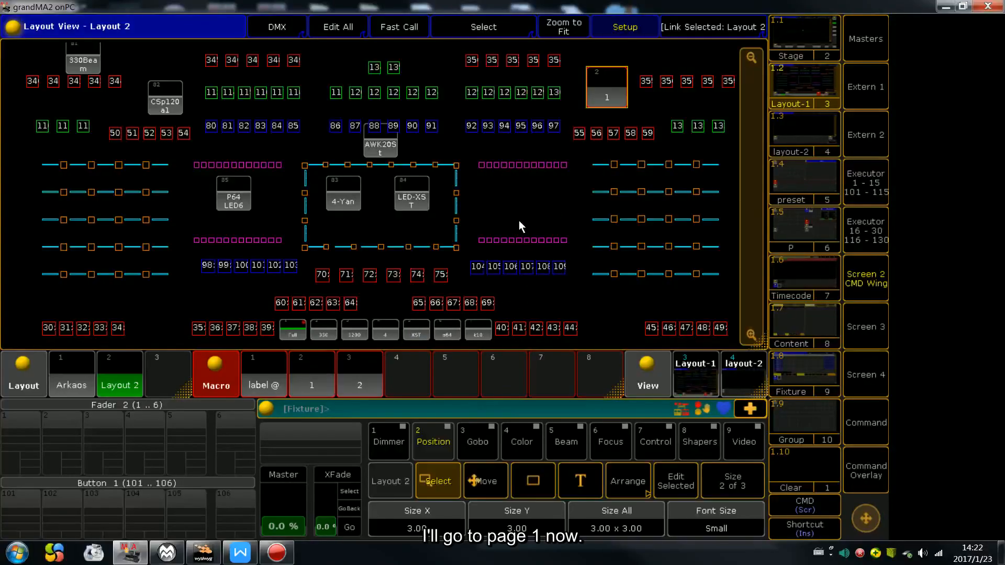
pyautogui.click(625, 27)
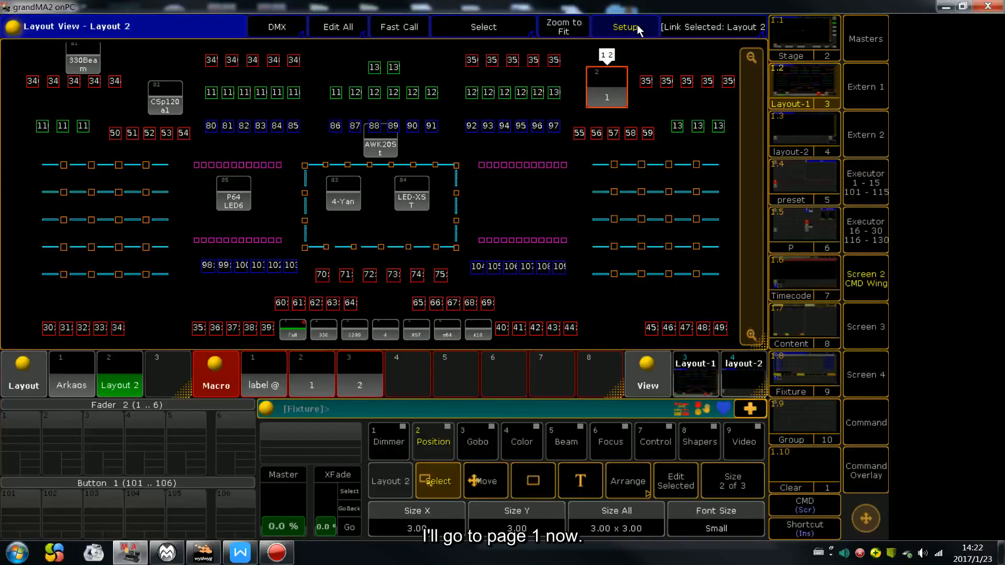
# Show the Arkaos layout and assign the macro labelled 2 just outside the frame's upper right corner.
pyautogui.click(83, 374)
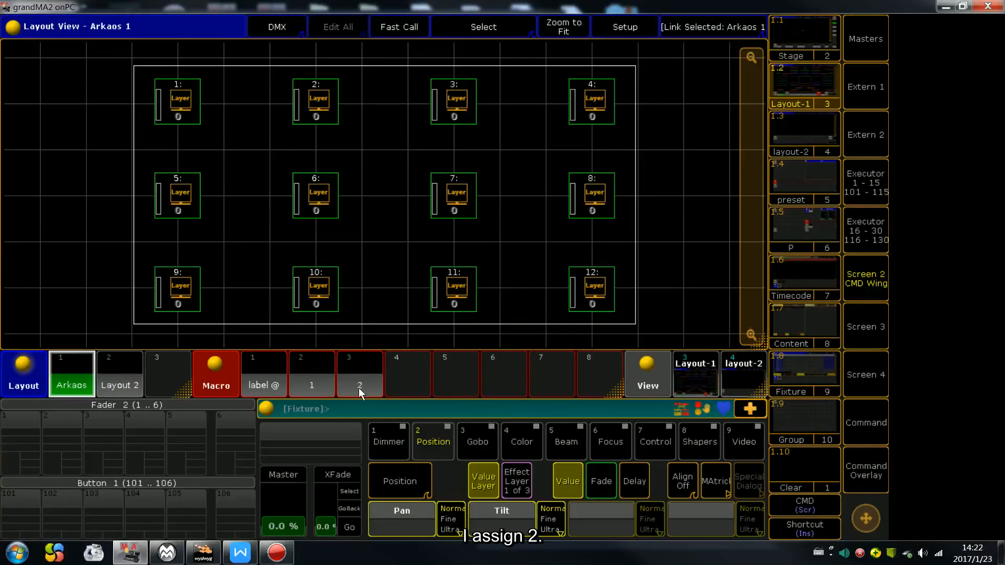
pyautogui.press('a')
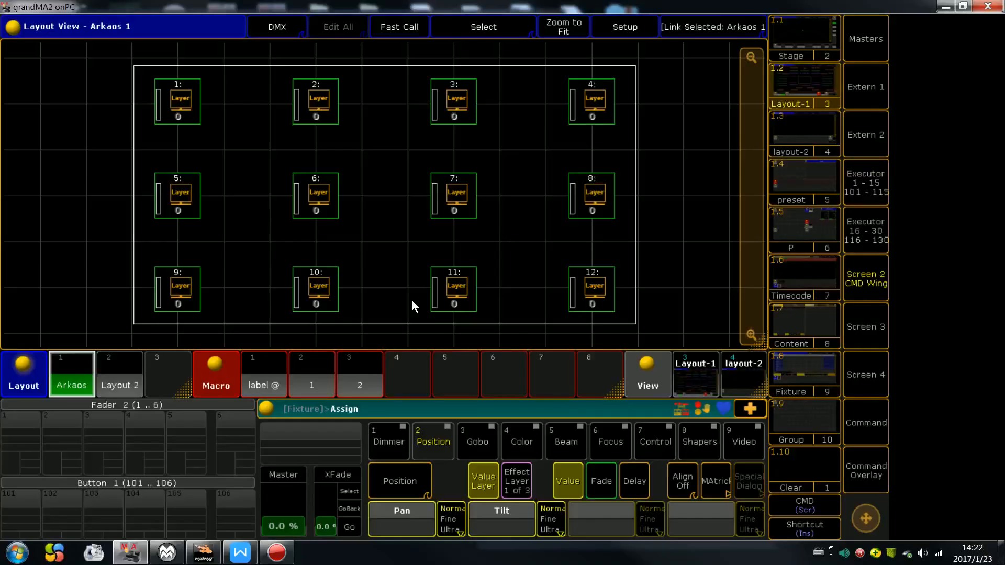
pyautogui.click(355, 385)
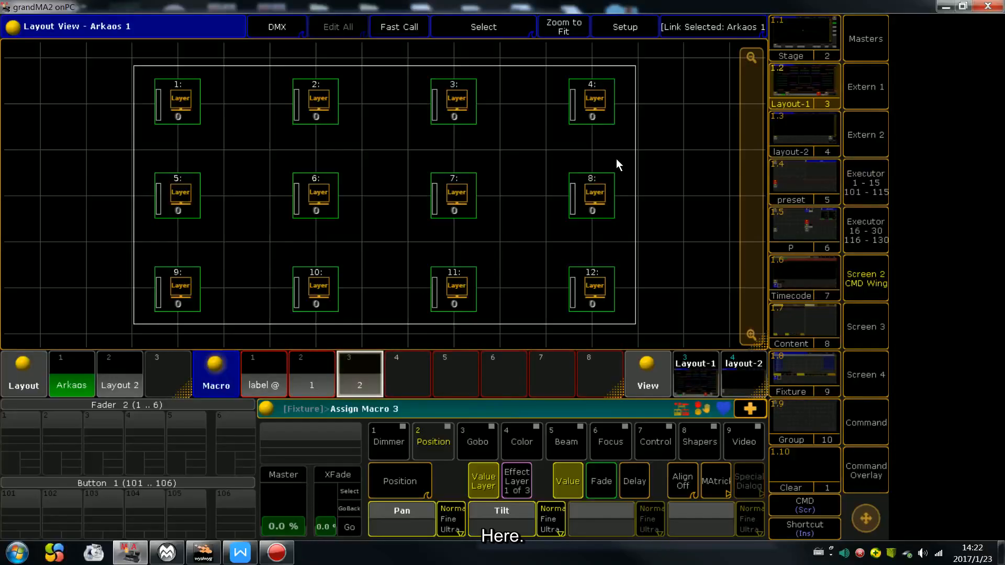
pyautogui.click(657, 74)
# In Setup mode, turn on Snap Always for the Arkaos layout, snap the macro item slightly away from the frame, and exit Setup mode.
pyautogui.click(625, 27)
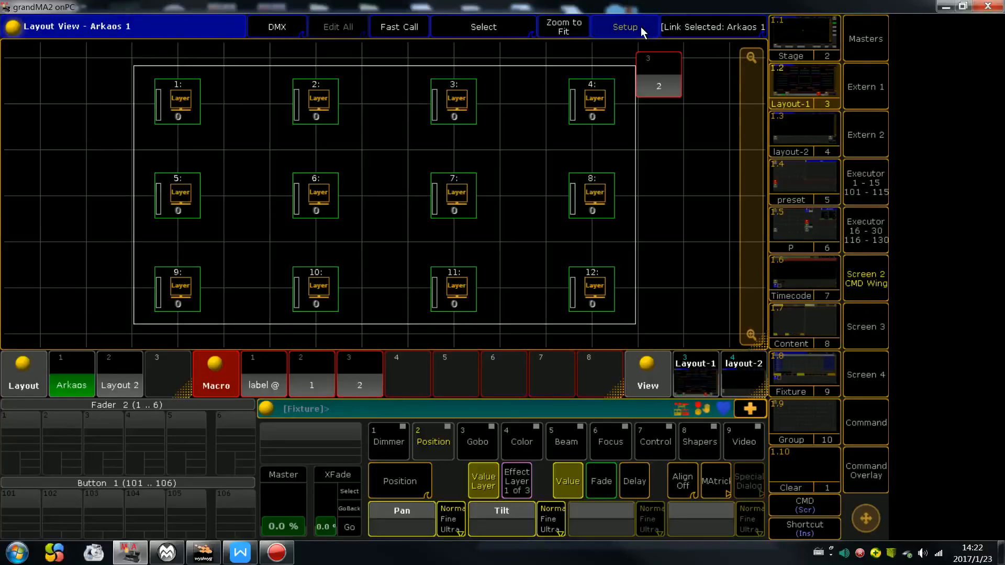
pyautogui.click(672, 88)
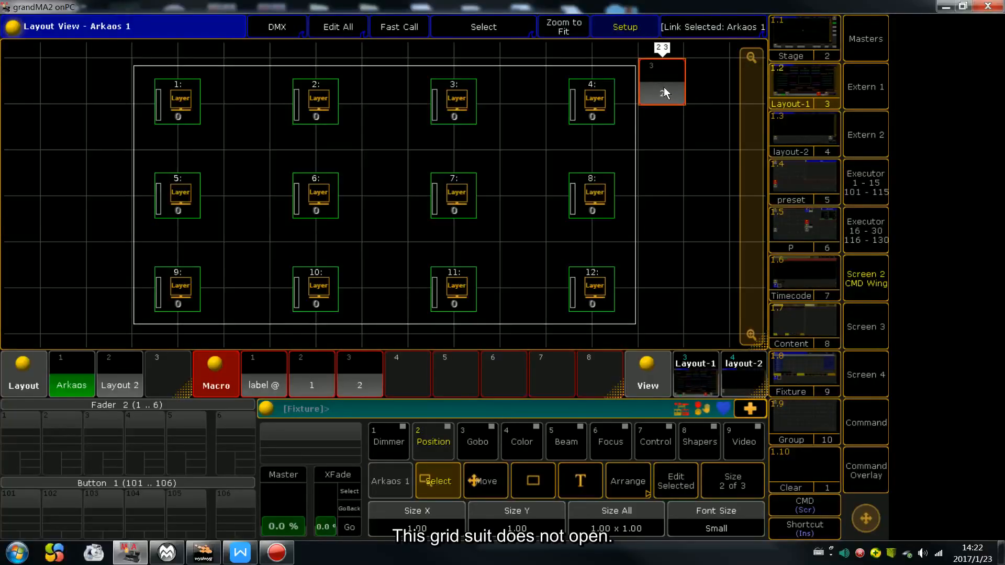
pyautogui.click(14, 27)
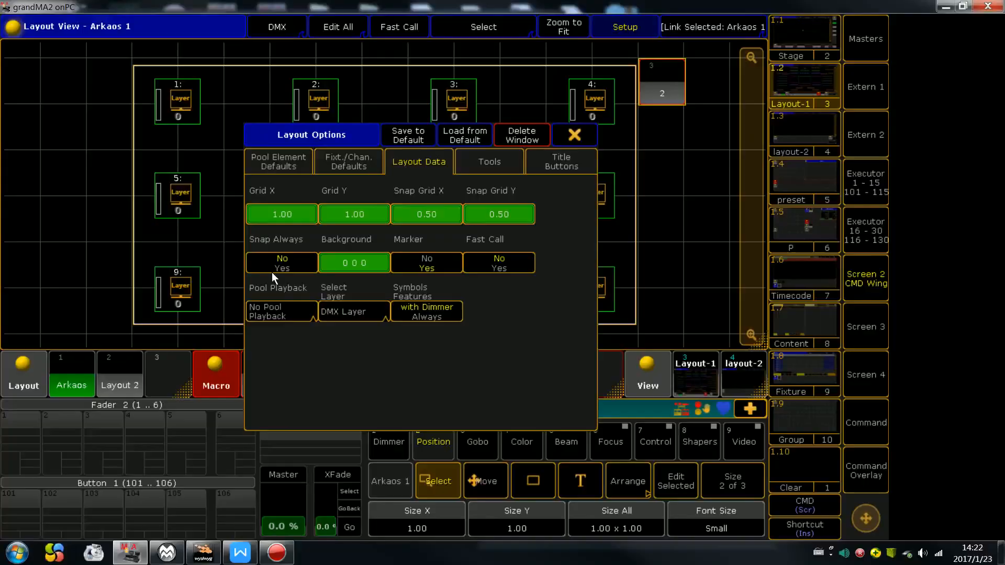
pyautogui.click(555, 141)
pyautogui.moveTo(668, 83); pyautogui.dragTo(691, 79)
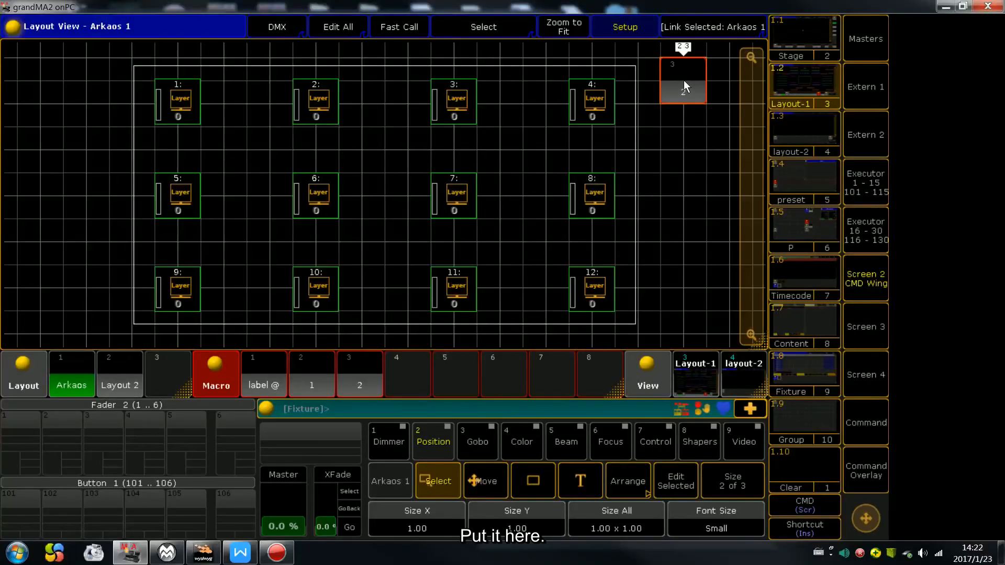
pyautogui.click(634, 27)
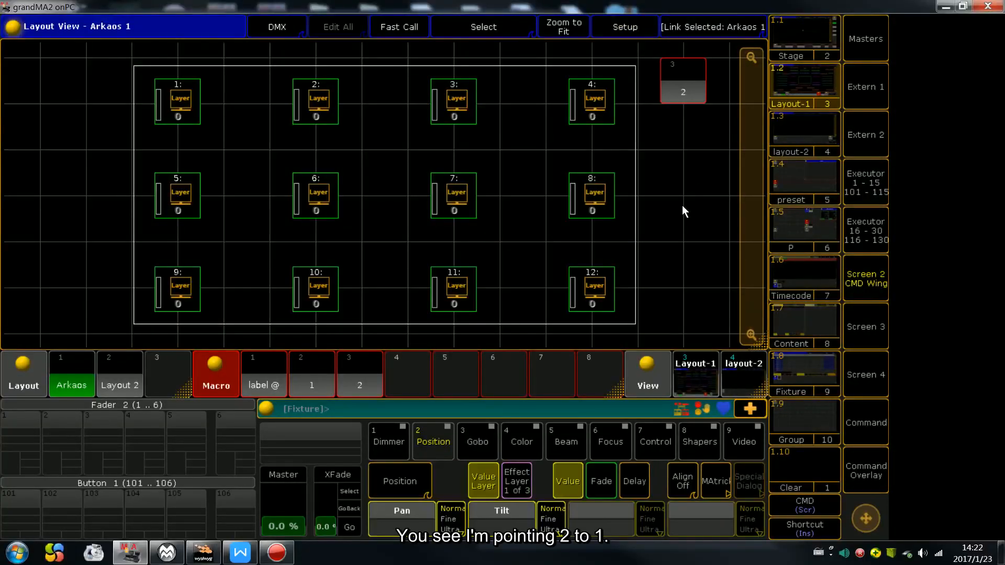
# Test the macro items by switching back and forth between the Arkaos layout and Layout 2.
pyautogui.click(682, 84)
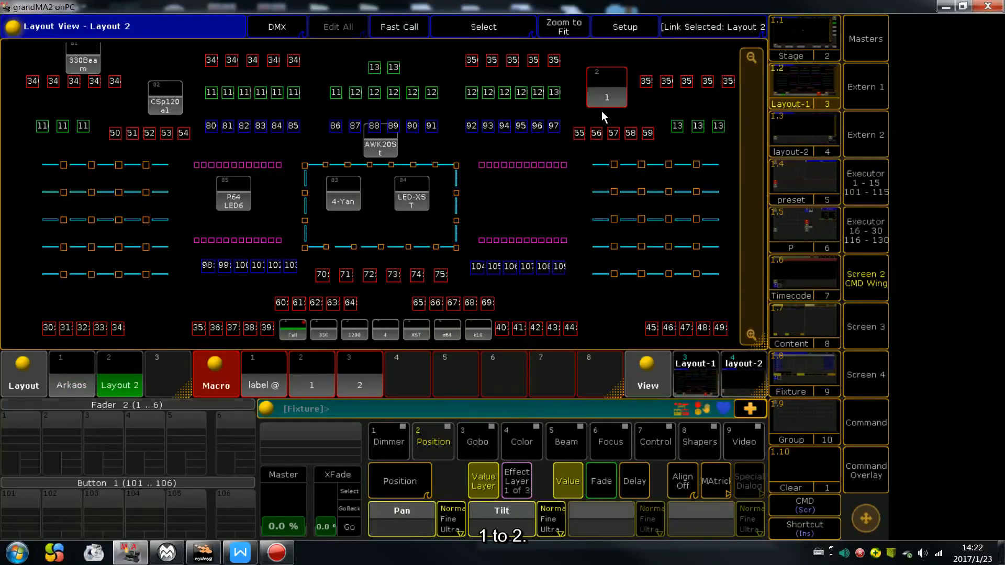
pyautogui.click(609, 94)
pyautogui.click(639, 104)
pyautogui.click(615, 98)
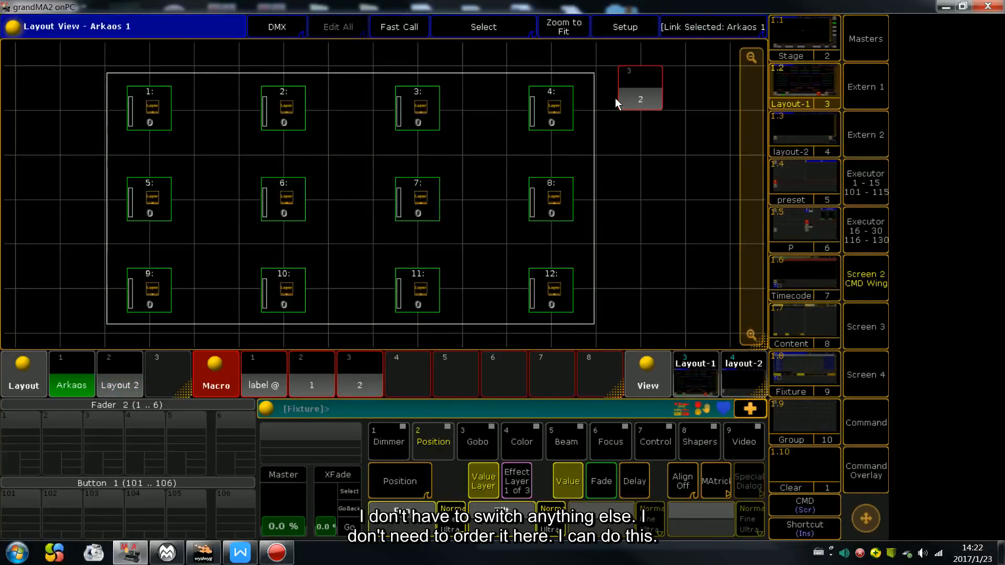
pyautogui.click(616, 99)
pyautogui.click(619, 97)
pyautogui.click(625, 91)
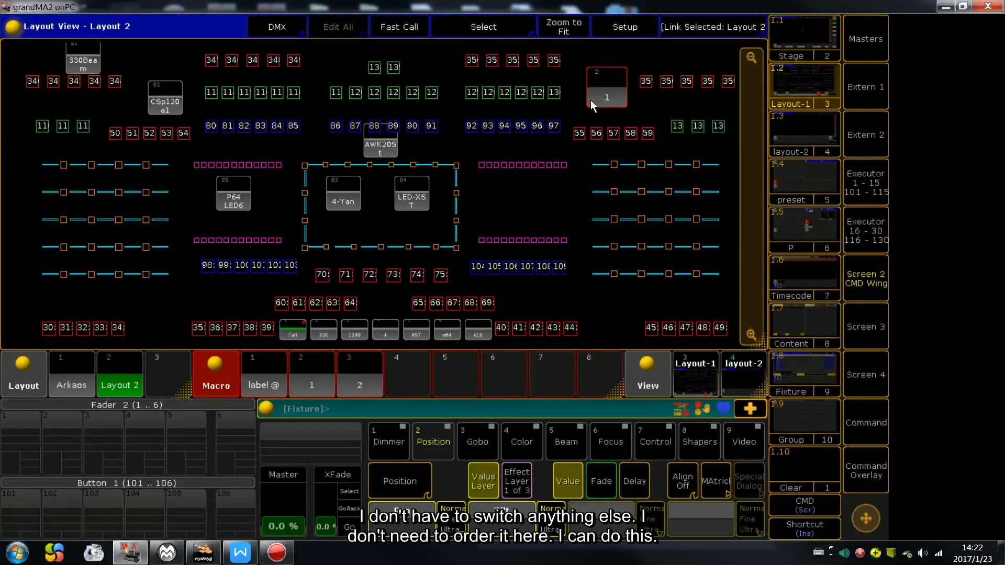
# Show the Arkaos layout and remove the Layout and Macro pool windows beneath the layout view.
pyautogui.click(591, 100)
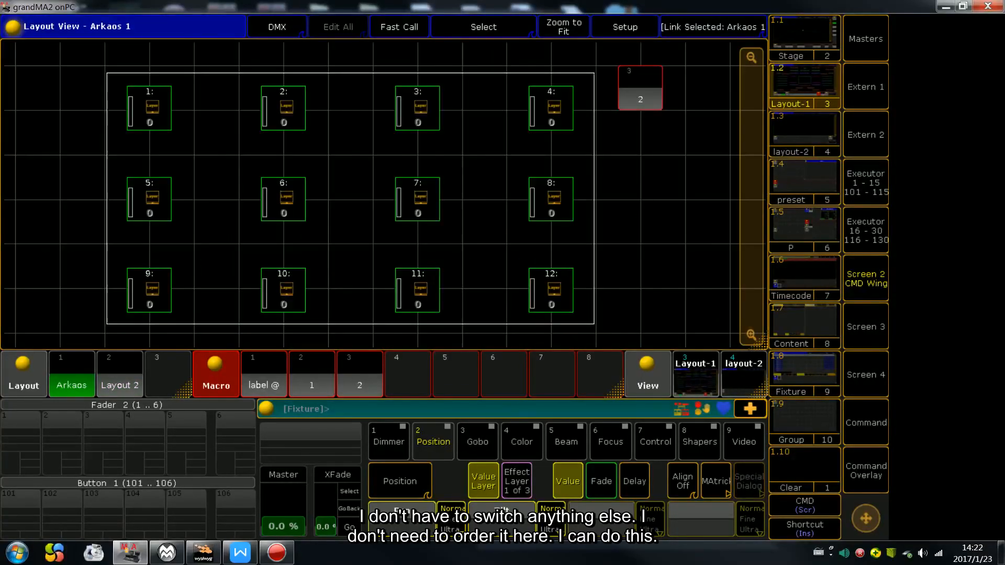
pyautogui.click(18, 371)
pyautogui.click(556, 135)
pyautogui.moveTo(221, 378); pyautogui.dragTo(30, 377)
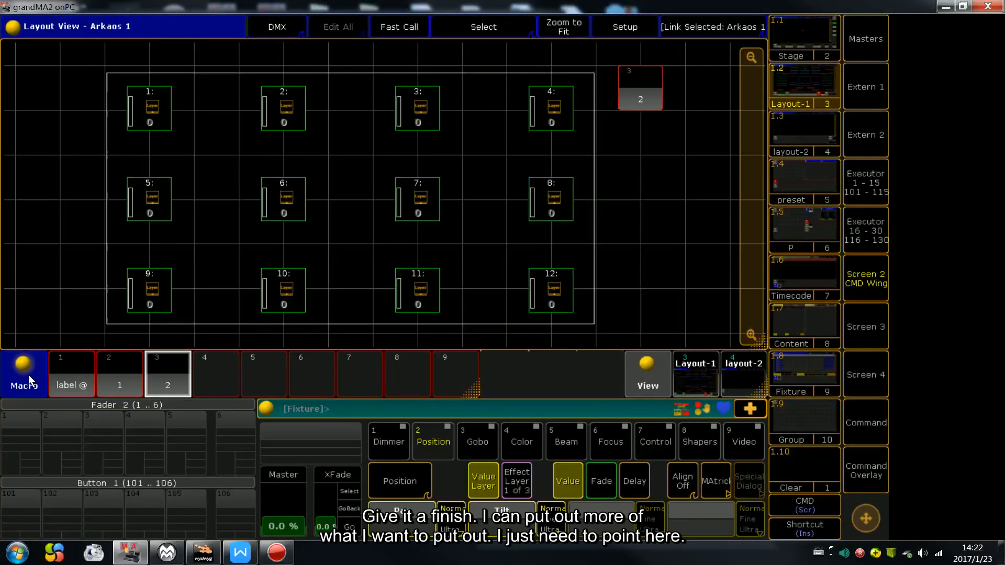
pyautogui.click(28, 374)
pyautogui.click(563, 136)
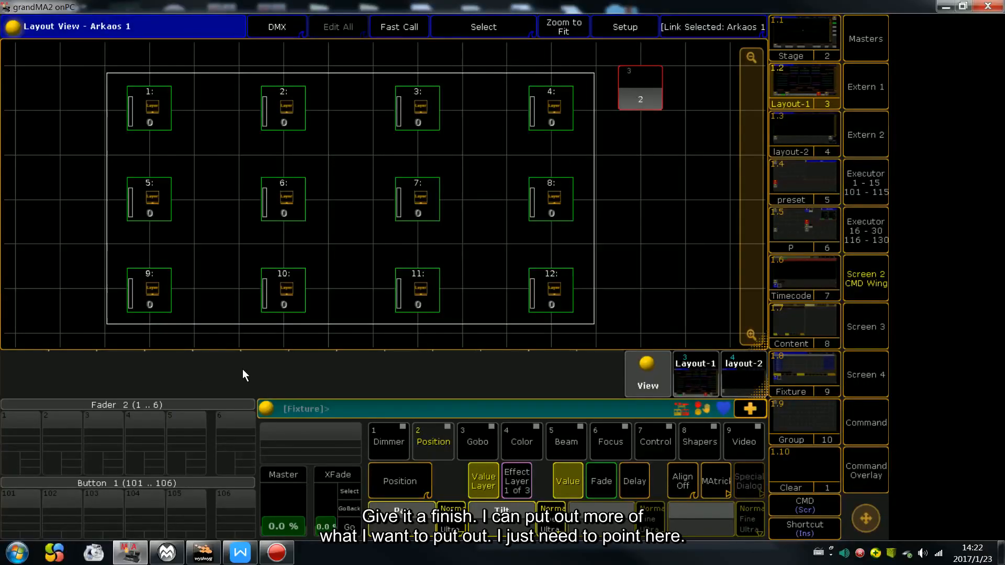
# Test the macro items by switching between the Arkaos layout and Layout 2, then apply the 330 and Full worlds from Layout 2.
pyautogui.click(644, 94)
pyautogui.click(617, 87)
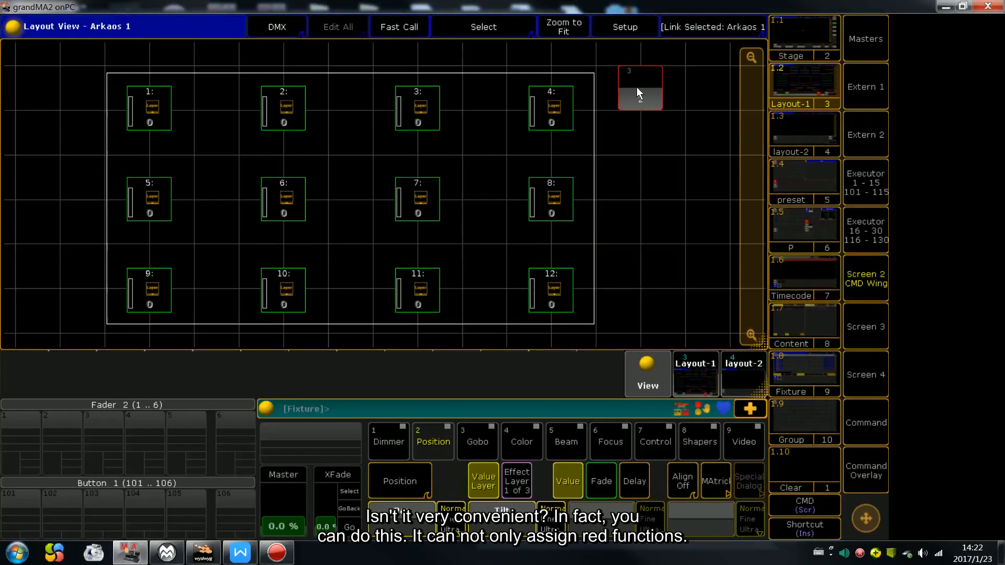
pyautogui.click(637, 87)
pyautogui.click(602, 93)
pyautogui.click(619, 90)
pyautogui.click(618, 89)
pyautogui.click(628, 90)
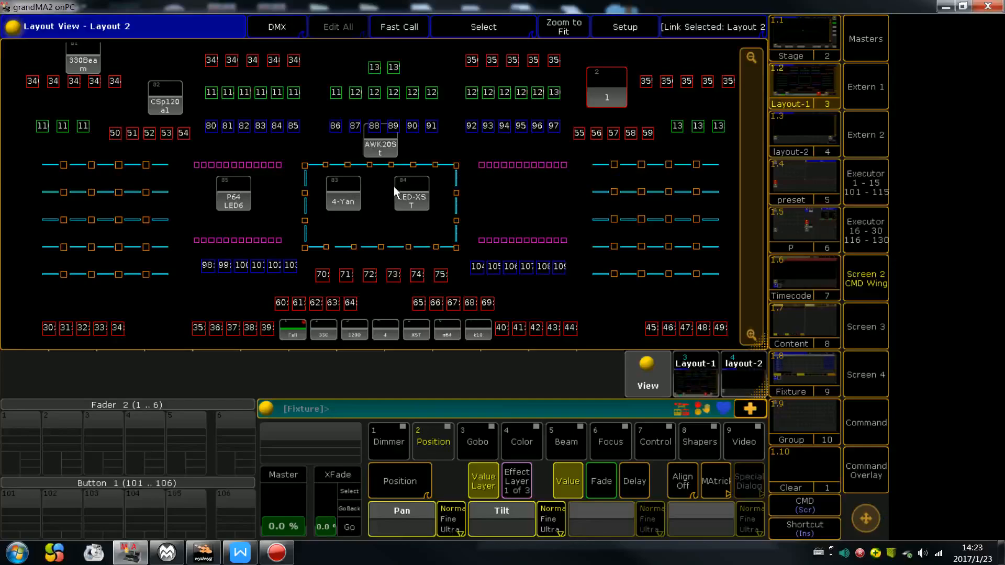
pyautogui.click(325, 331)
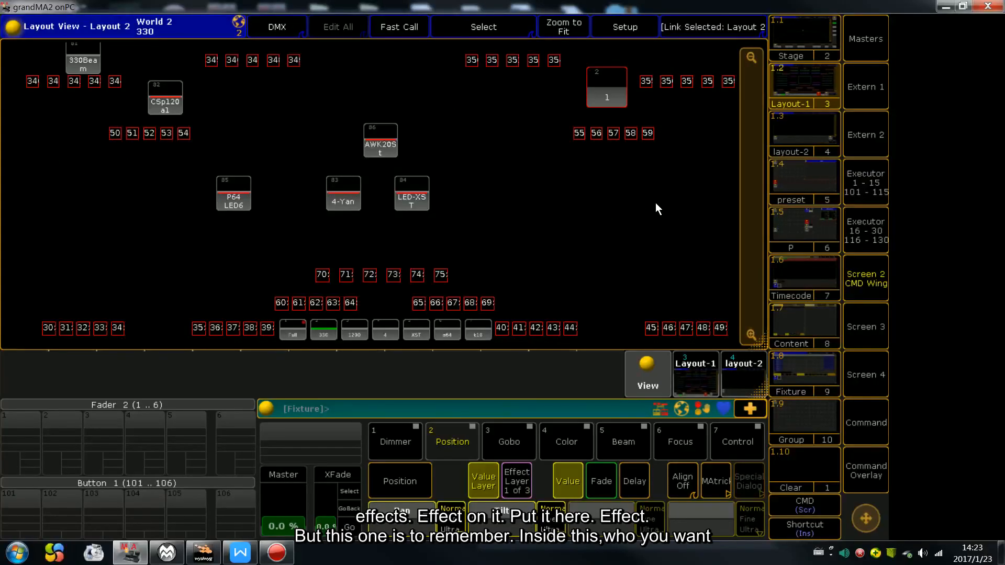
pyautogui.click(293, 331)
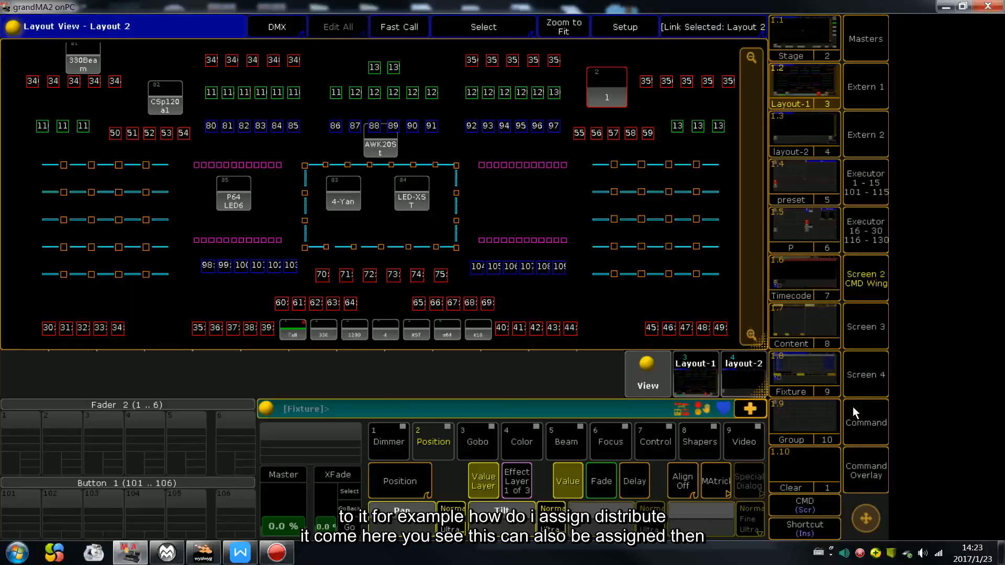
# Assign the Layout-1 and layout-2 views side by side in Layout 2, just above fixtures 44 and 45, and test switching with them.
pyautogui.press('F1')
pyautogui.click(701, 369)
pyautogui.click(624, 326)
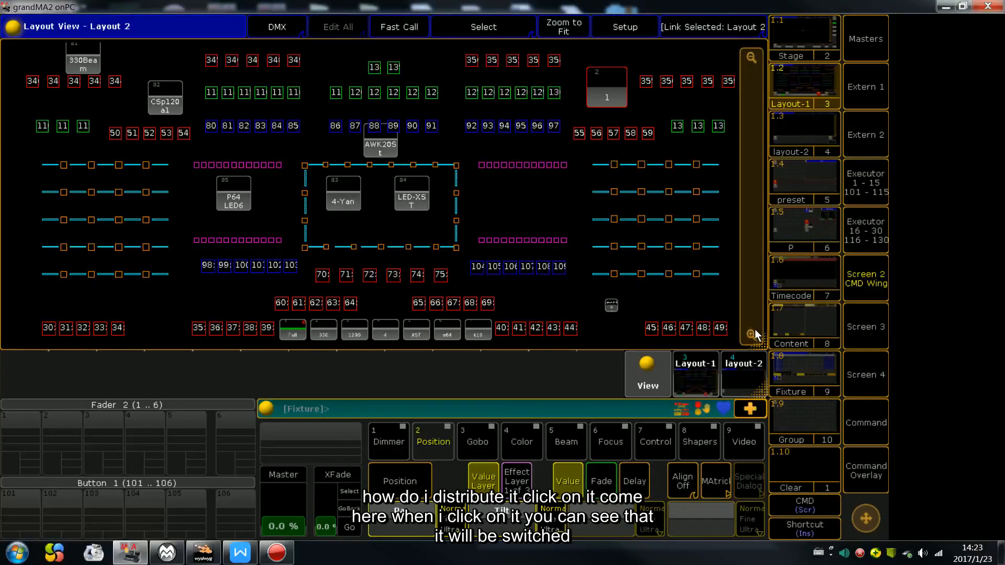
pyautogui.press('F1')
pyautogui.click(743, 374)
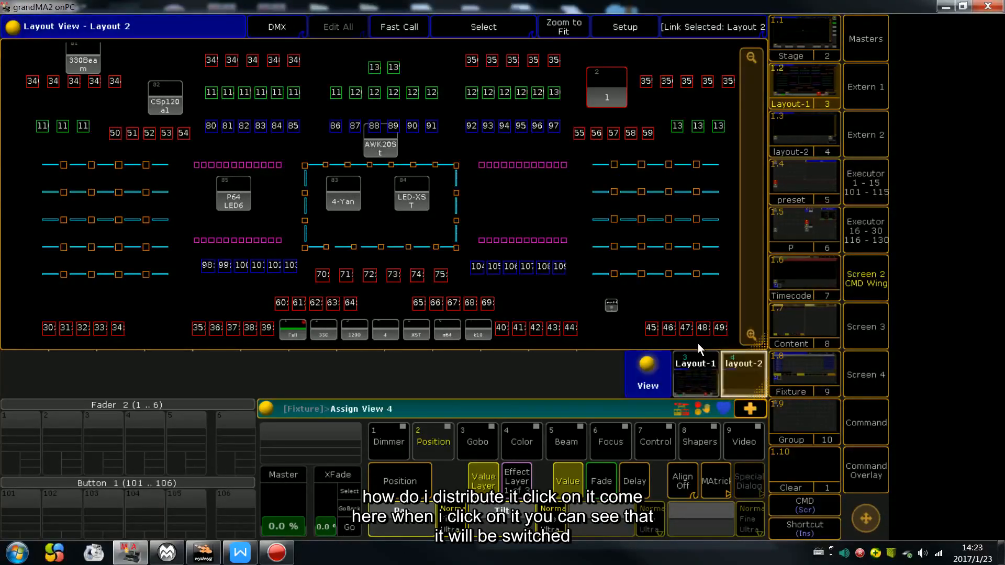
pyautogui.click(633, 313)
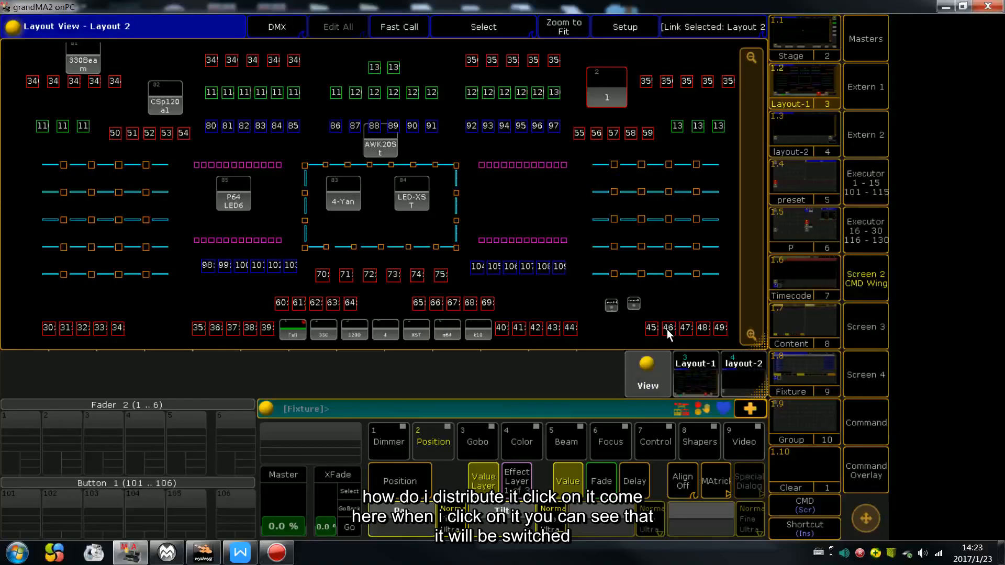
pyautogui.click(636, 301)
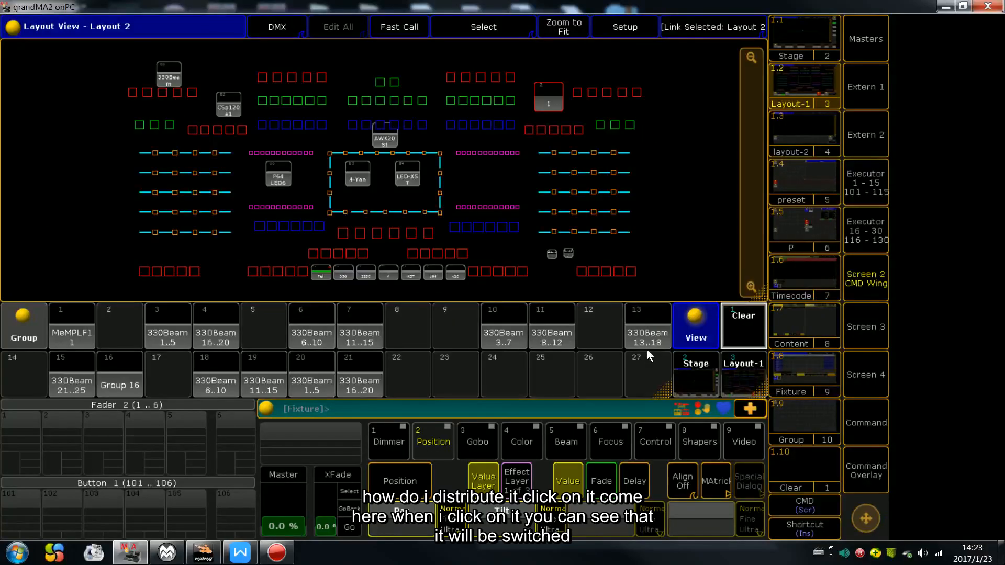
pyautogui.click(553, 256)
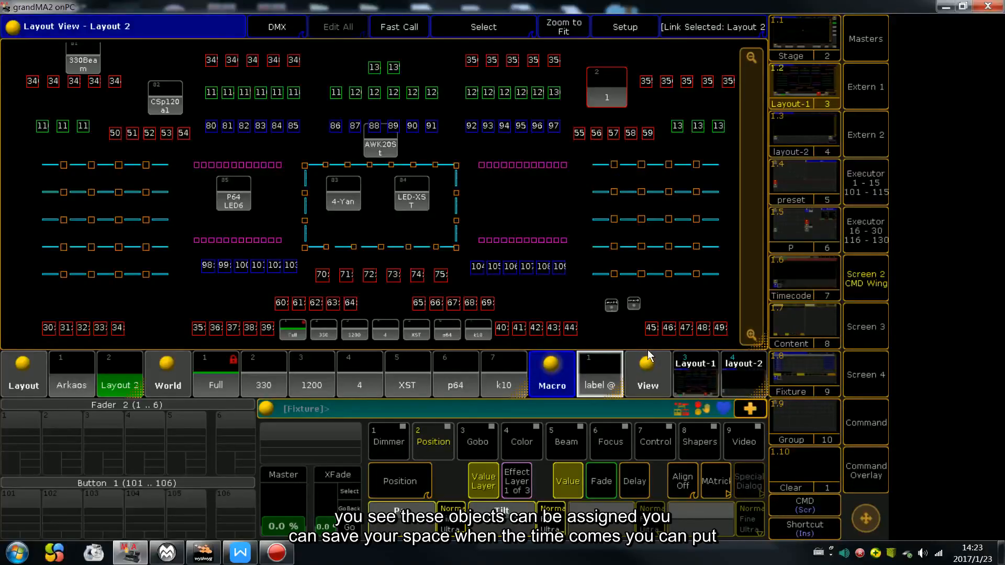
# Remove the View, Macro, World and Layout pool windows beneath the layout view.
pyautogui.click(648, 364)
pyautogui.click(581, 132)
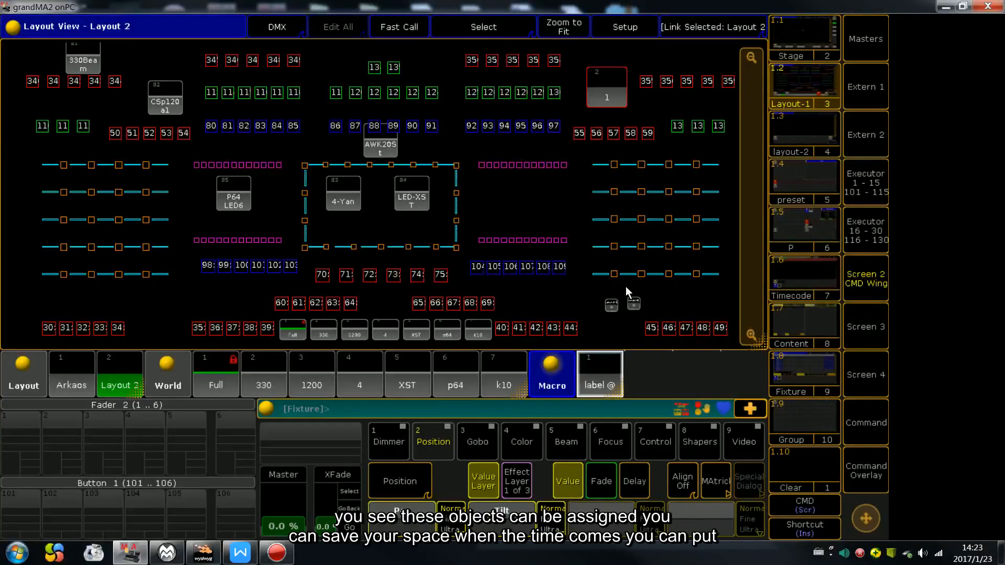
pyautogui.click(546, 367)
pyautogui.click(579, 131)
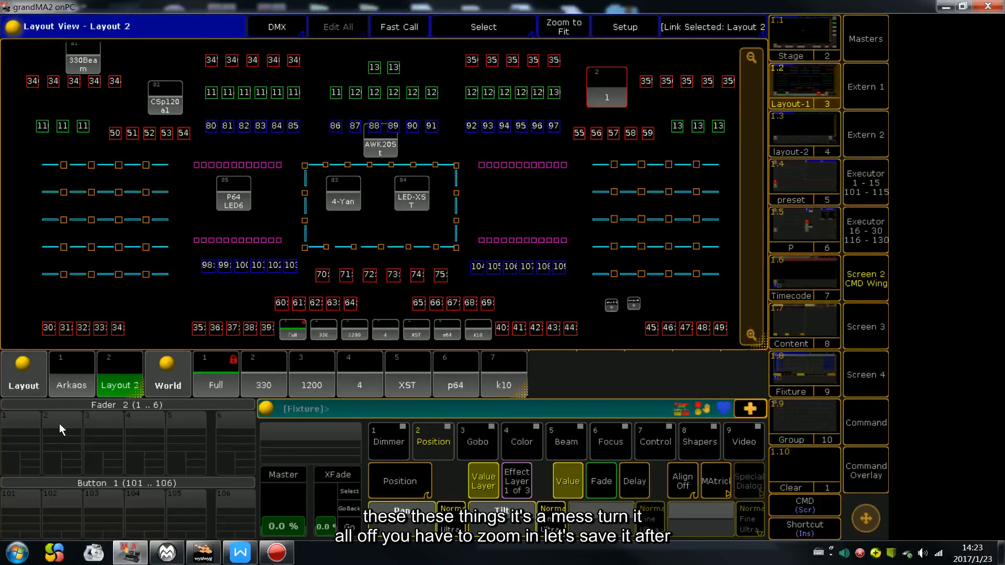
pyautogui.click(165, 374)
pyautogui.click(560, 127)
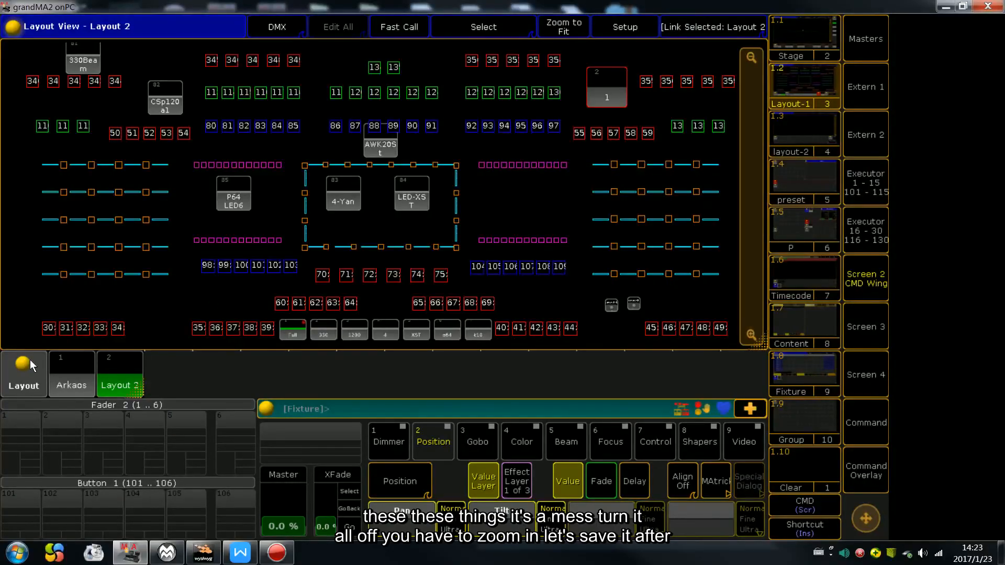
pyautogui.click(24, 374)
pyautogui.click(548, 142)
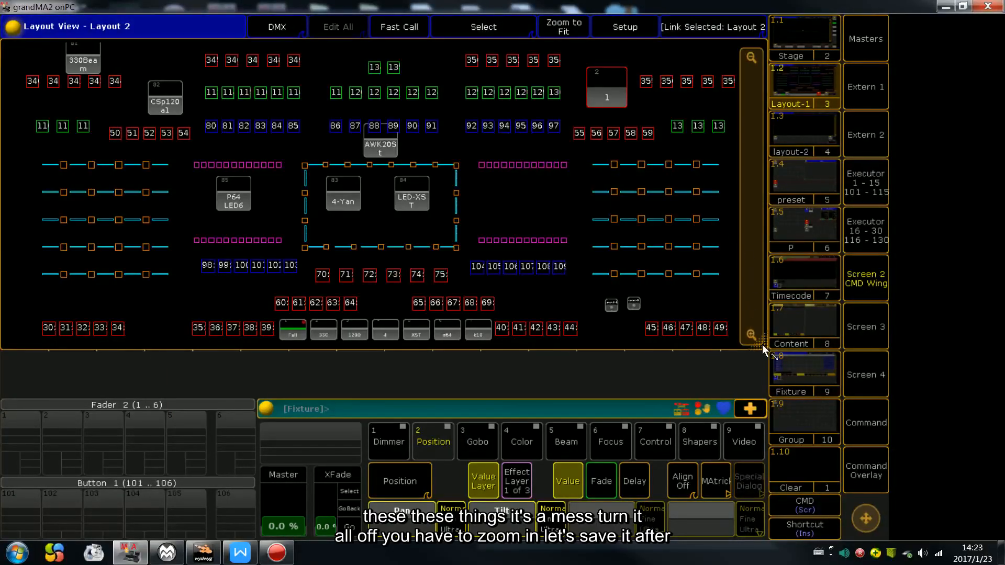
# Enlarge the layout view downward over the freed space and store the arrangement over the existing Layout-1 view.
pyautogui.moveTo(763, 345); pyautogui.dragTo(764, 403)
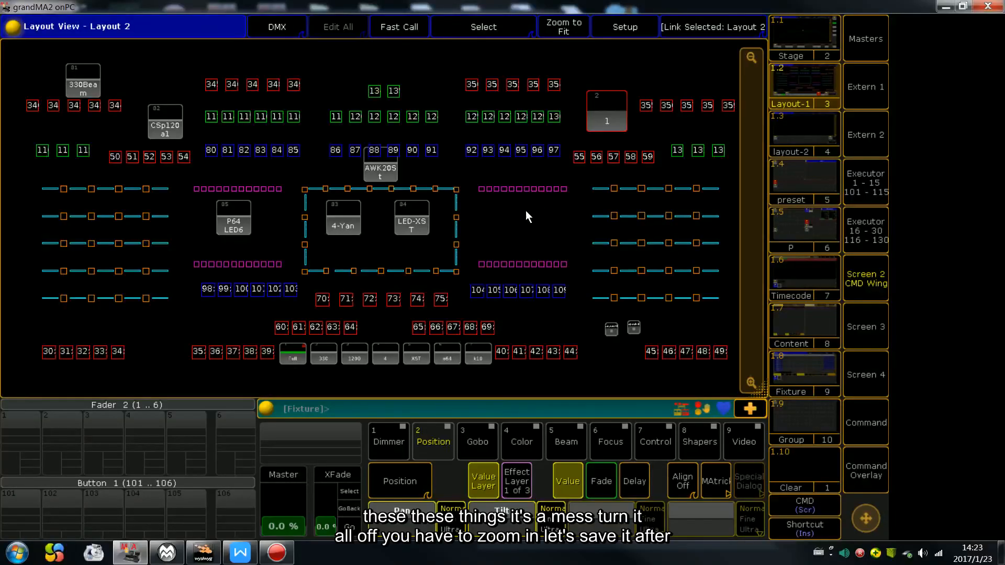
pyautogui.press('s')
pyautogui.click(799, 79)
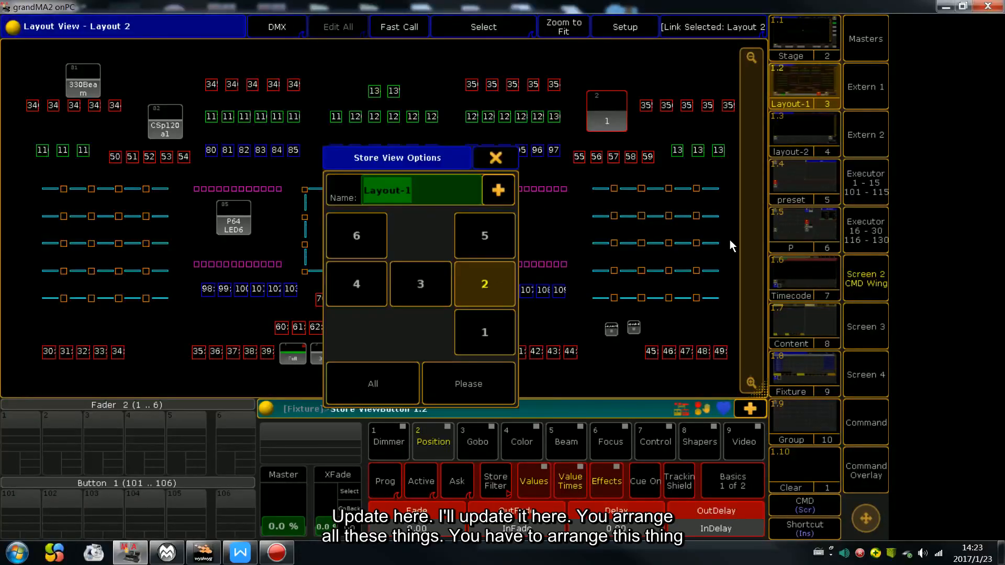
pyautogui.click(469, 385)
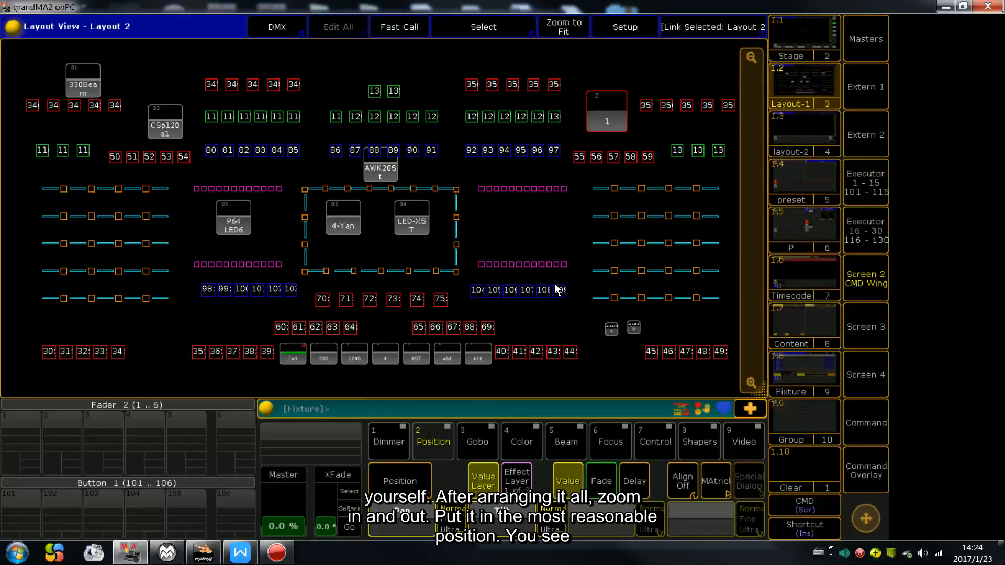
# Test the two view items in Layout 2 by switching between the layout-2 and Layout-1 views.
pyautogui.click(631, 329)
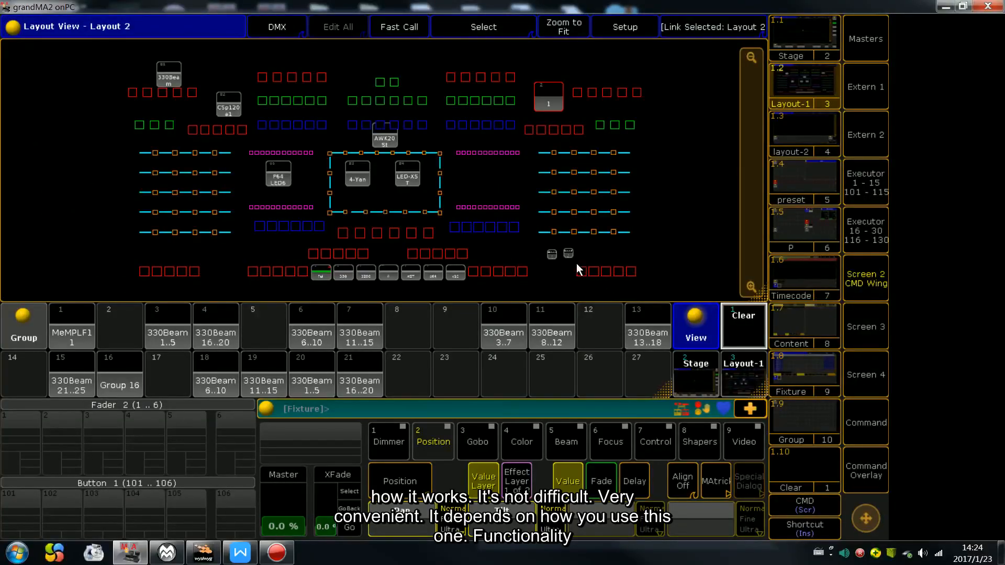
pyautogui.click(550, 255)
pyautogui.click(637, 325)
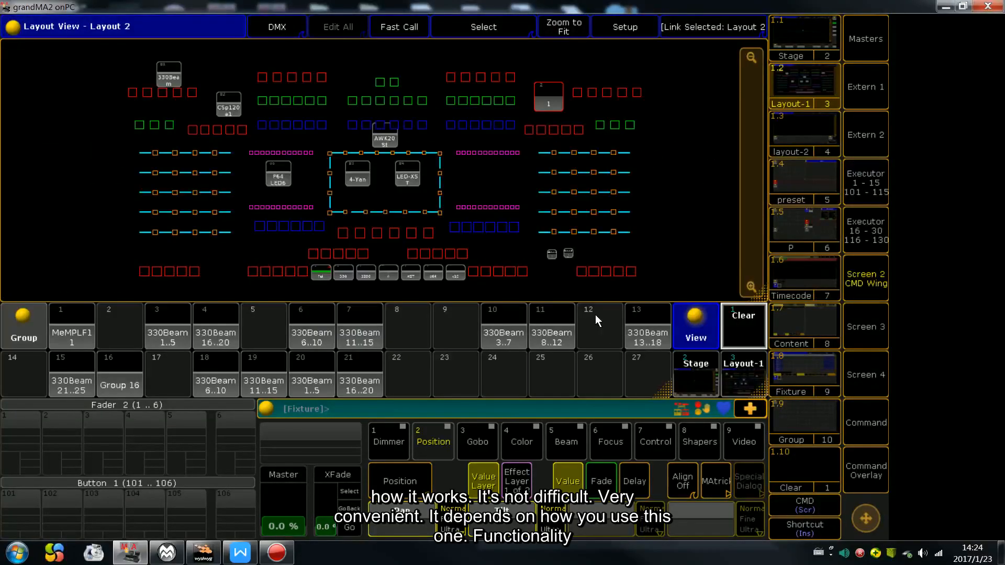
pyautogui.click(550, 255)
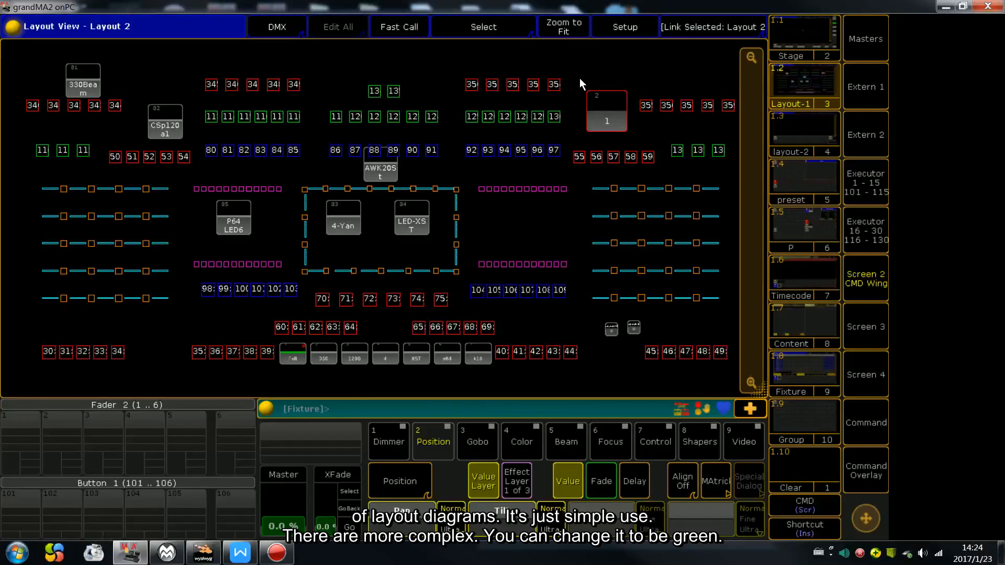
pyautogui.click(619, 23)
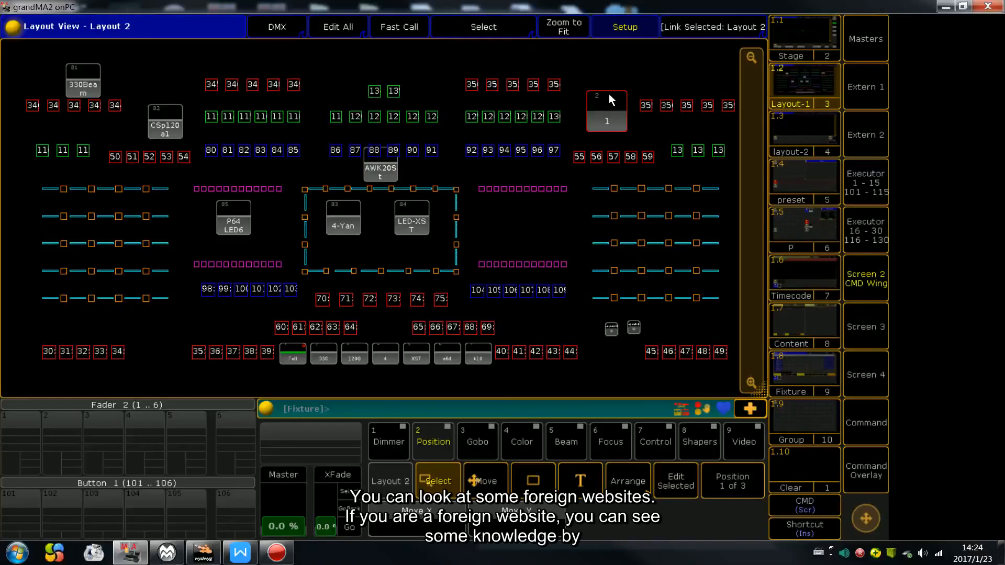
pyautogui.click(639, 26)
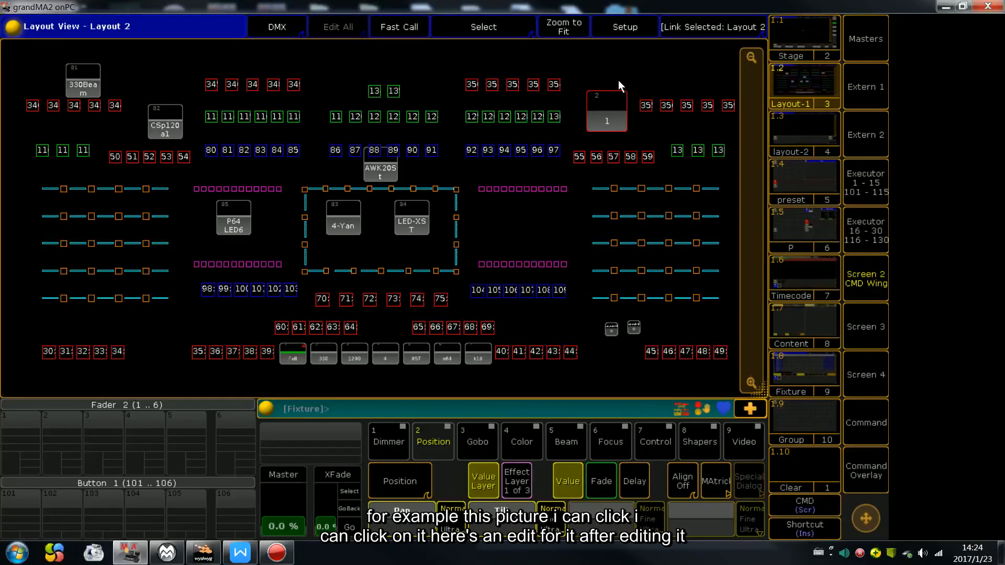
pyautogui.rightClick(610, 110)
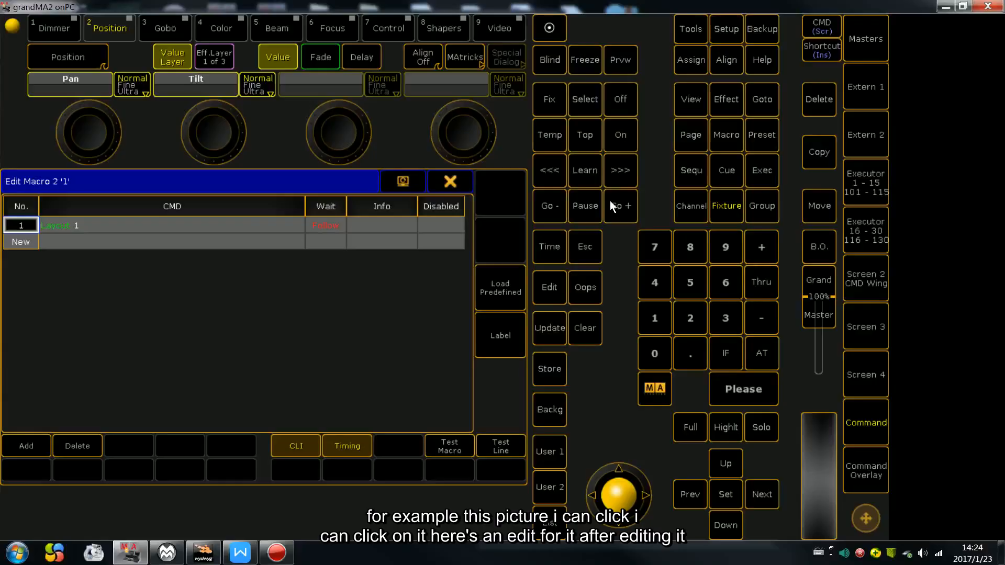
pyautogui.click(451, 182)
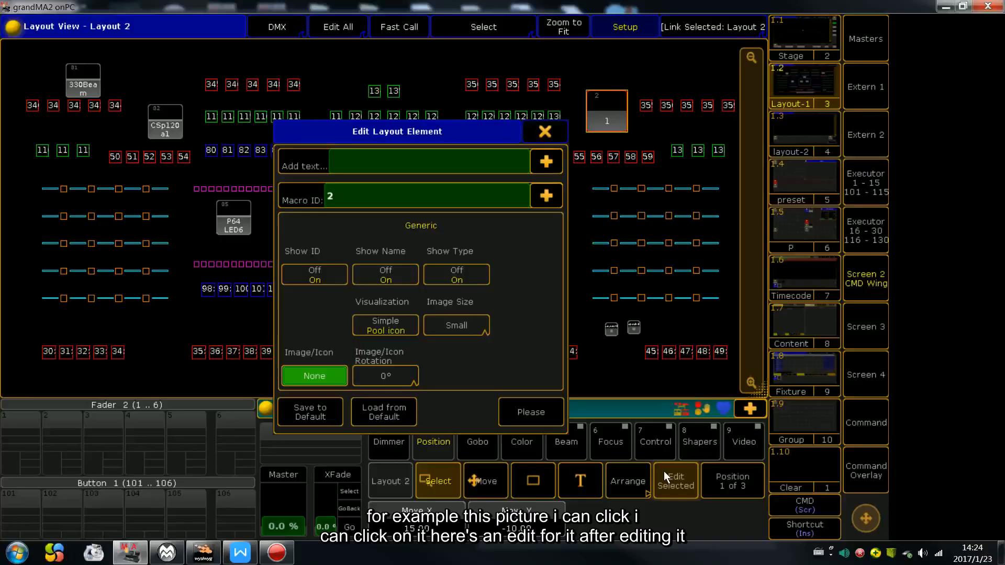
# Edit the macro item labelled 1 in Layout 2 and start importing a user image for it.
pyautogui.click(676, 481)
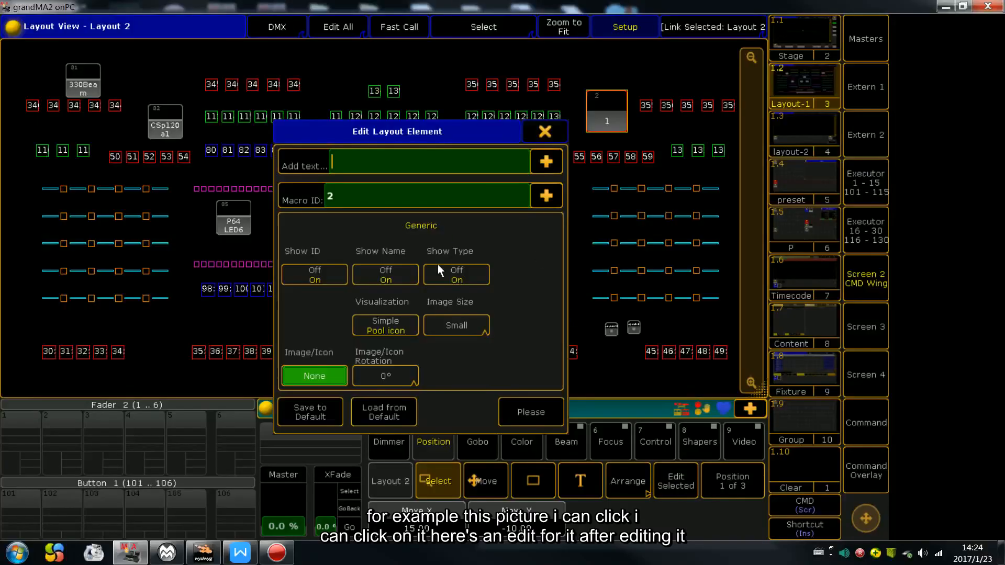
pyautogui.click(331, 375)
pyautogui.click(326, 171)
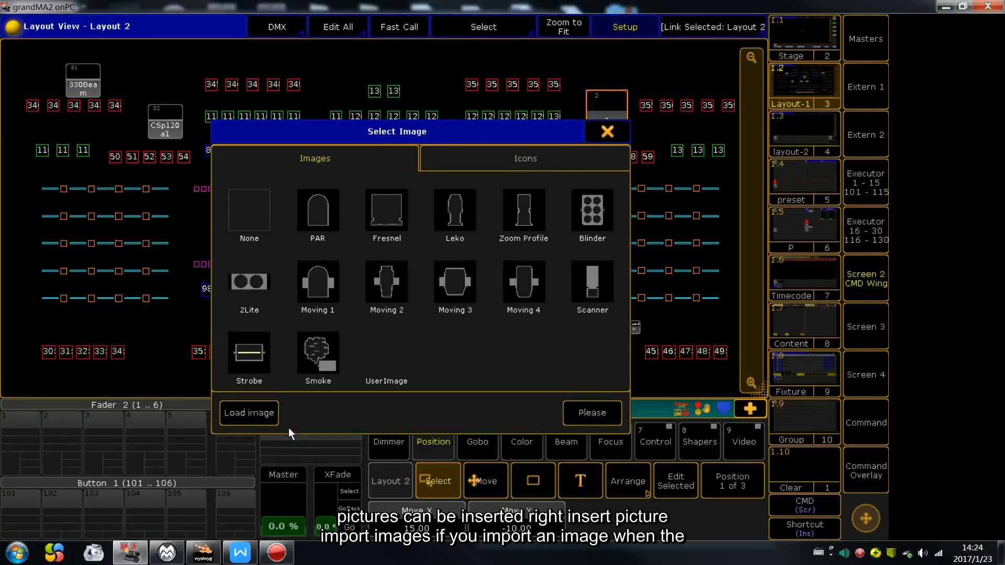
pyautogui.click(247, 349)
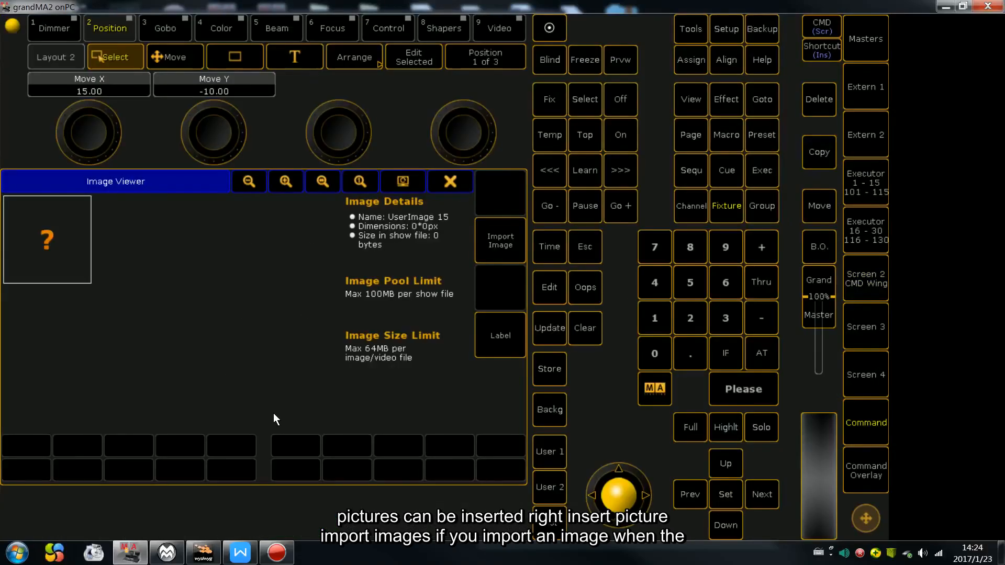
pyautogui.click(495, 259)
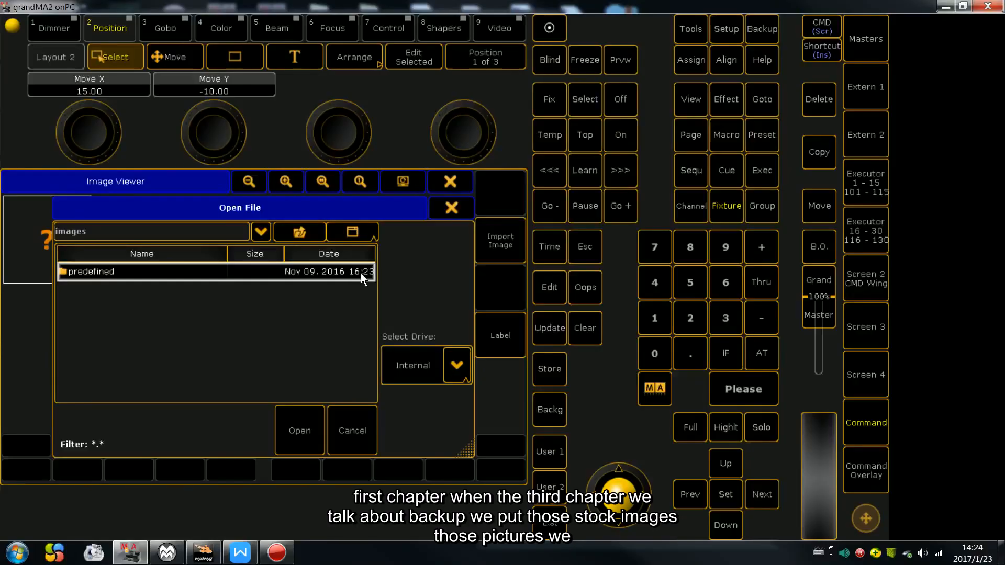
# Open the predefined images folder and preview its picture files, including PAR.png.
pyautogui.doubleClick(183, 271)
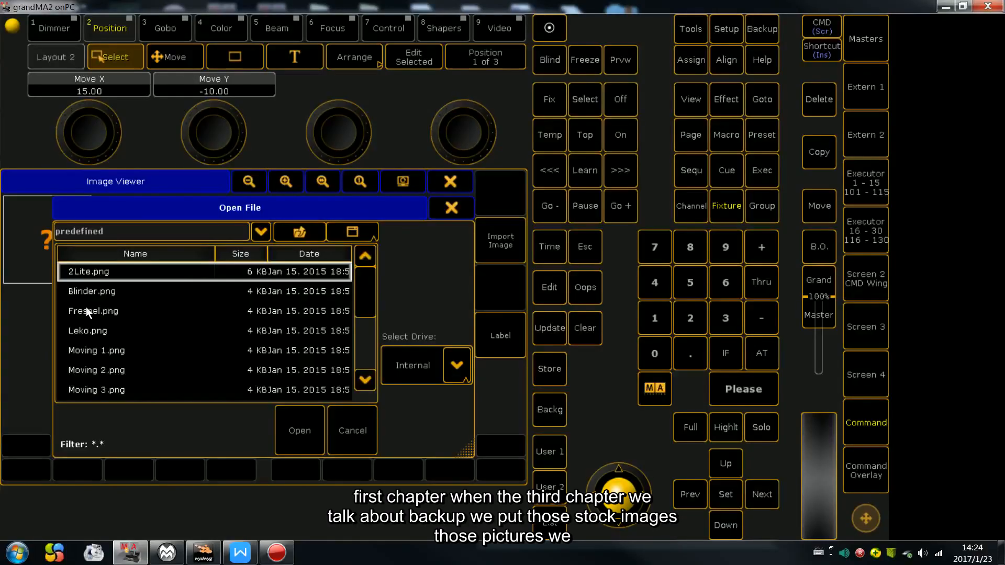
pyautogui.moveTo(86, 306); pyautogui.dragTo(100, 358)
pyautogui.scroll(-4, 100, 358)
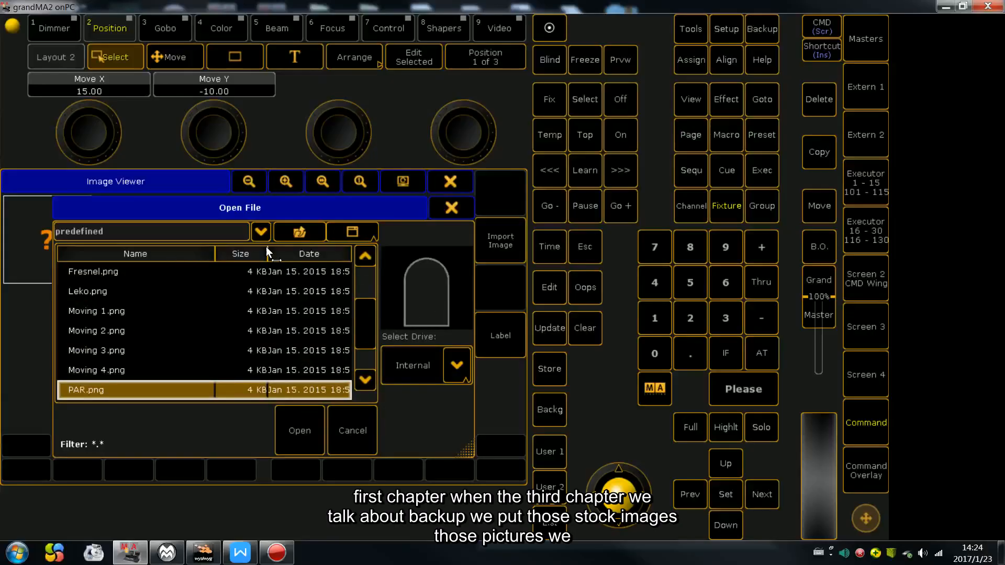
# Look through the gma2_V_3.2.2 folder tree for picture locations, expanding and collapsing the bitmaps folder.
pyautogui.click(262, 233)
pyautogui.moveTo(261, 296); pyautogui.dragTo(271, 250)
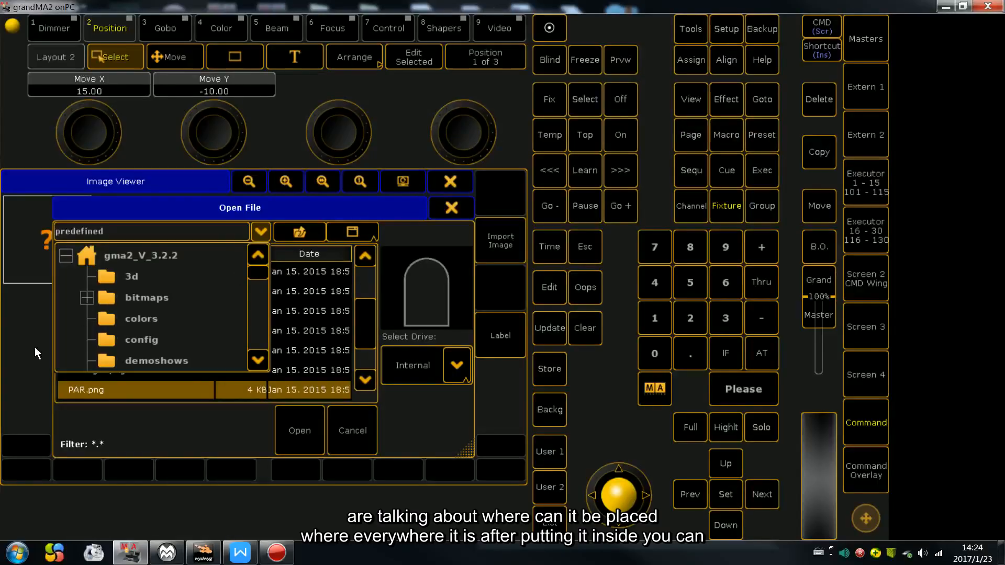
pyautogui.click(88, 295)
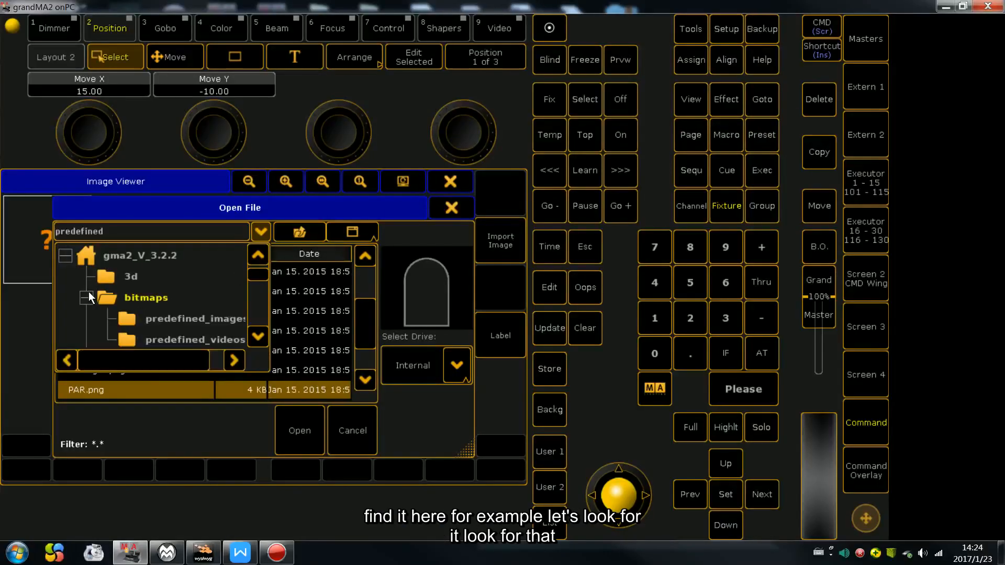
pyautogui.click(67, 257)
pyautogui.click(80, 263)
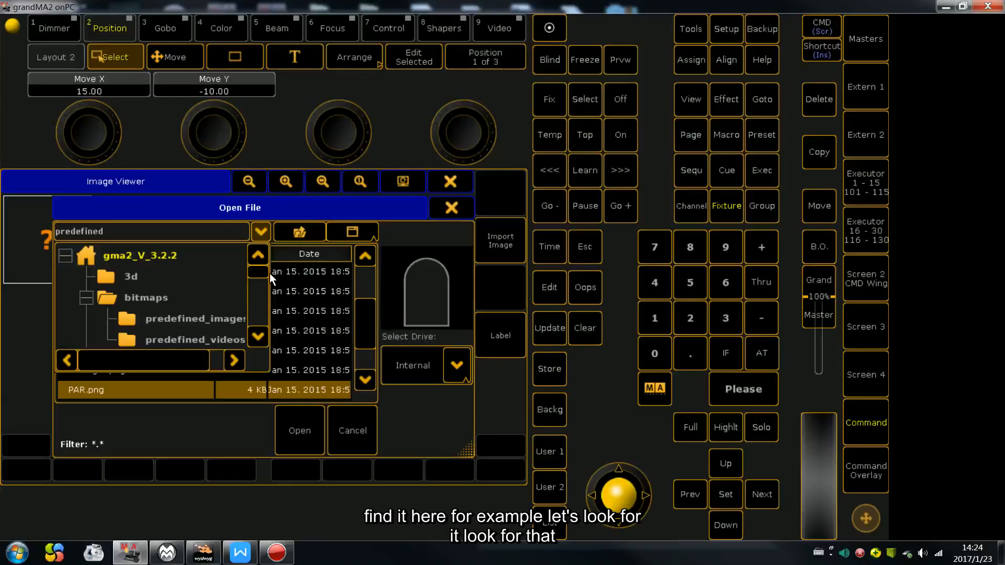
pyautogui.click(263, 280)
pyautogui.click(268, 257)
pyautogui.click(87, 298)
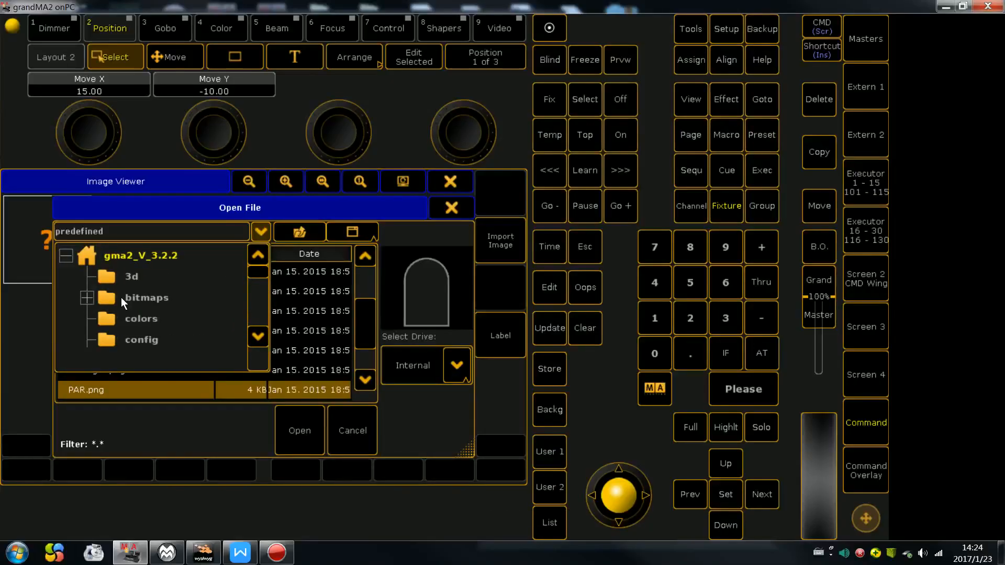
pyautogui.scroll(-5, 256, 334)
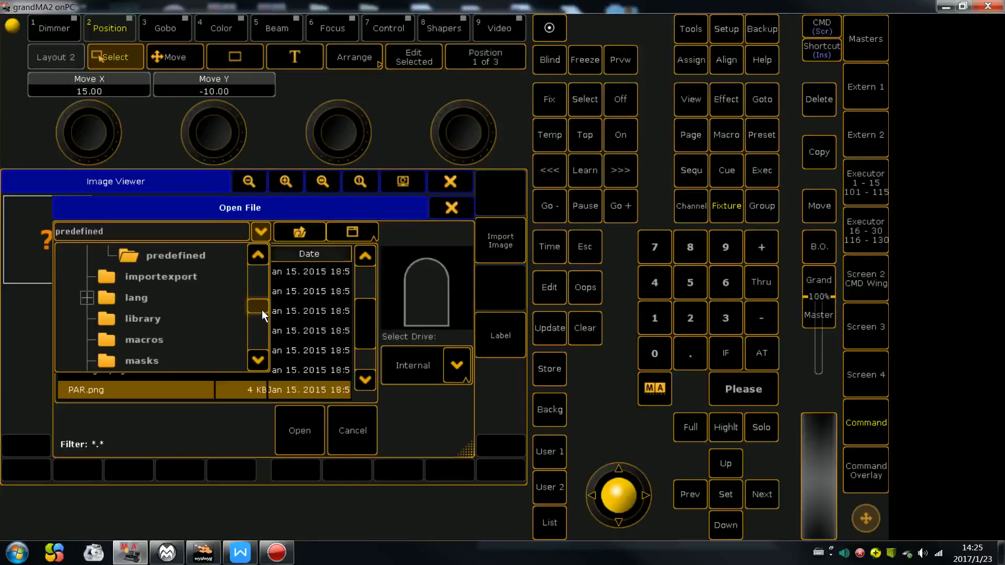
pyautogui.scroll(4, 262, 310)
# Reopen the predefined folder inside images and preview some of its pictures.
pyautogui.click(88, 319)
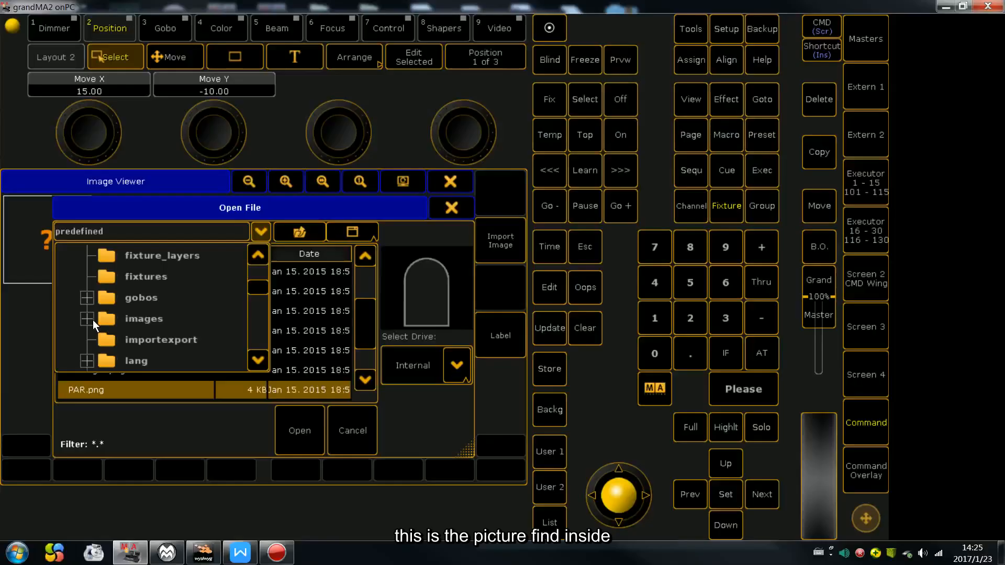
pyautogui.click(87, 318)
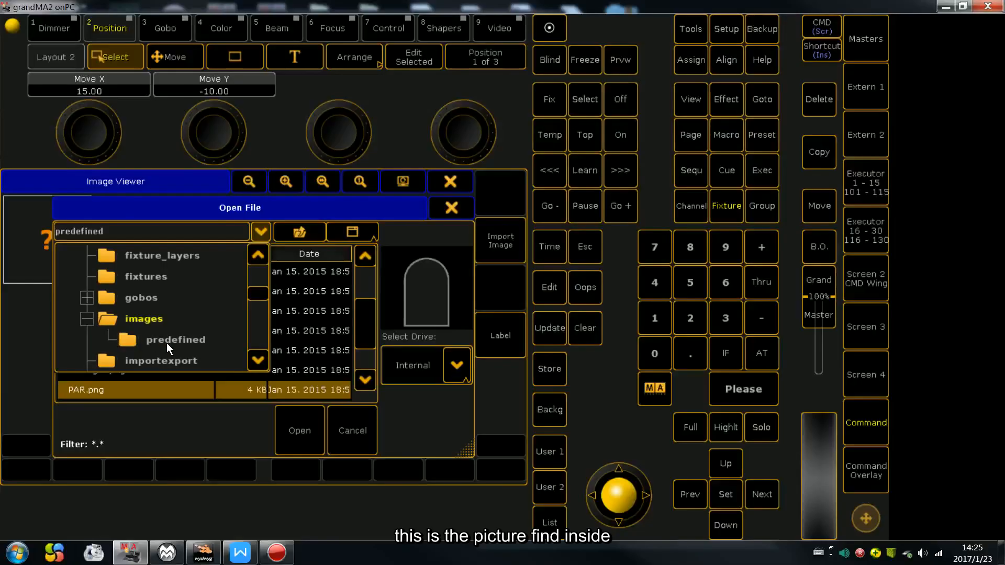
pyautogui.click(167, 343)
pyautogui.click(143, 314)
pyautogui.click(117, 351)
# Switch the image source to the Clay Paky folder inside gobos and preview its first bitmaps.
pyautogui.click(261, 232)
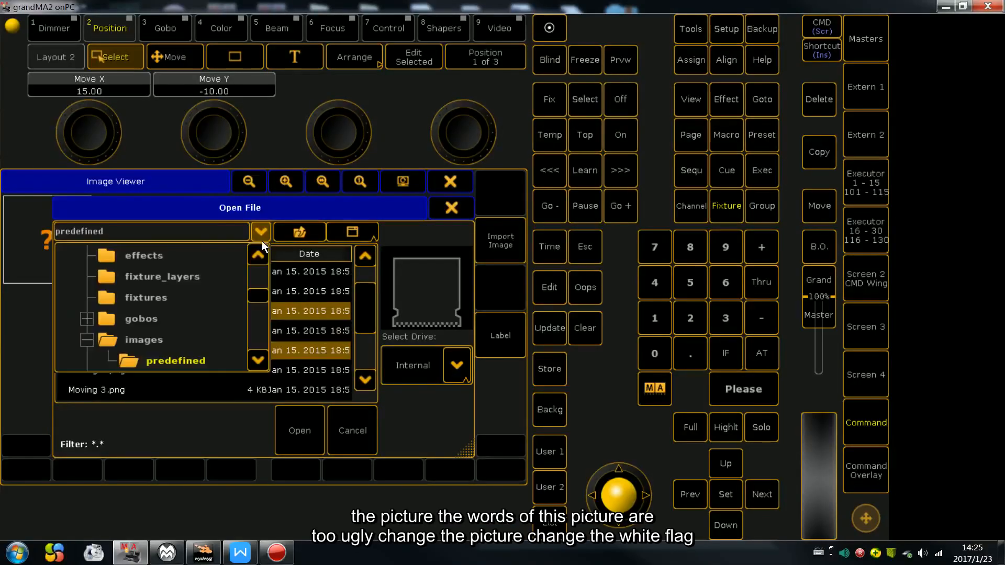
pyautogui.click(99, 320)
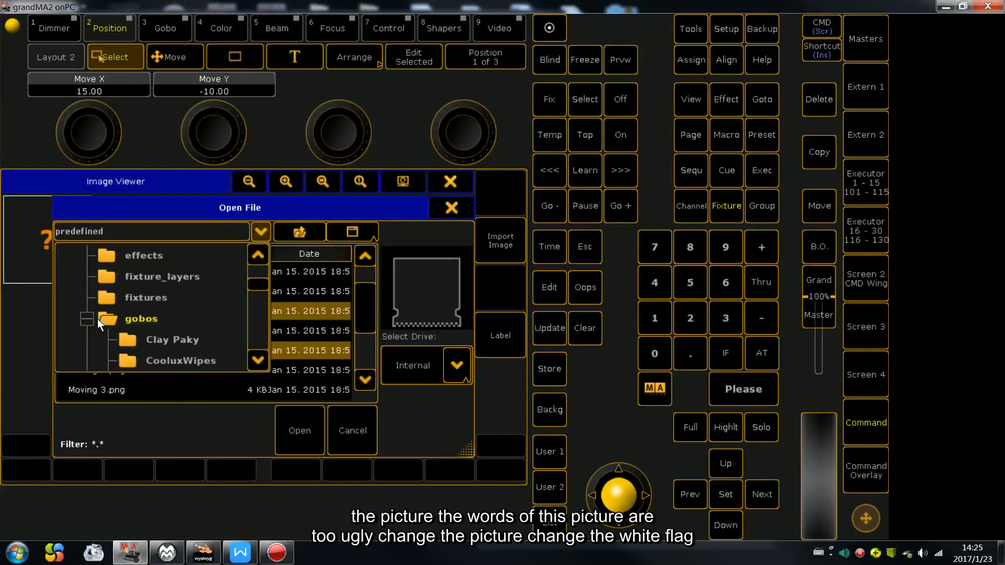
pyautogui.click(155, 341)
pyautogui.click(131, 306)
pyautogui.click(134, 292)
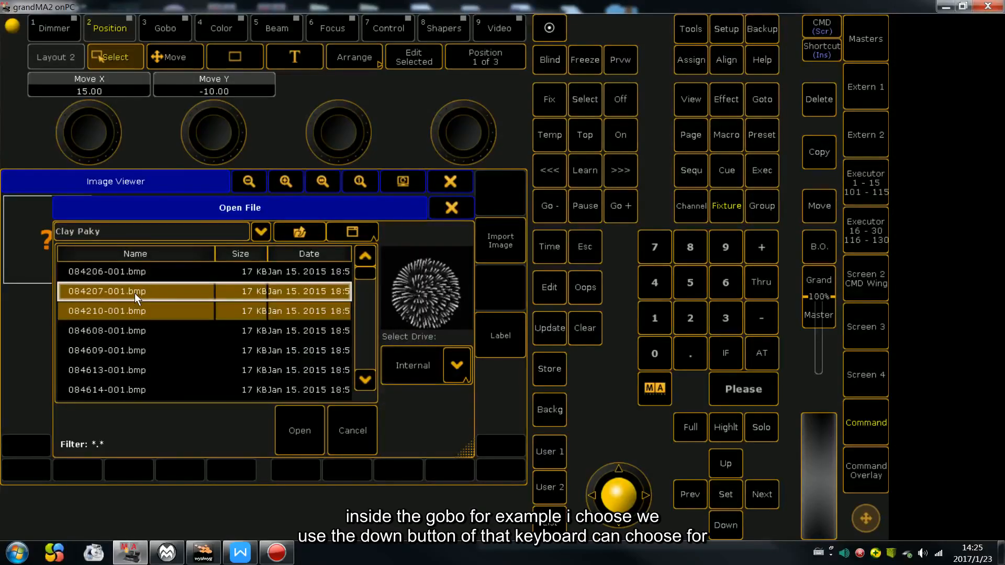
# Import 084616-001.bmp from the Clay Paky gobos as the user image and close the image viewer.
pyautogui.click(136, 329)
pyautogui.click(141, 369)
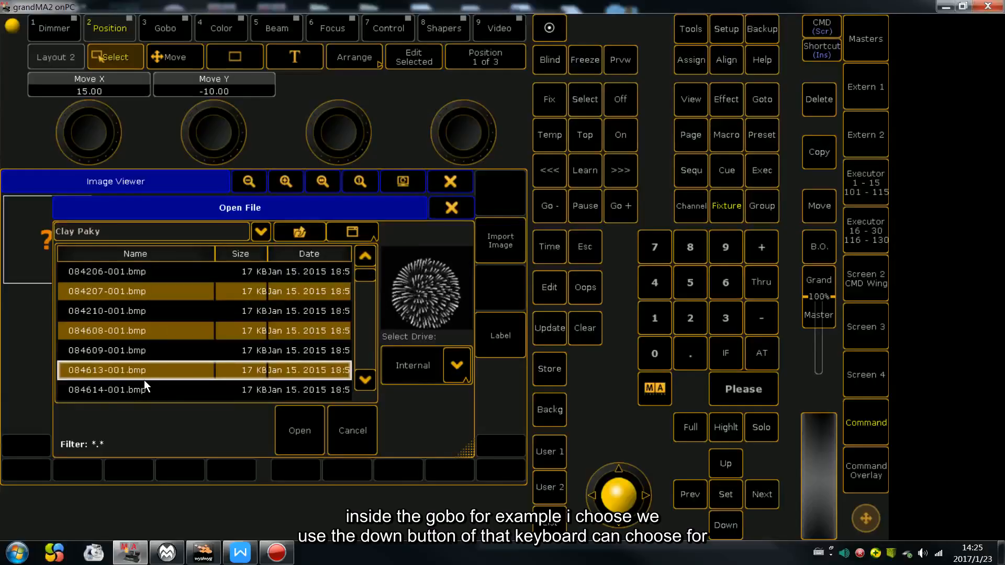
pyautogui.press('Down')
pyautogui.press('Down')
pyautogui.press('Down')
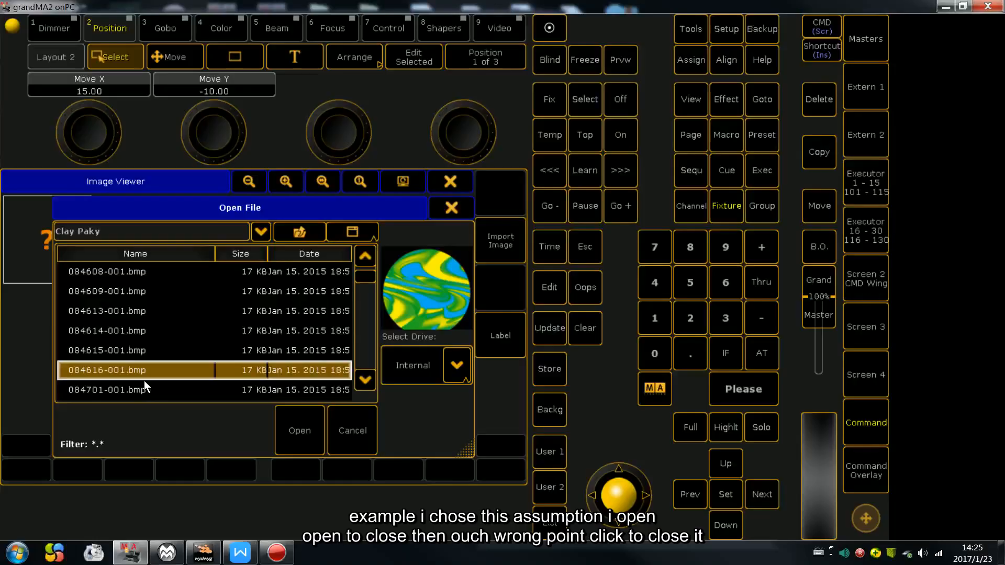
pyautogui.click(315, 414)
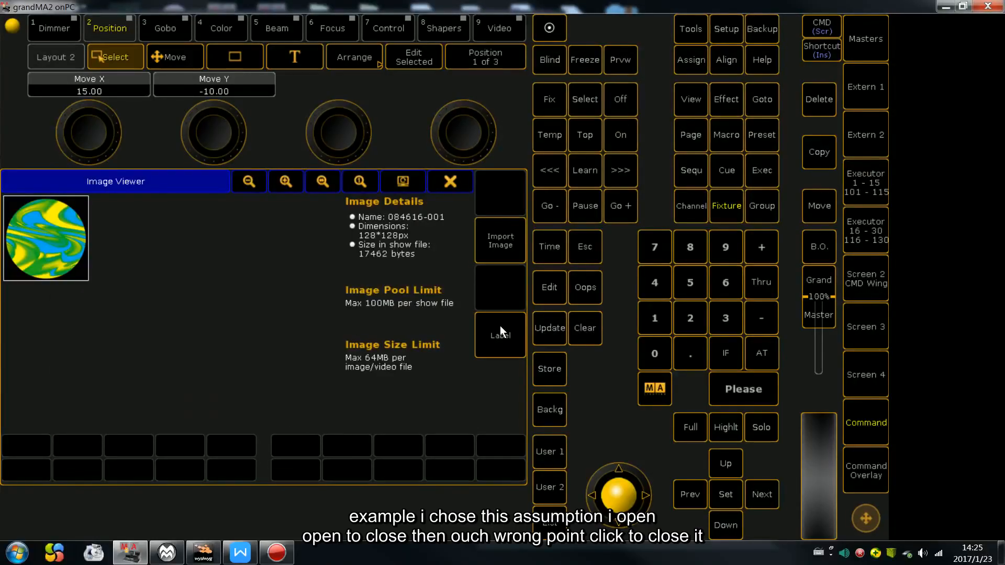
pyautogui.click(459, 177)
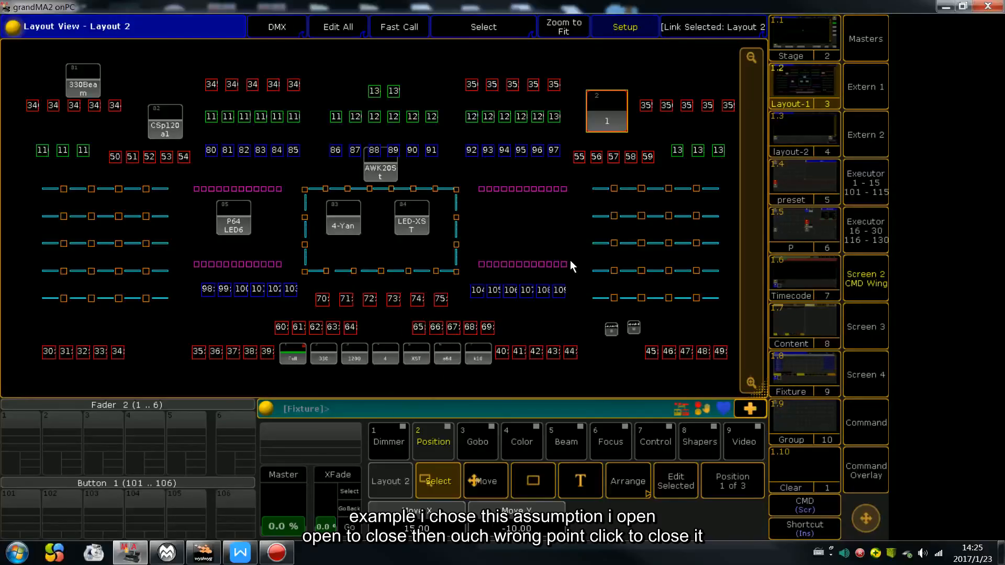
# Assign the imported image 084616-001 to the macro item labelled 1 in Layout 2.
pyautogui.click(671, 482)
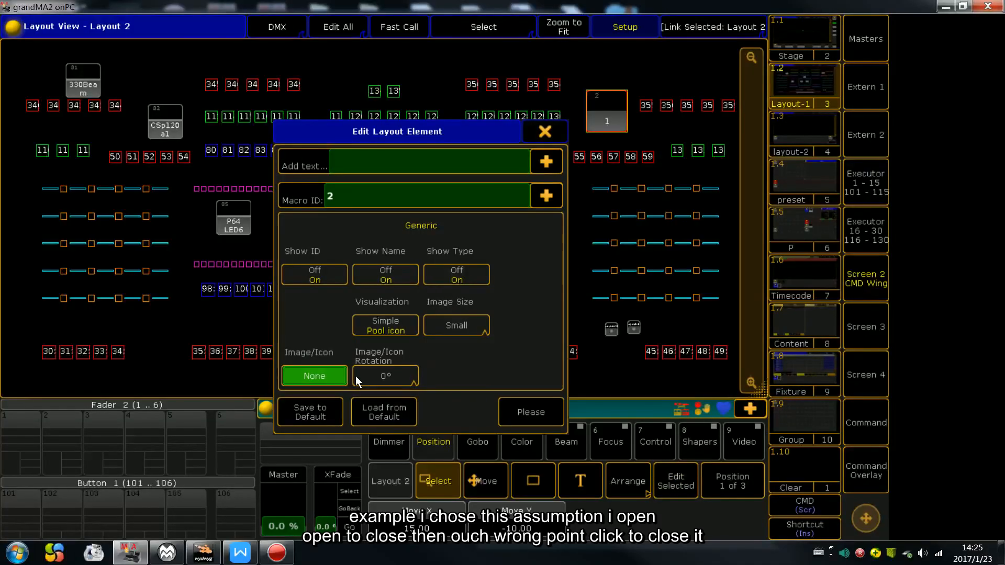
pyautogui.click(329, 375)
pyautogui.click(355, 159)
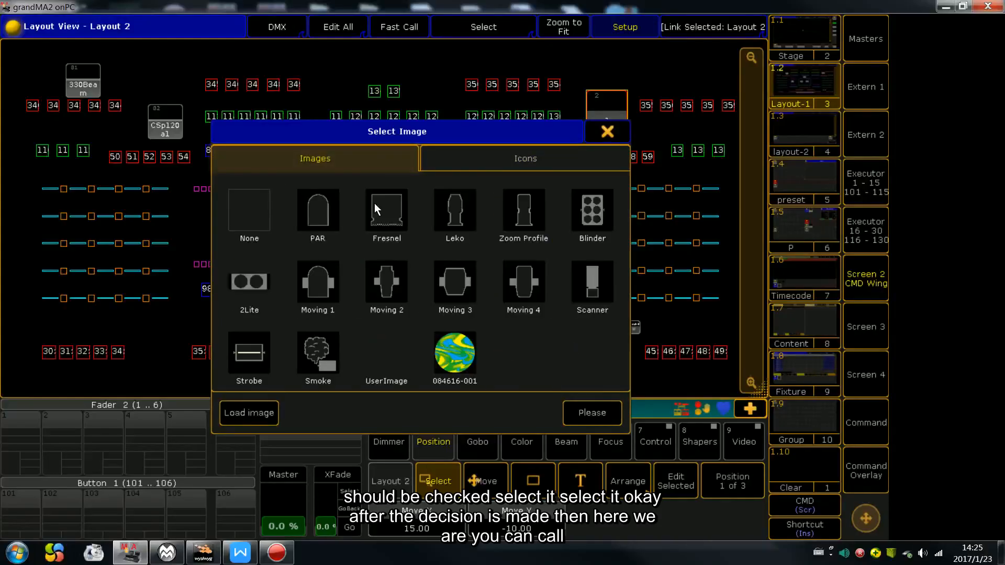
pyautogui.click(447, 348)
pyautogui.click(575, 413)
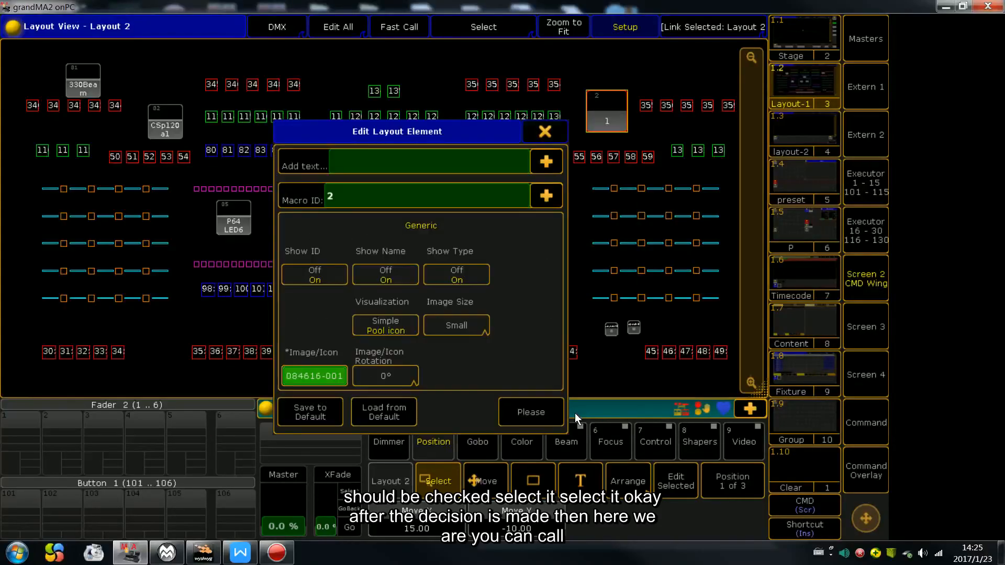
# Turn off Show ID, Show Name and Show Type for the macro item.
pyautogui.moveTo(467, 142); pyautogui.dragTo(404, 136)
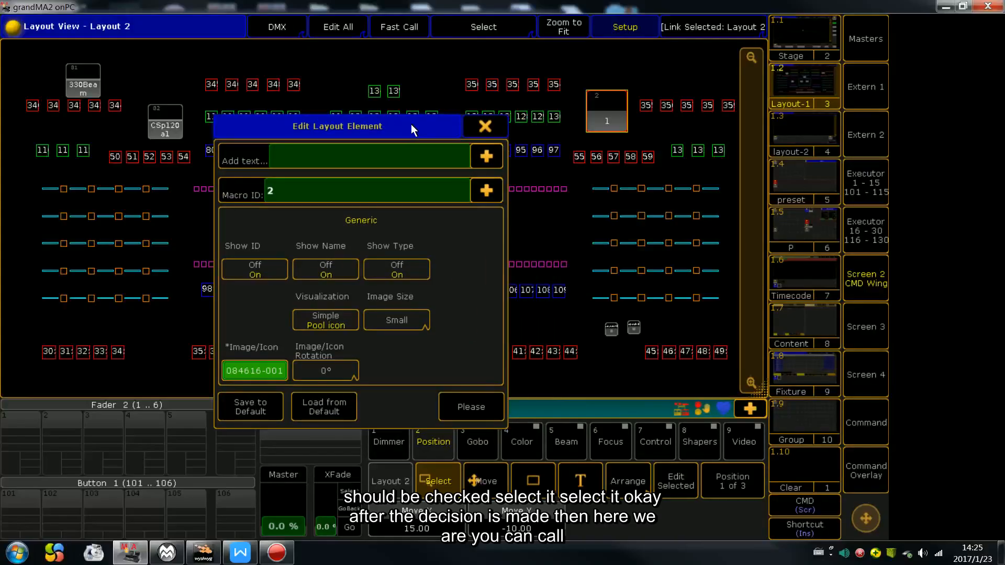
pyautogui.click(272, 271)
pyautogui.click(330, 272)
pyautogui.click(408, 275)
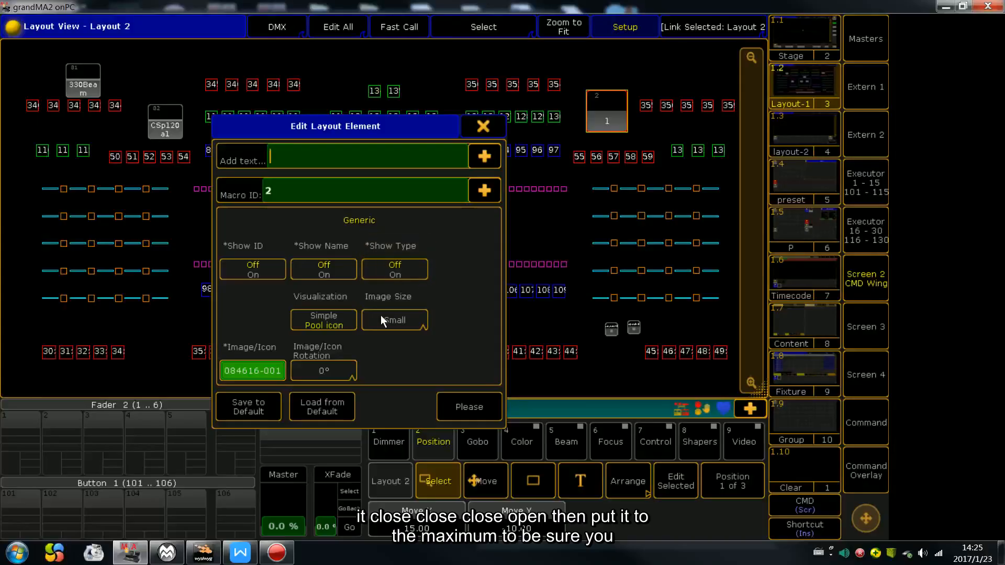
# Set the macro item's visualization to Simple and image size to Big, apply the changes and leave layout setup mode.
pyautogui.click(338, 321)
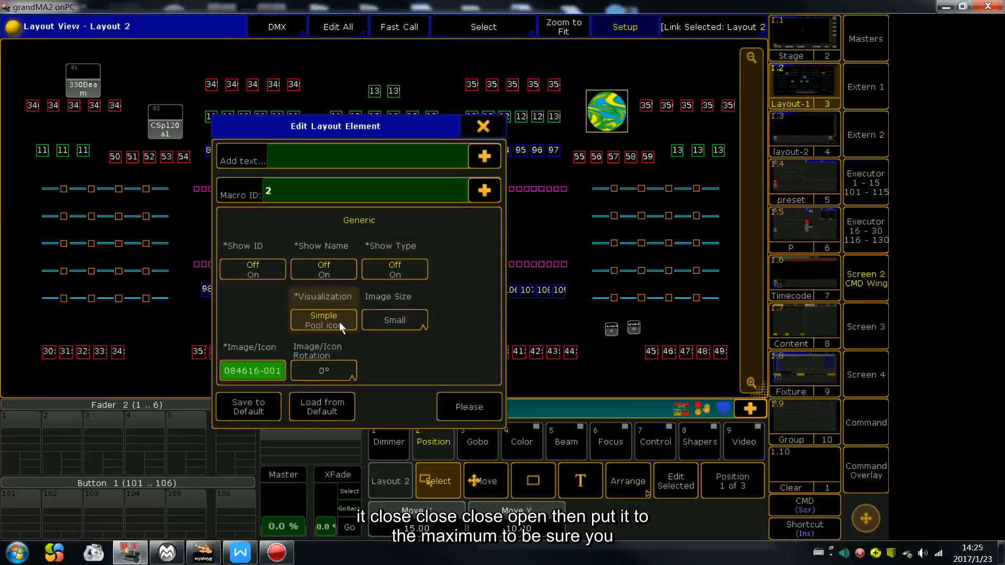
pyautogui.click(395, 322)
pyautogui.click(390, 375)
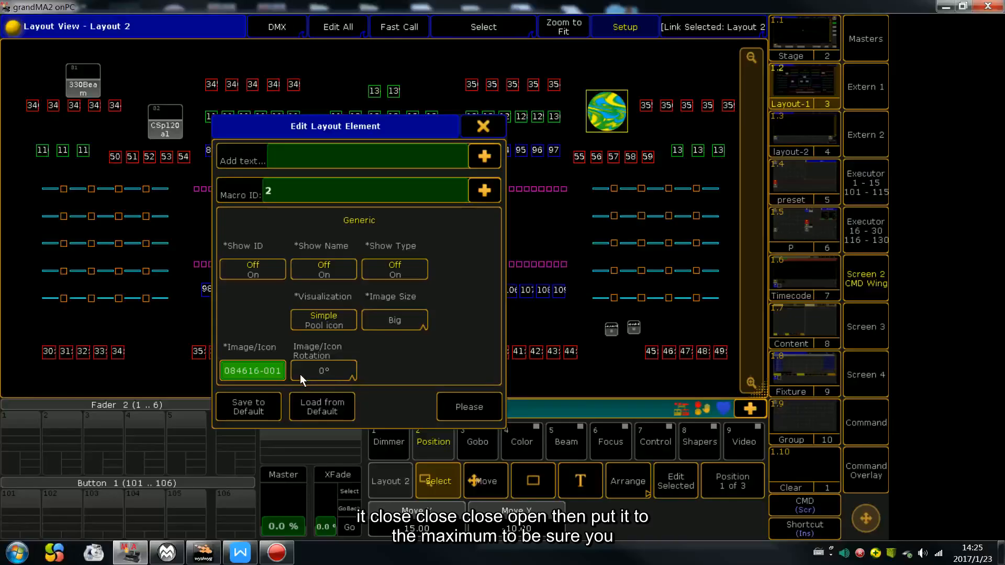
pyautogui.click(463, 405)
pyautogui.click(634, 35)
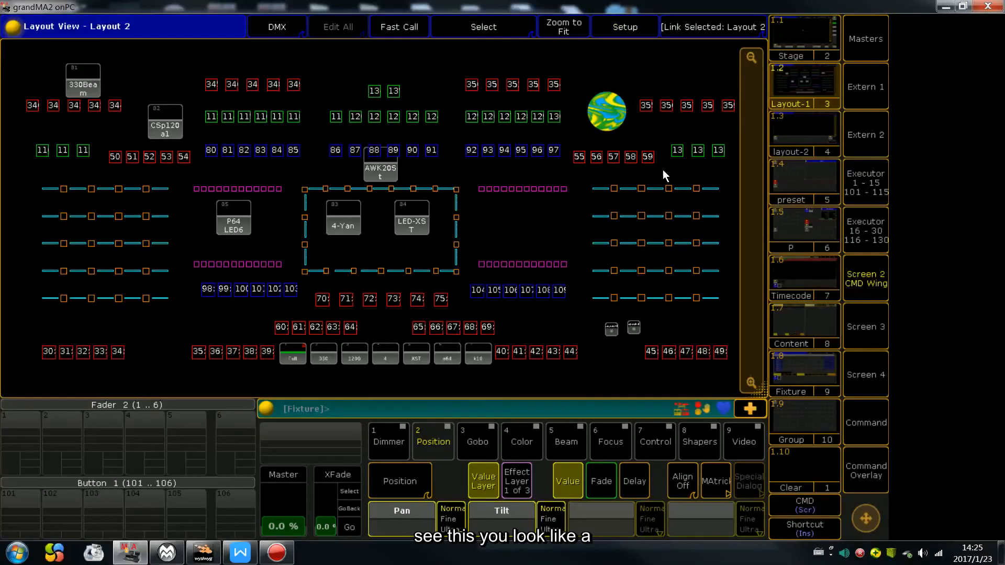
# Test the image macro item by switching to the Arkaos 1 layout and returning to Layout 2 with macro item 2.
pyautogui.click(603, 120)
pyautogui.click(663, 98)
pyautogui.click(603, 118)
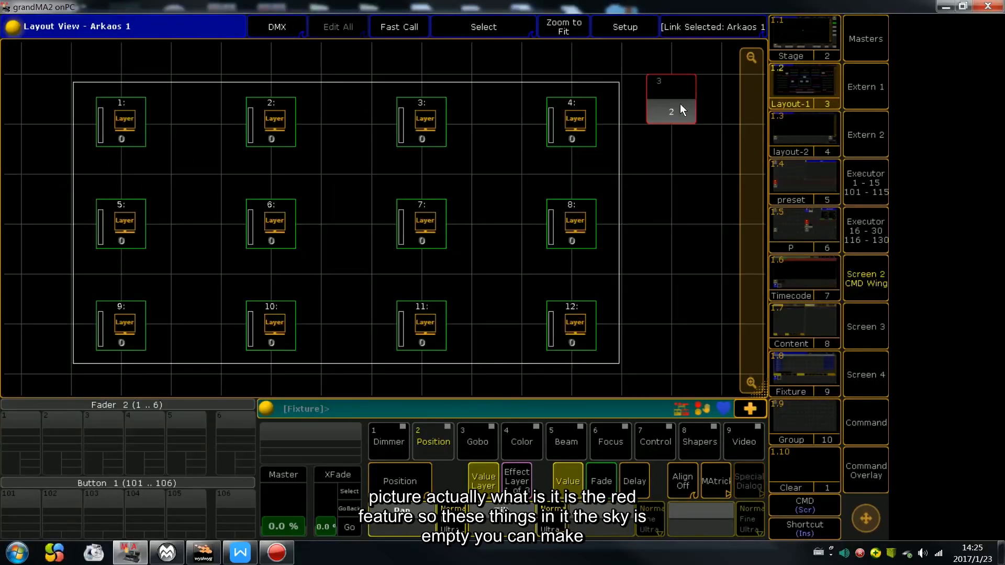
pyautogui.click(678, 104)
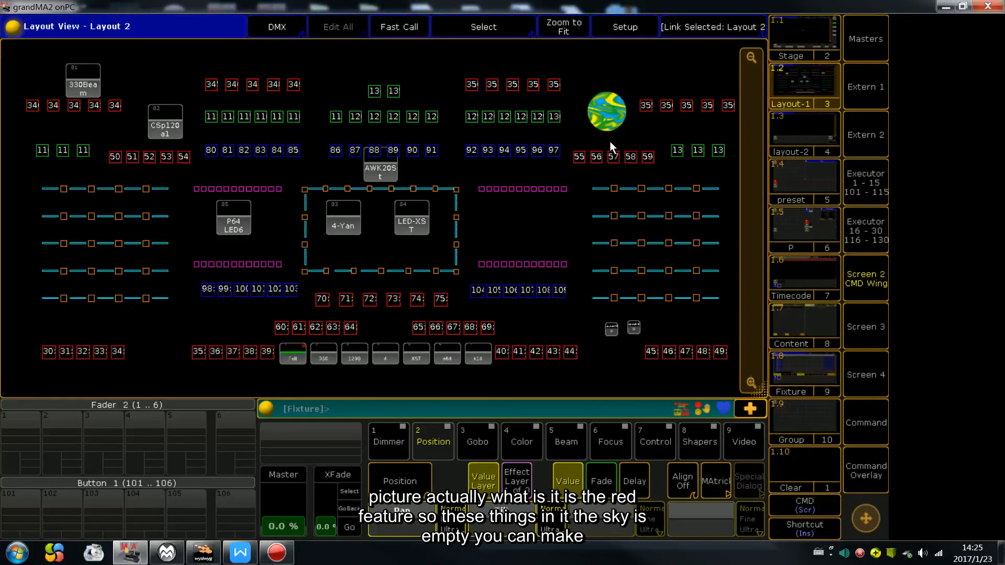